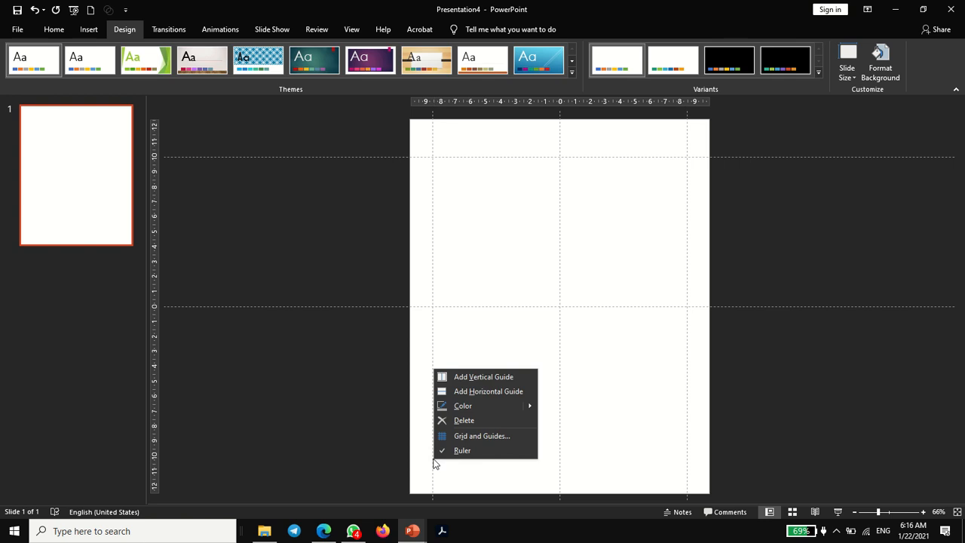
# Step: Add a horizontal guide and place it about 10 cm below the slide's centre as the lower margin
pyautogui.click(476, 394)
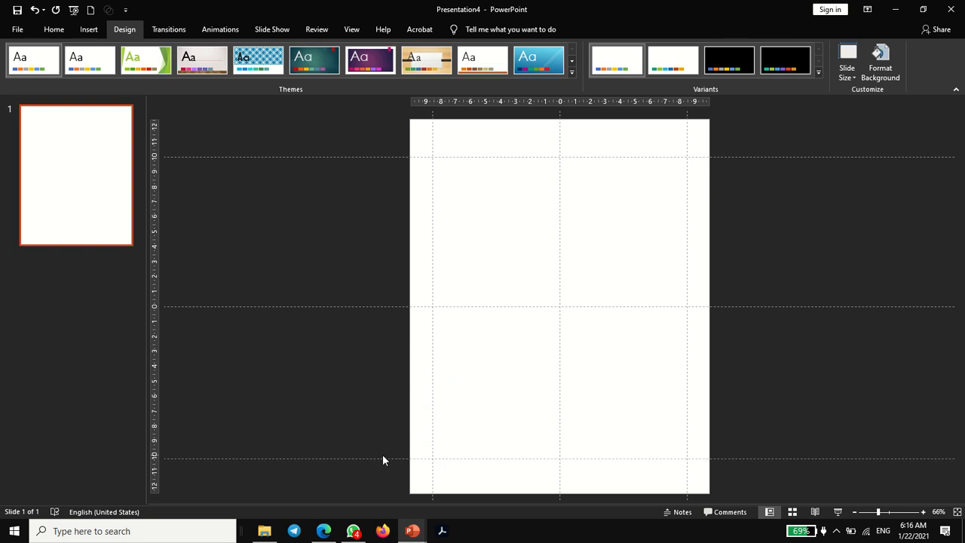
pyautogui.moveTo(382, 457); pyautogui.dragTo(382, 454)
# Step: Copy the photo of the woman holding a cup from the Tutorial Quarter Exposure presentation onto the blank slide in Presentation4
pyautogui.click(412, 531)
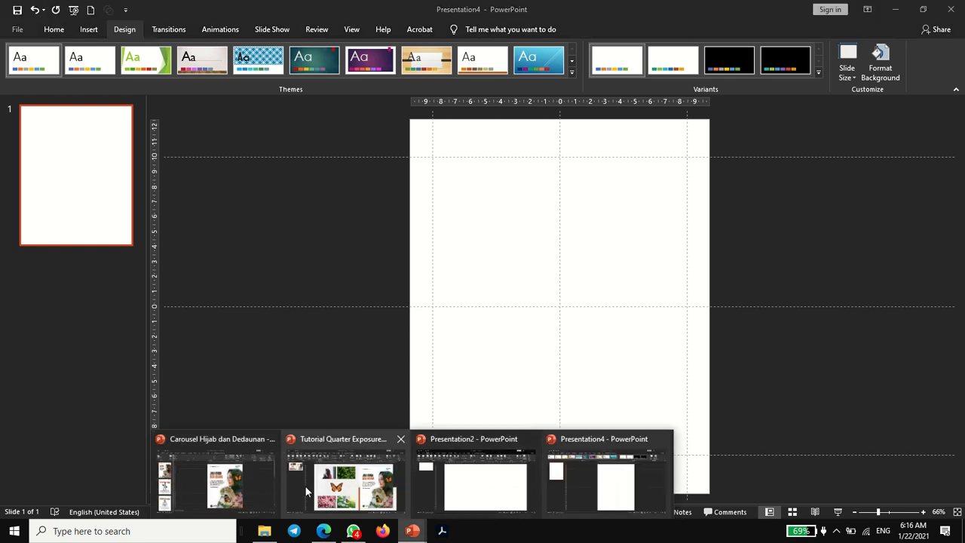
pyautogui.click(339, 486)
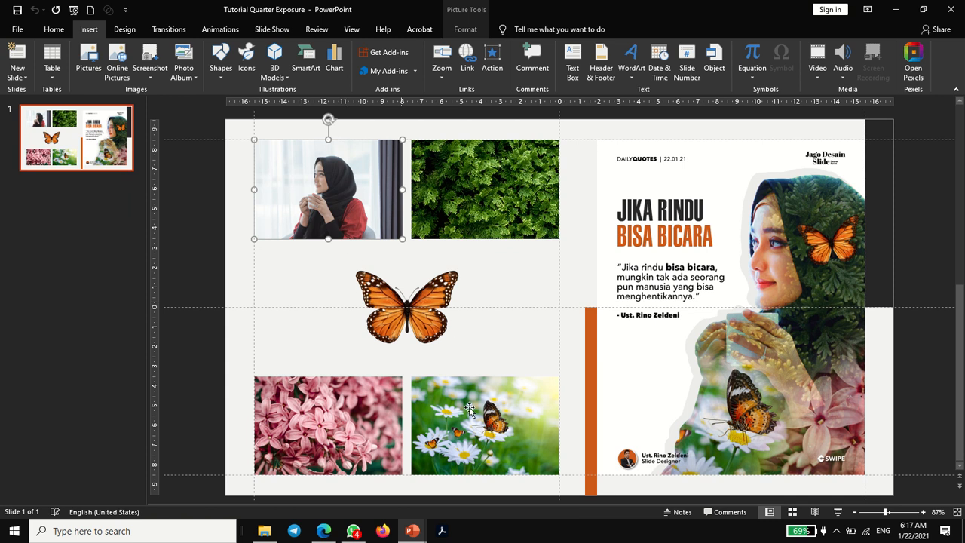
pyautogui.click(412, 530)
pyautogui.click(603, 489)
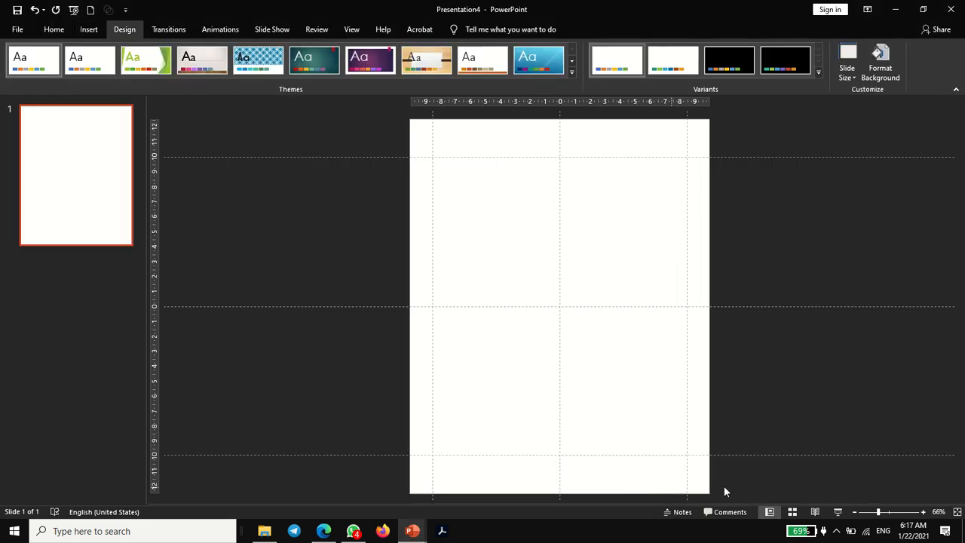
pyautogui.hotkey('ctrl', 'v')
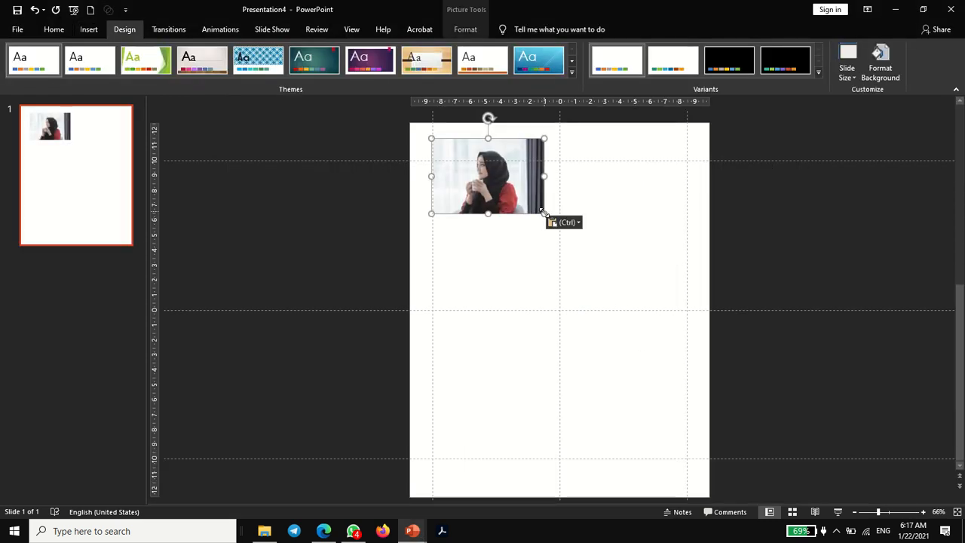
# Step: Enlarge the photo until it covers the whole slide and position it with the woman in the slide's right half
pyautogui.moveTo(549, 214); pyautogui.dragTo(911, 457)
pyautogui.moveTo(726, 325); pyautogui.dragTo(725, 360)
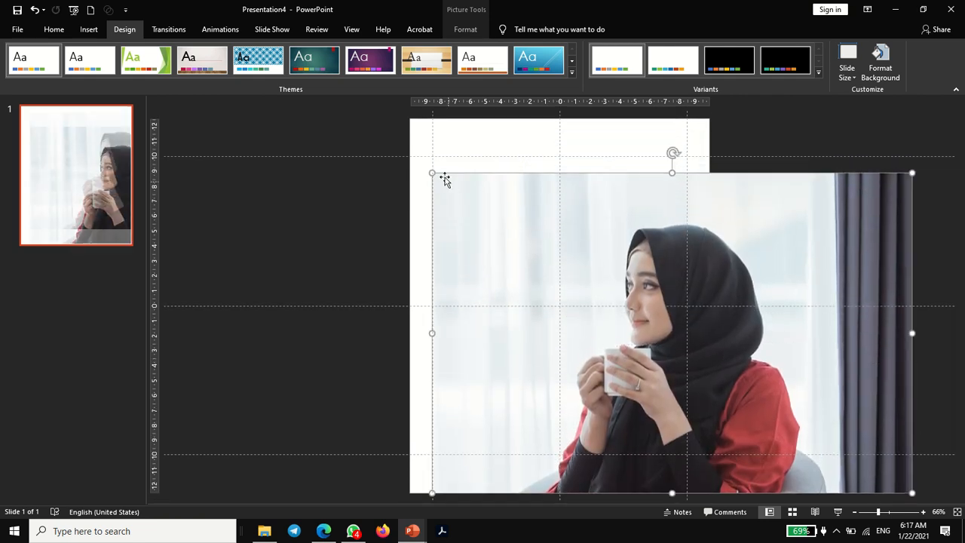
pyautogui.moveTo(432, 173); pyautogui.dragTo(309, 99)
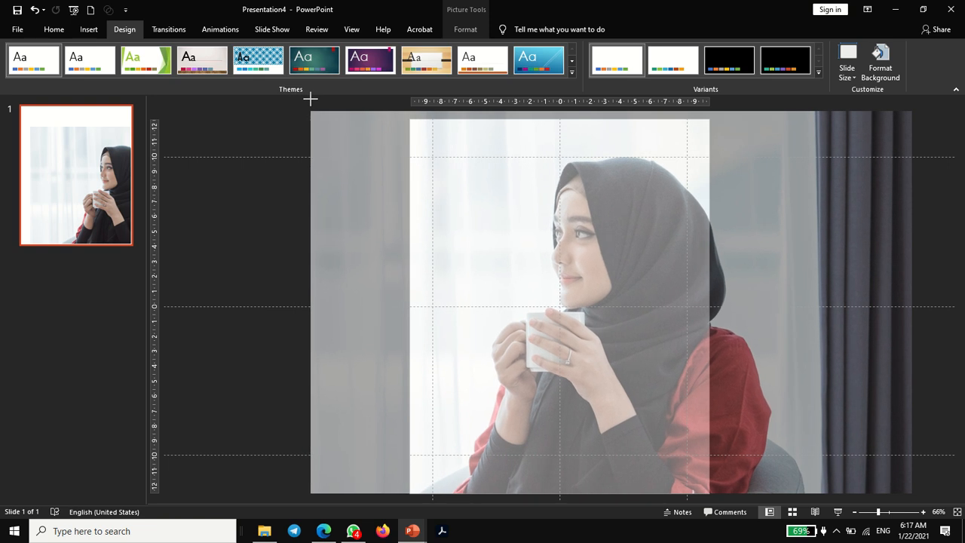
pyautogui.moveTo(309, 99); pyautogui.dragTo(309, 96)
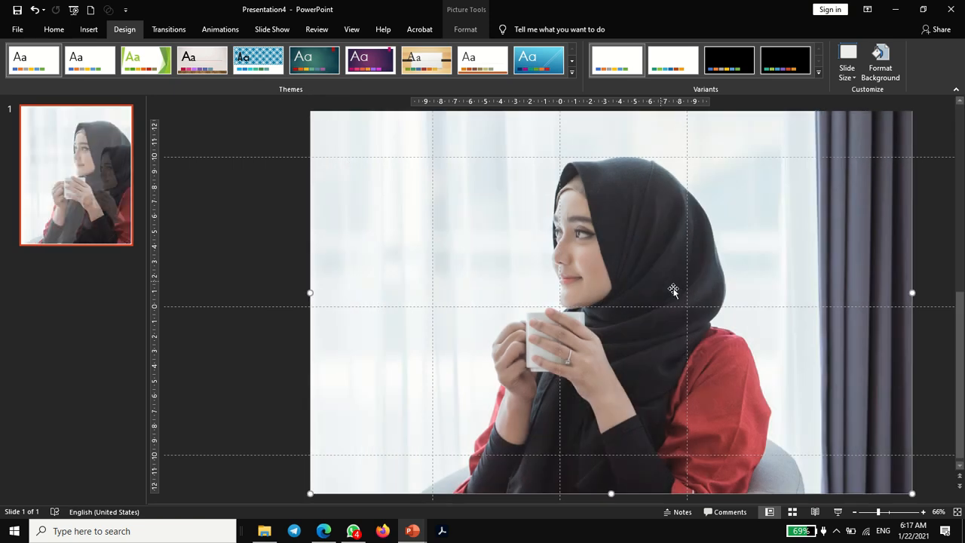
pyautogui.moveTo(767, 296); pyautogui.dragTo(781, 297)
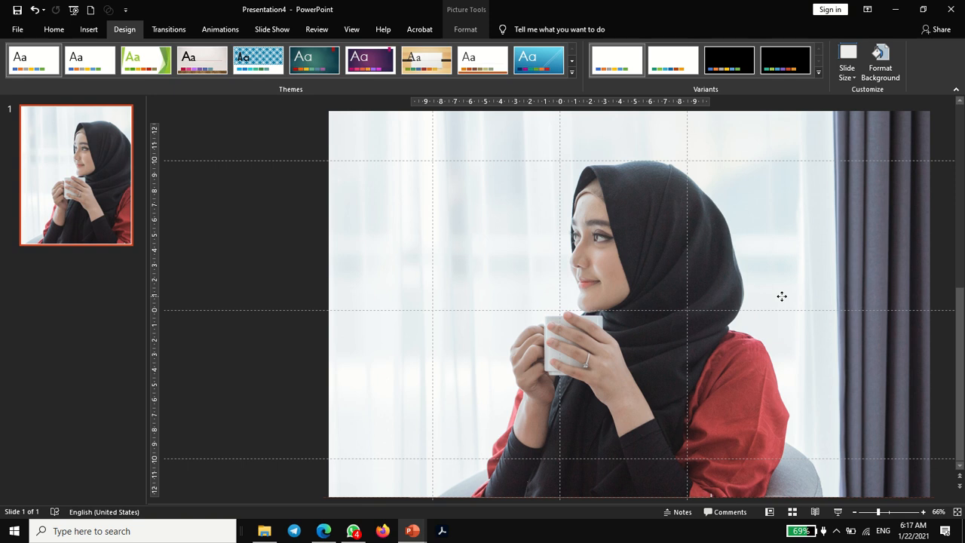
pyautogui.moveTo(782, 296); pyautogui.dragTo(777, 305)
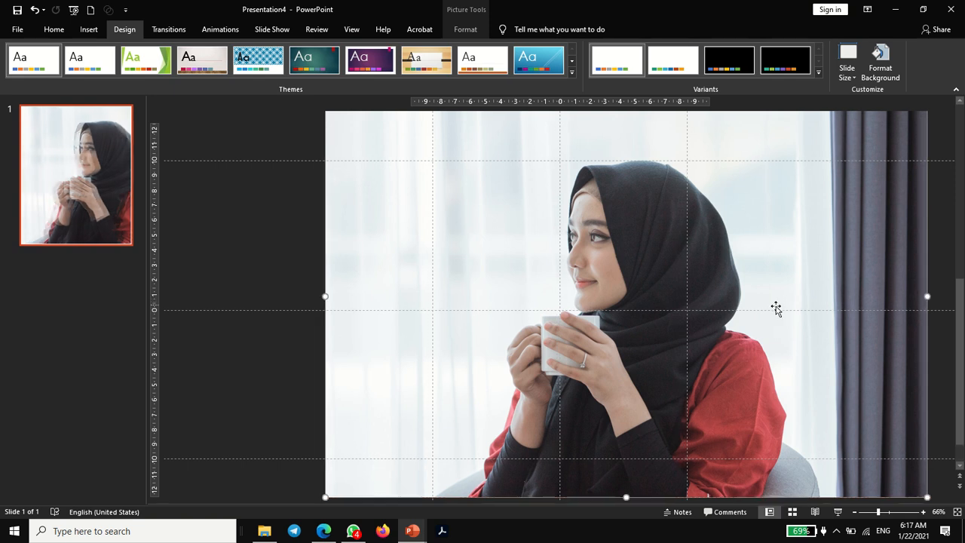
pyautogui.click(245, 265)
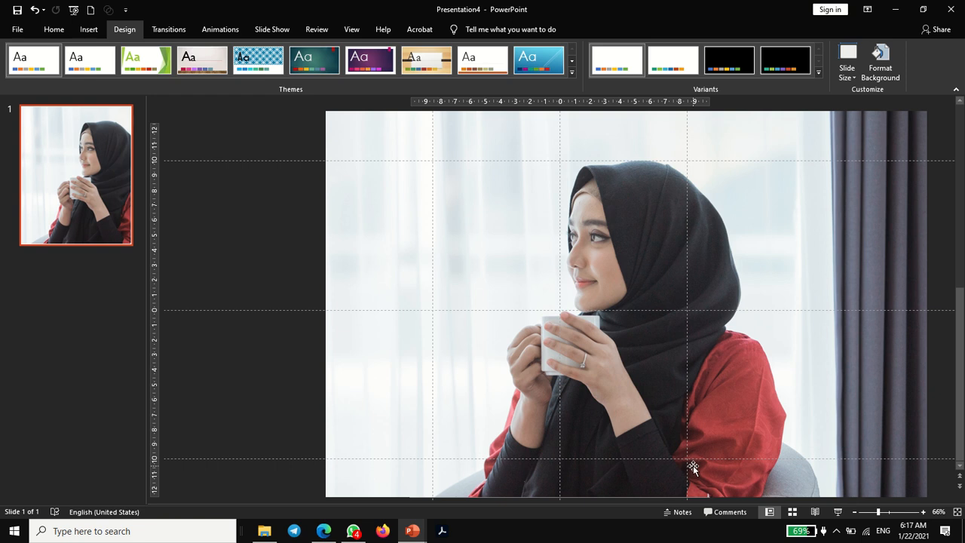
# Step: Switch to the Edge browser and open the FocoClipping background removal site, clipping.focodesign.com
pyautogui.click(325, 531)
pyautogui.click(160, 9)
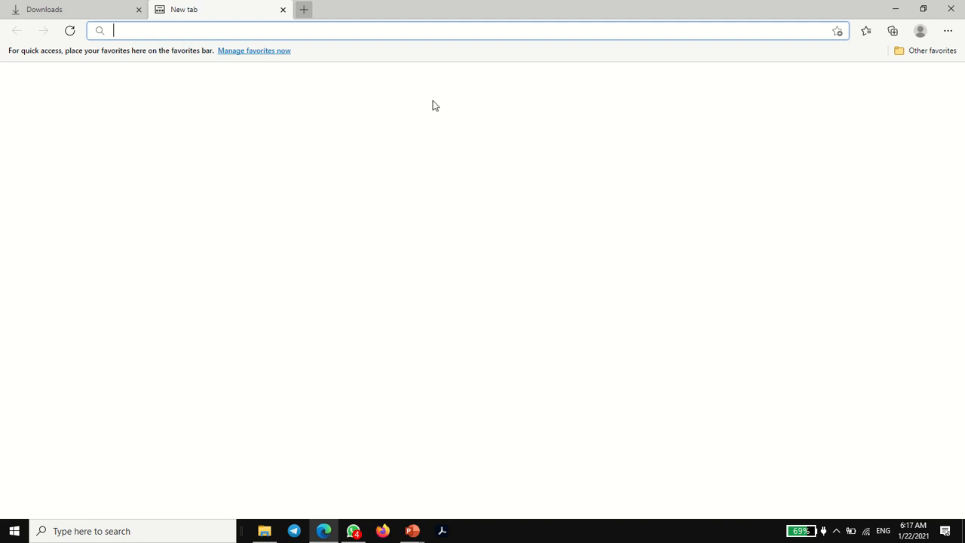
pyautogui.write('clipp')
pyautogui.press('Return')
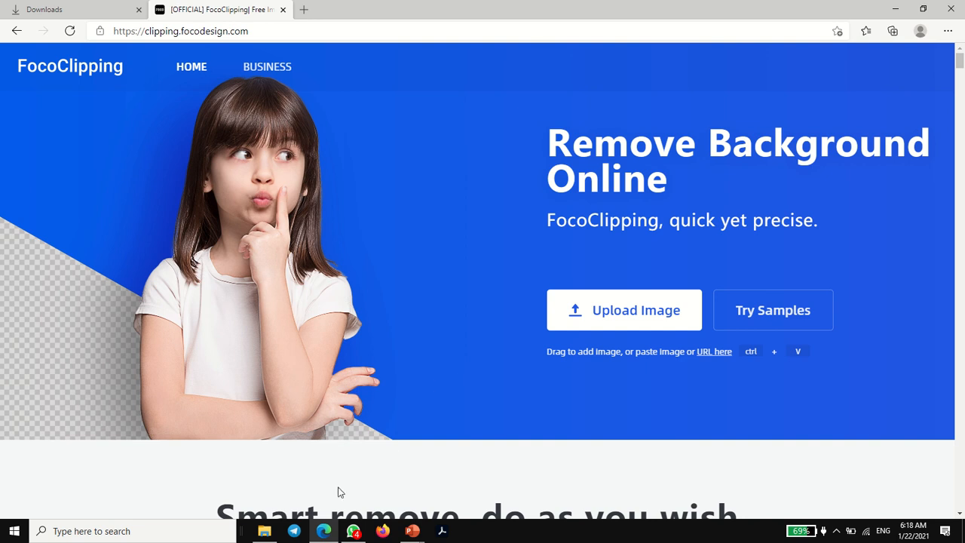
# Step: Insert the background-free muslim-woman-enjoying-coffee-home picture from the Downloads folder in File Explorer onto the slide
pyautogui.click(265, 532)
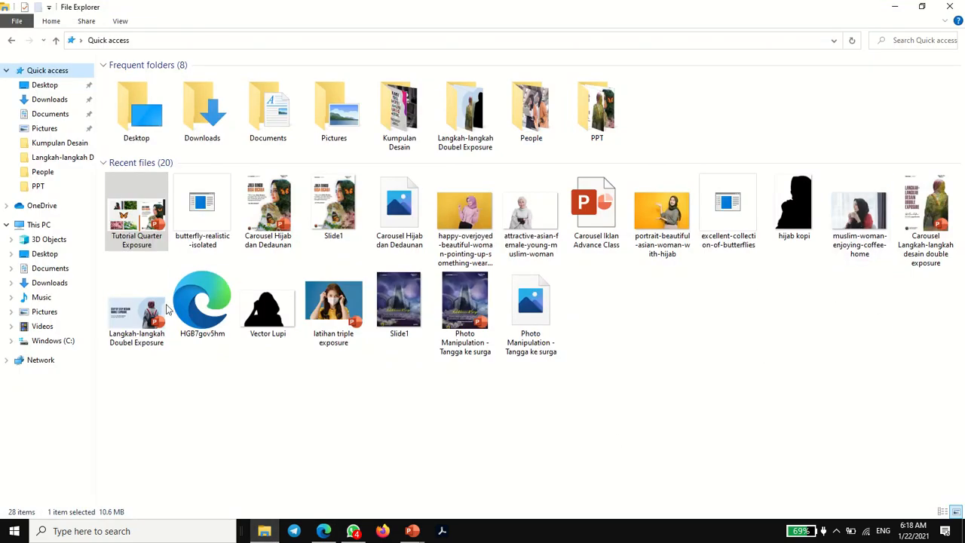
pyautogui.click(45, 98)
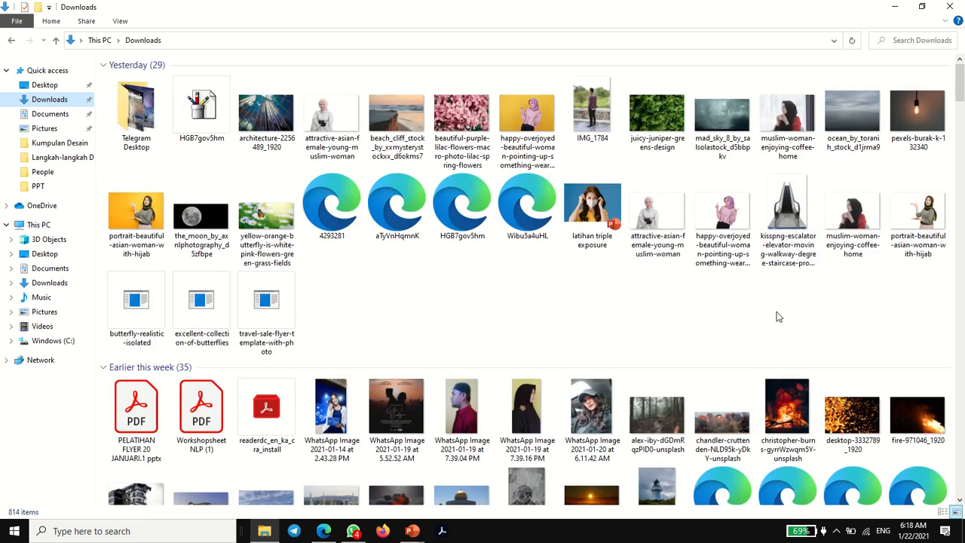
pyautogui.moveTo(854, 232); pyautogui.dragTo(636, 396)
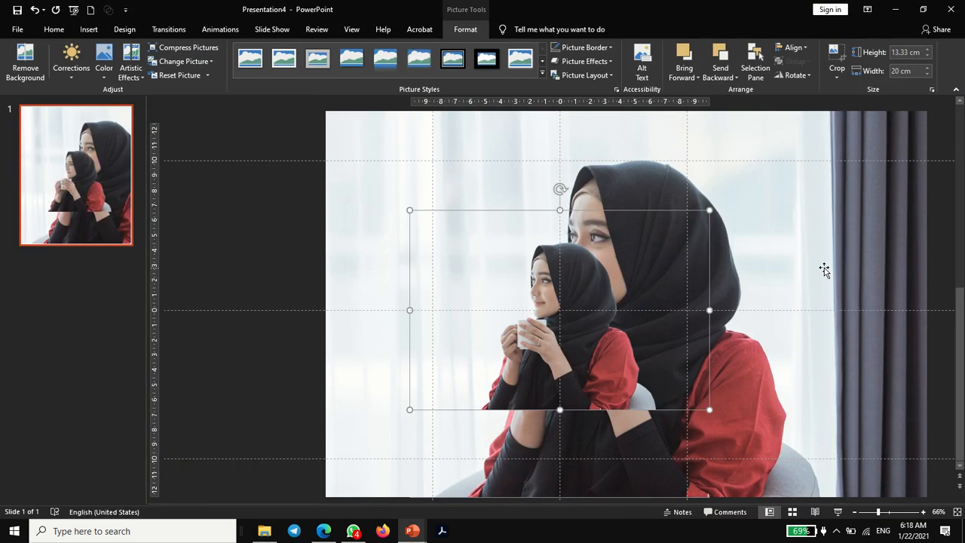
# Step: Scale the cutout to 26.79 × 40.19 cm exactly over the large photo and remove the original photo, keeping only the cutout
pyautogui.moveTo(580, 293); pyautogui.dragTo(480, 405)
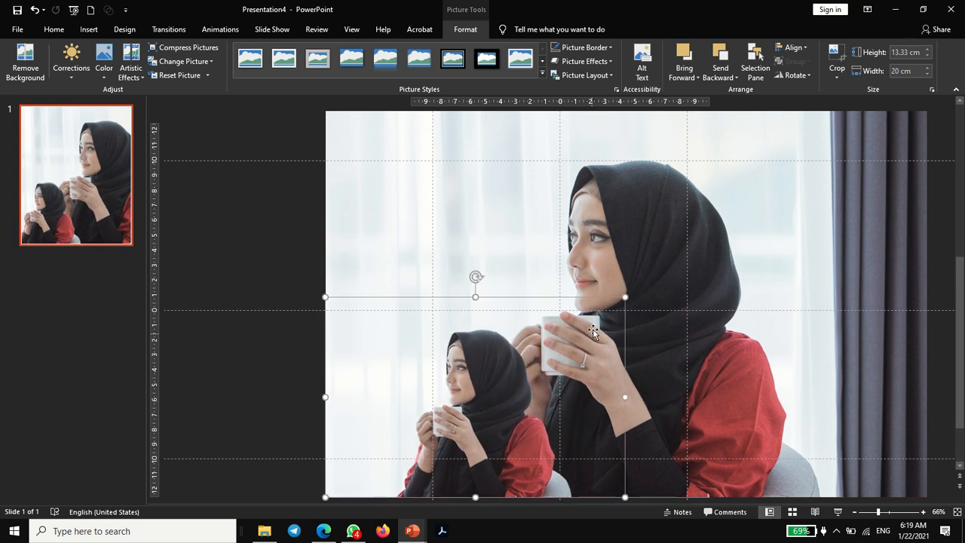
pyautogui.moveTo(624, 296); pyautogui.dragTo(925, 96)
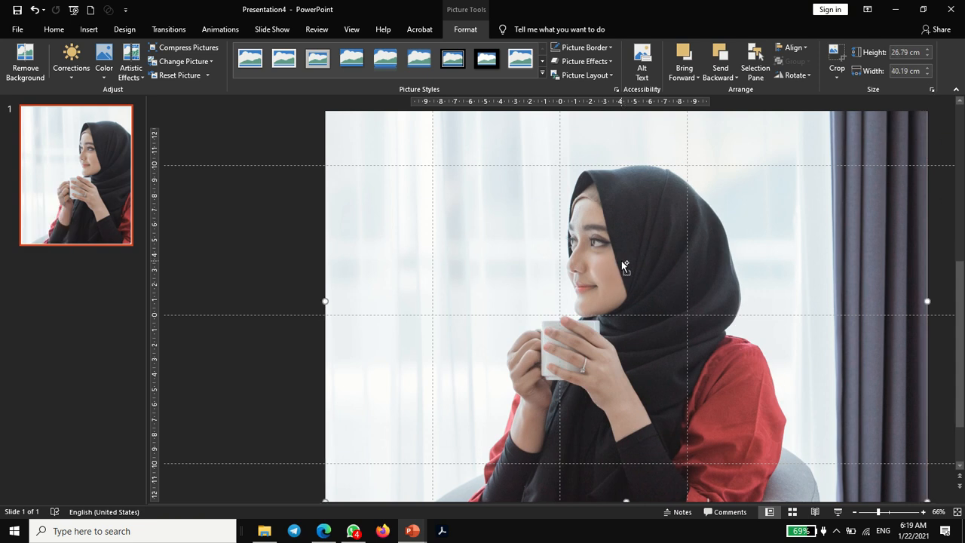
pyautogui.press('Delete')
pyautogui.click(609, 240)
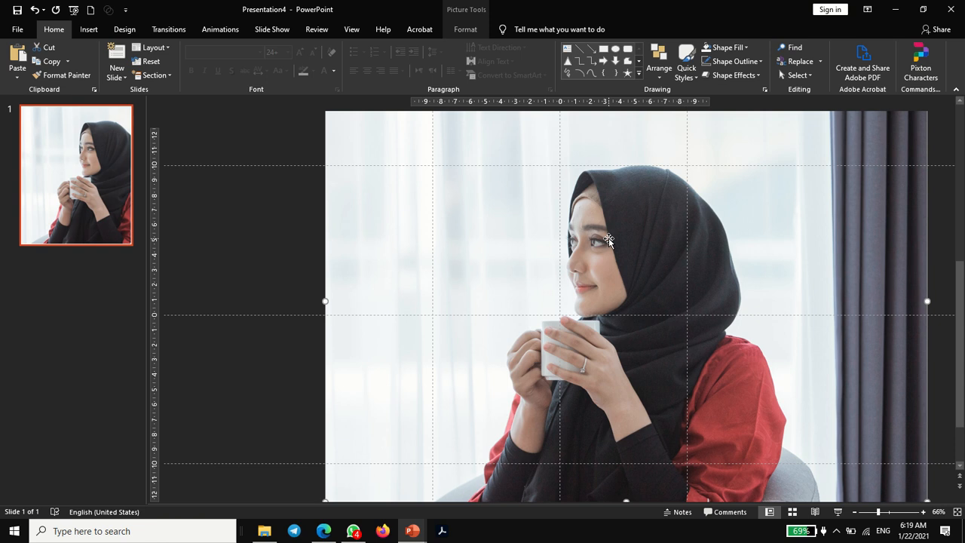
pyautogui.press('Delete')
pyautogui.hotkey('ctrl', 'v')
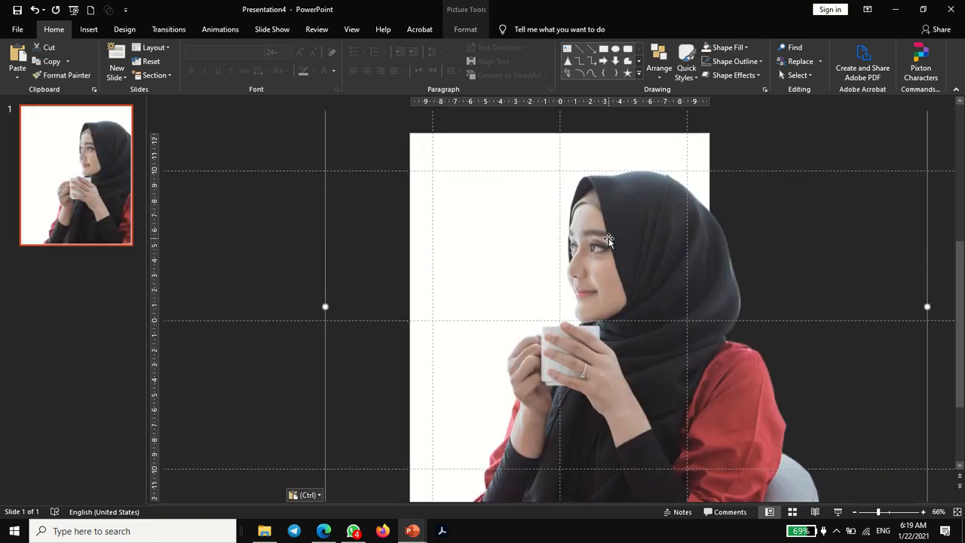
pyautogui.scroll(-1, 600, 287)
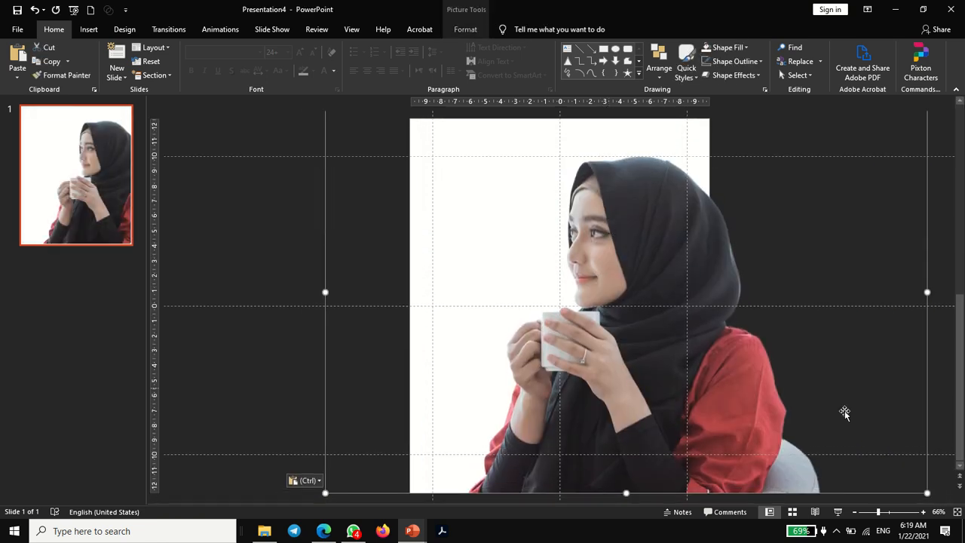
# Step: Crop the cutout to the slide's right edge, the upper guide and just left of the woman's arm, about 22.5 × 16.14 cm
pyautogui.click(854, 512)
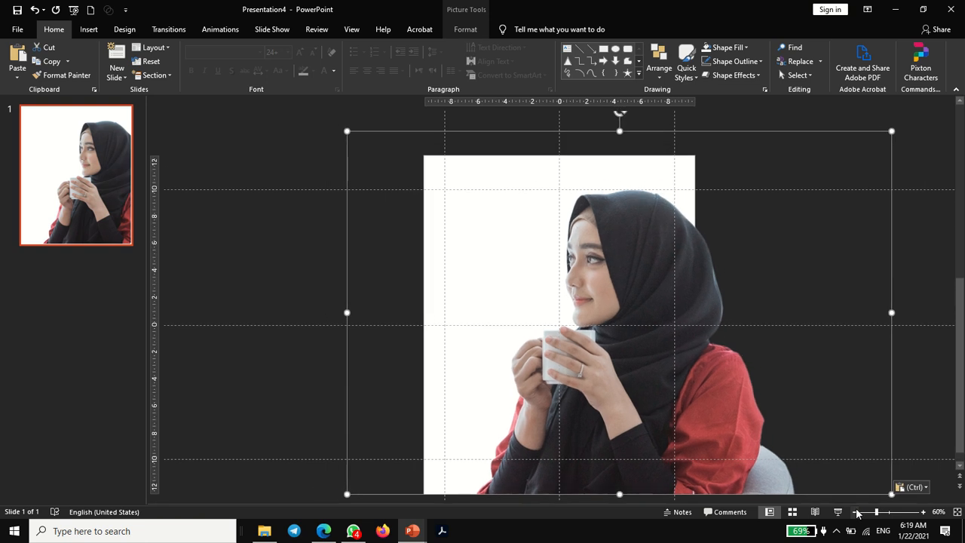
pyautogui.click(854, 512)
pyautogui.click(465, 29)
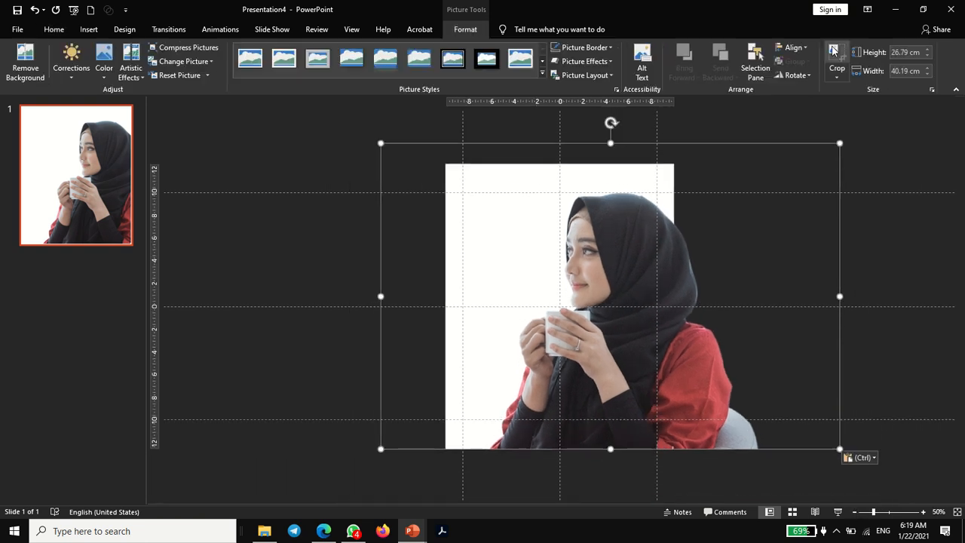
pyautogui.click(835, 61)
pyautogui.moveTo(837, 296); pyautogui.dragTo(673, 308)
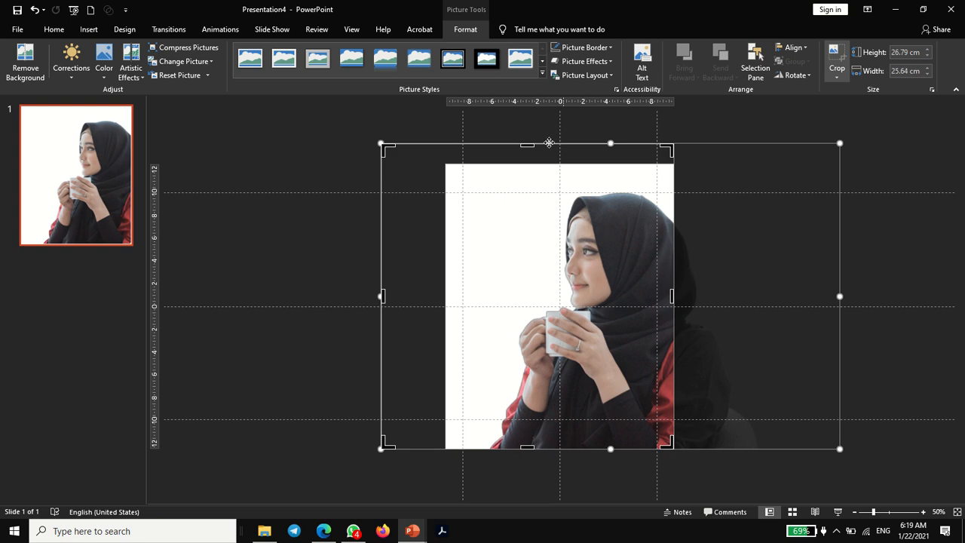
pyautogui.moveTo(531, 144); pyautogui.dragTo(532, 192)
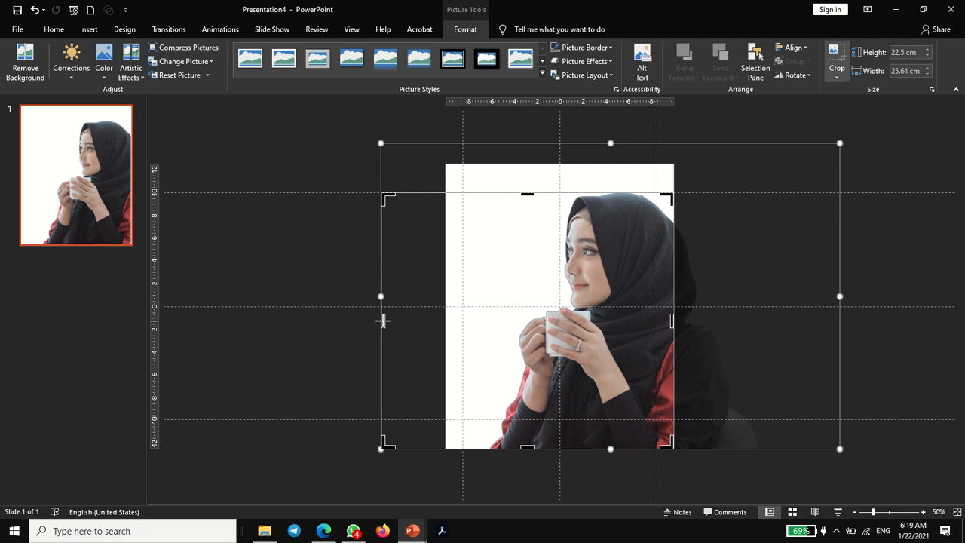
pyautogui.moveTo(382, 320); pyautogui.dragTo(486, 323)
pyautogui.click(312, 261)
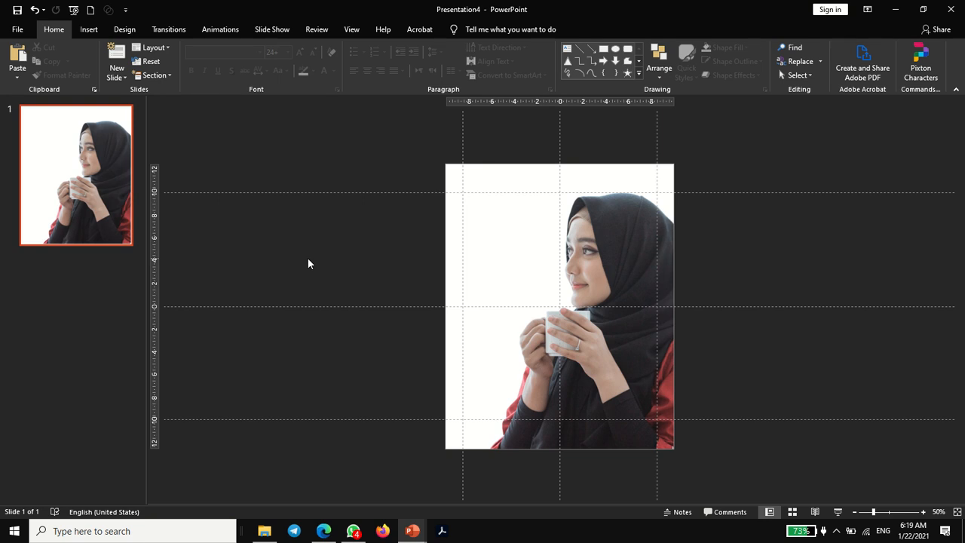
# Step: Duplicate the slide and recolor the woman's picture on the copy with Black and White: 75%
pyautogui.click(104, 182)
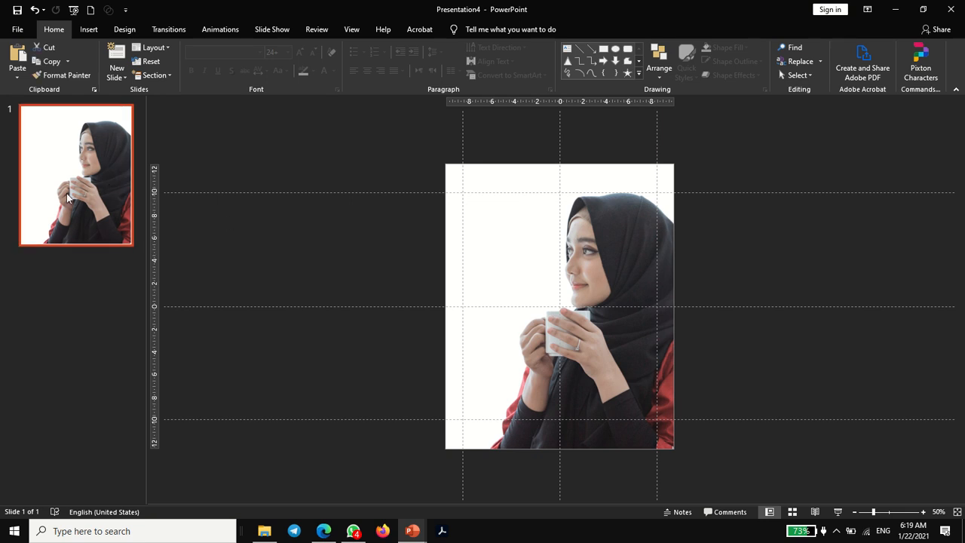
pyautogui.hotkey('ctrl', 'd')
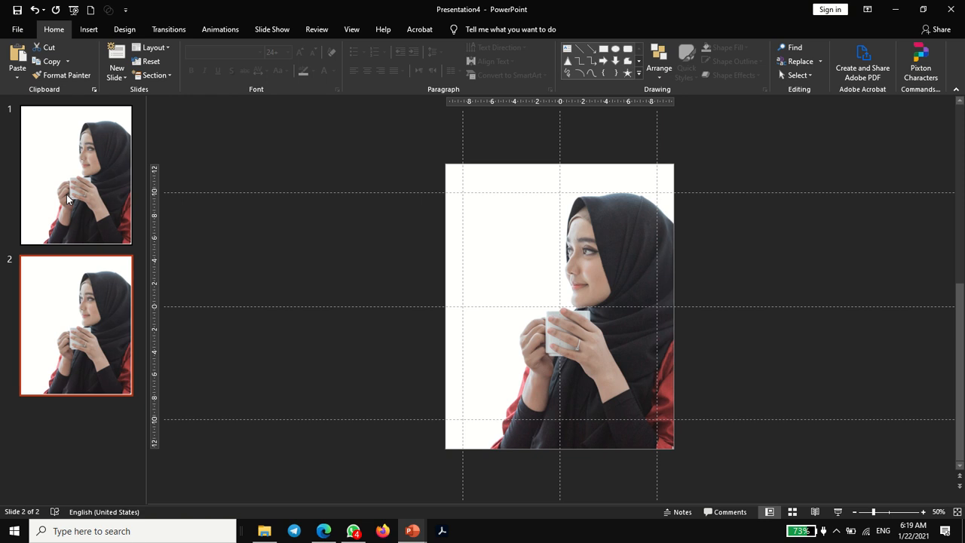
pyautogui.click(601, 222)
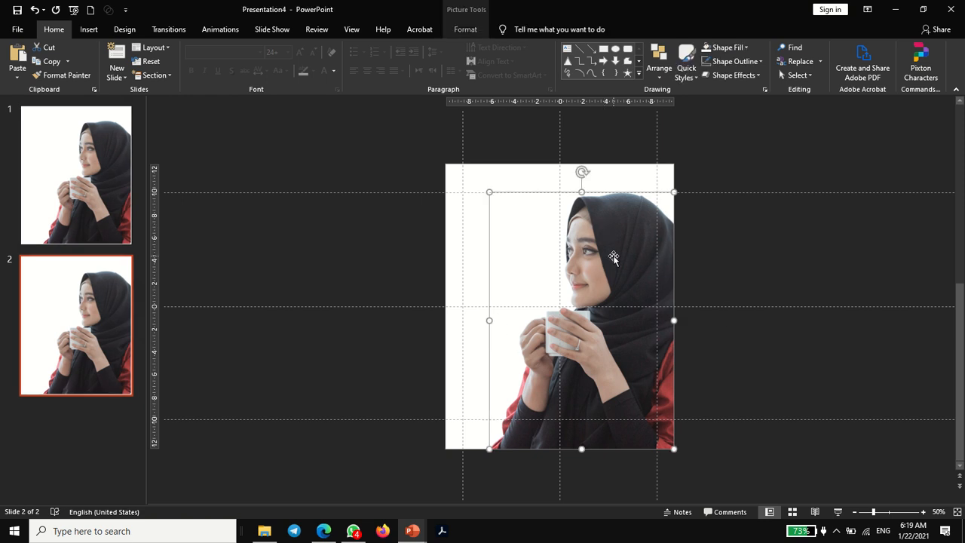
pyautogui.click(465, 29)
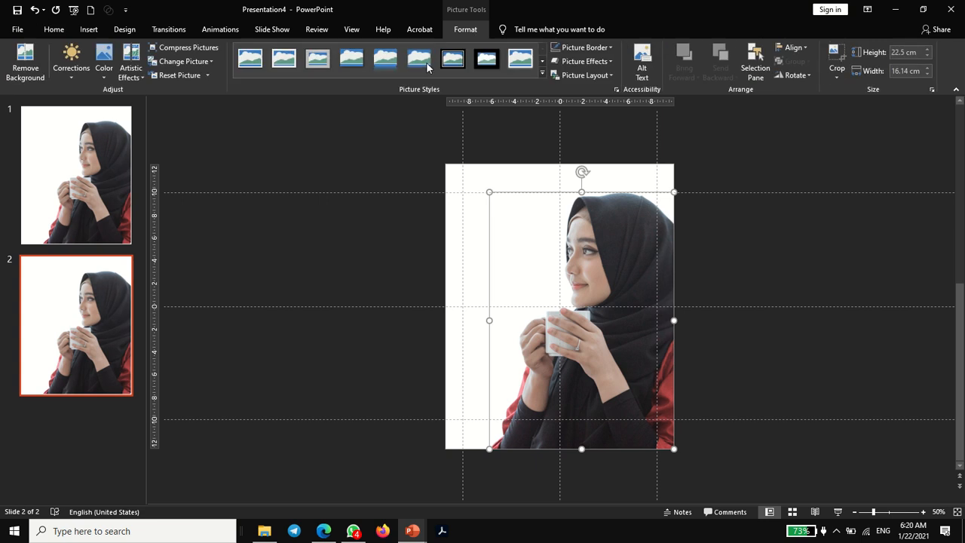
pyautogui.click(104, 82)
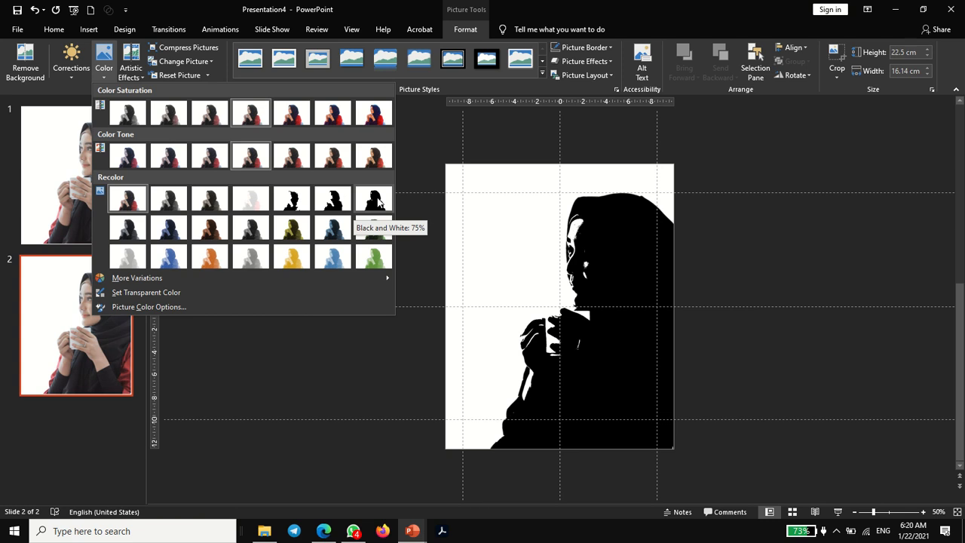
pyautogui.click(374, 199)
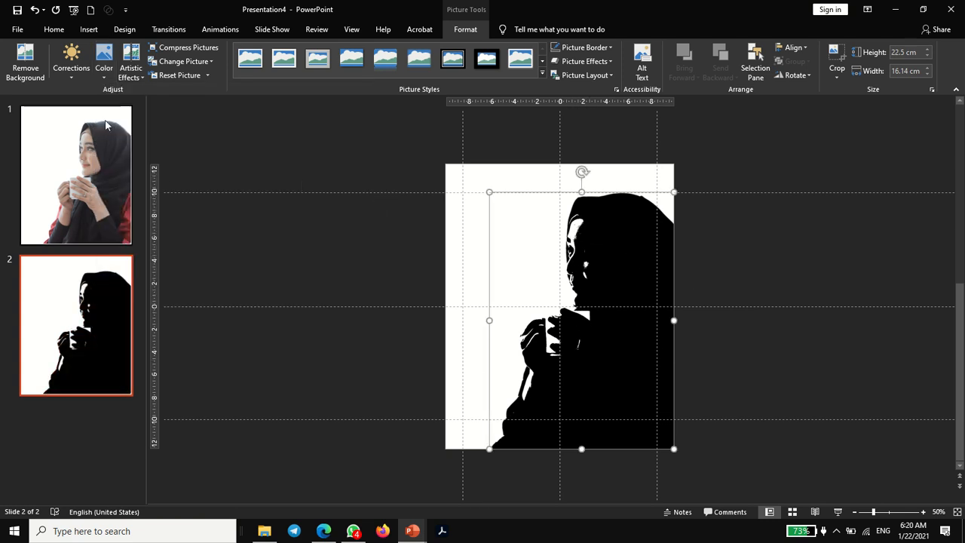
# Step: Turn the picture on slide 2 into a solid black silhouette with the lowest brightness and contrast correction preset
pyautogui.click(72, 81)
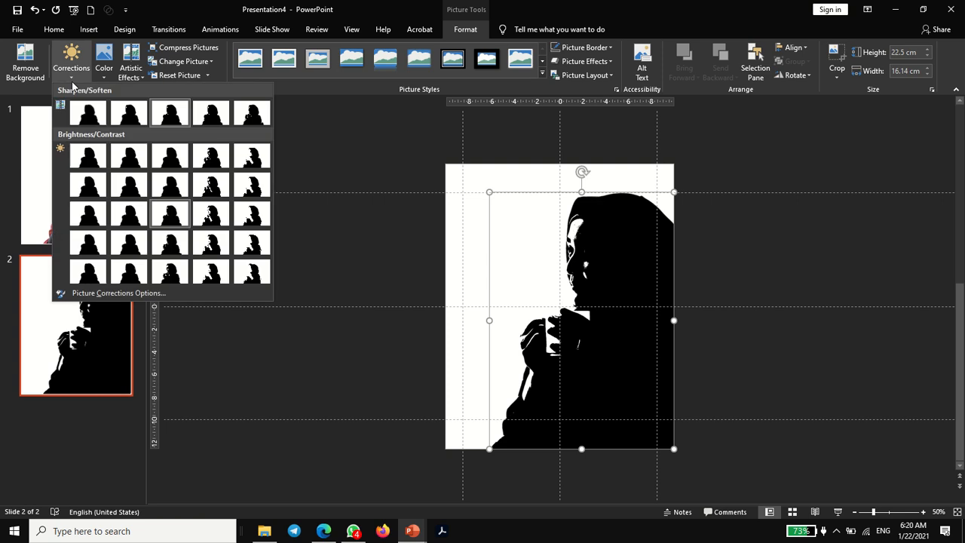
pyautogui.click(79, 156)
pyautogui.click(889, 261)
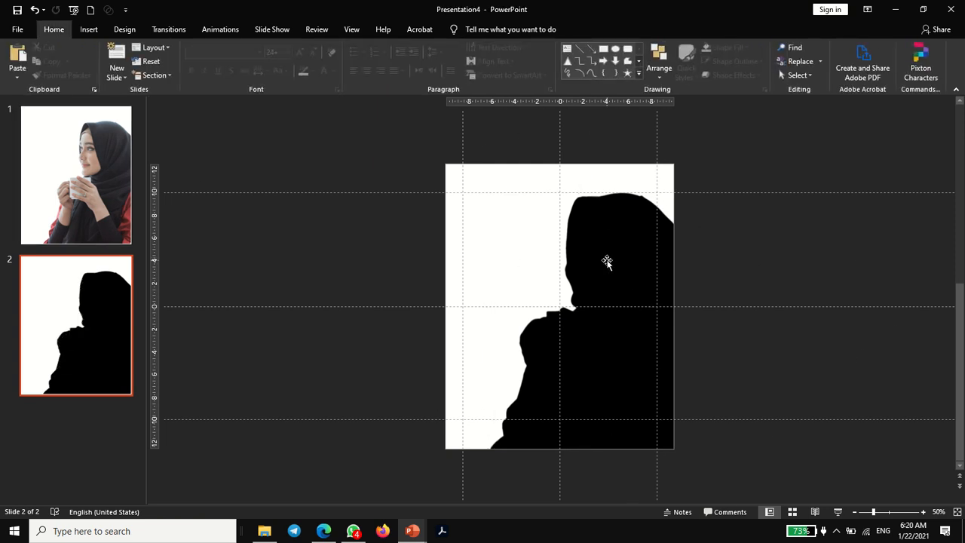
# Step: Save the black silhouette on slide 2 as a PNG picture named DE Black
pyautogui.rightClick(607, 260)
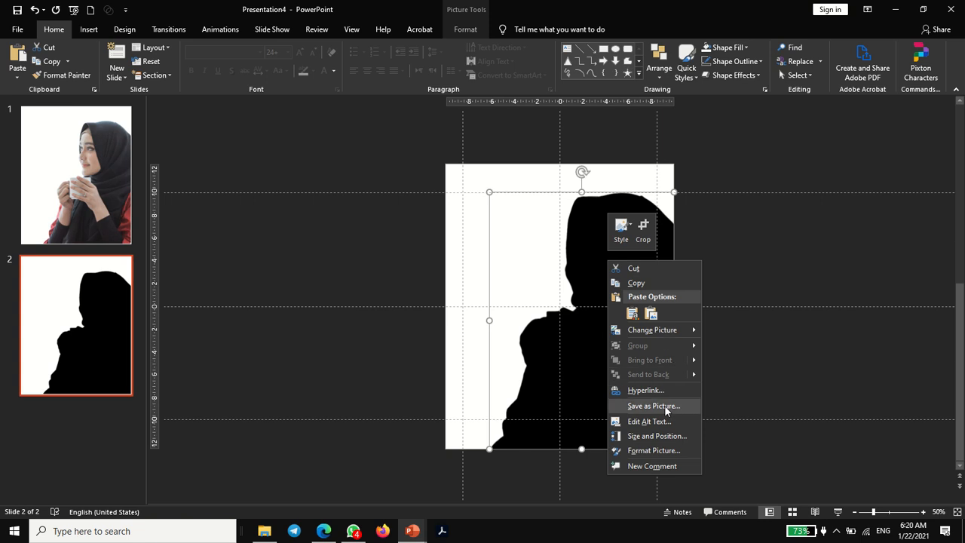
pyautogui.click(666, 407)
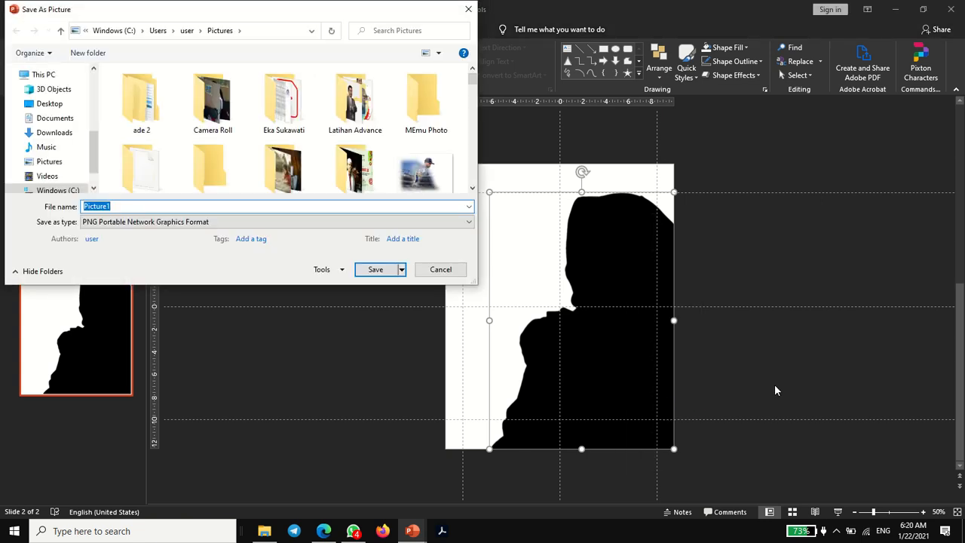
pyautogui.write('DE Black')
pyautogui.press('Return')
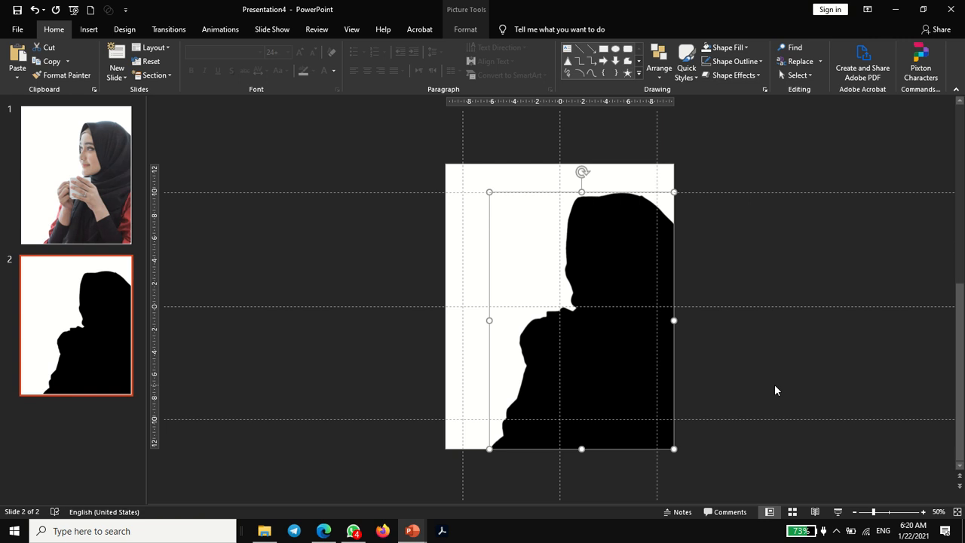
pyautogui.click(775, 385)
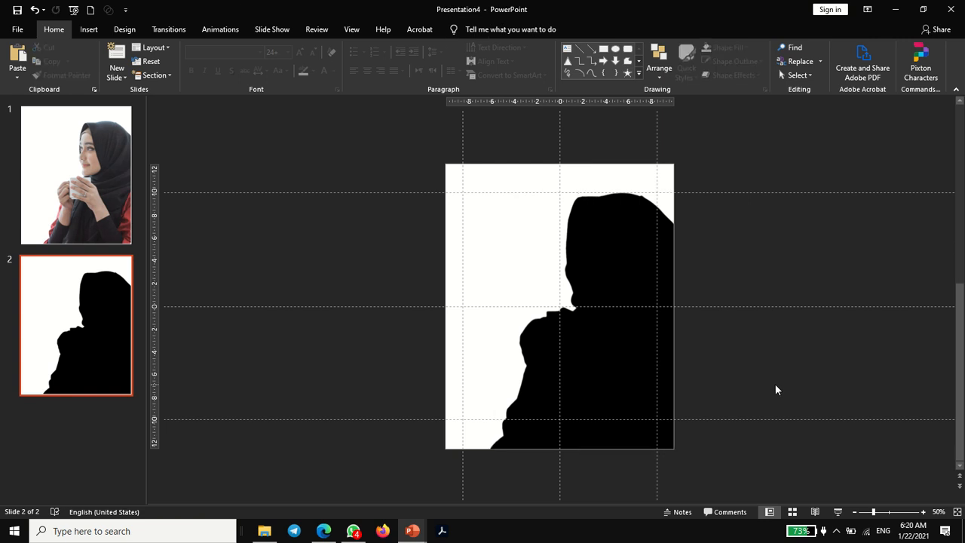
# Step: Switch to the Edge browser and open picsvg.com in a new tab
pyautogui.click(323, 531)
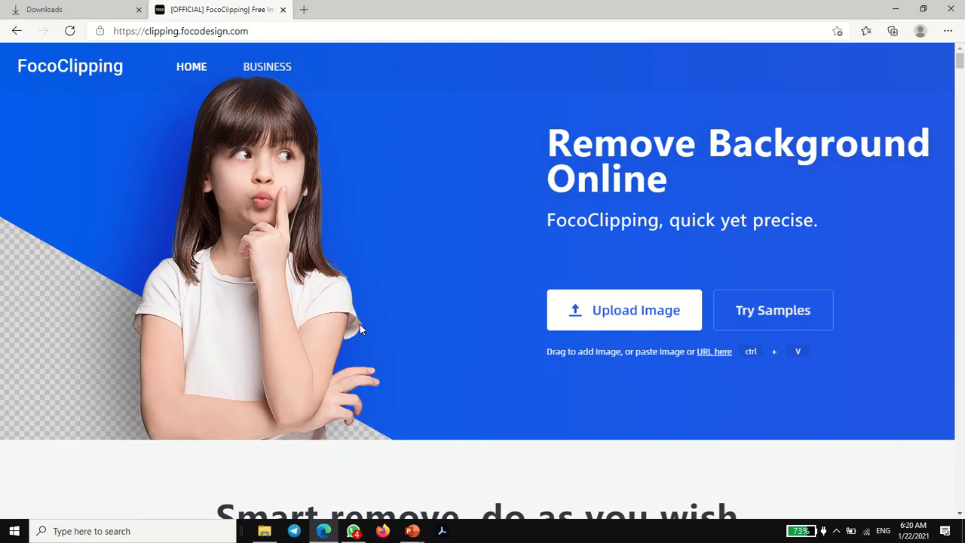
pyautogui.click(305, 10)
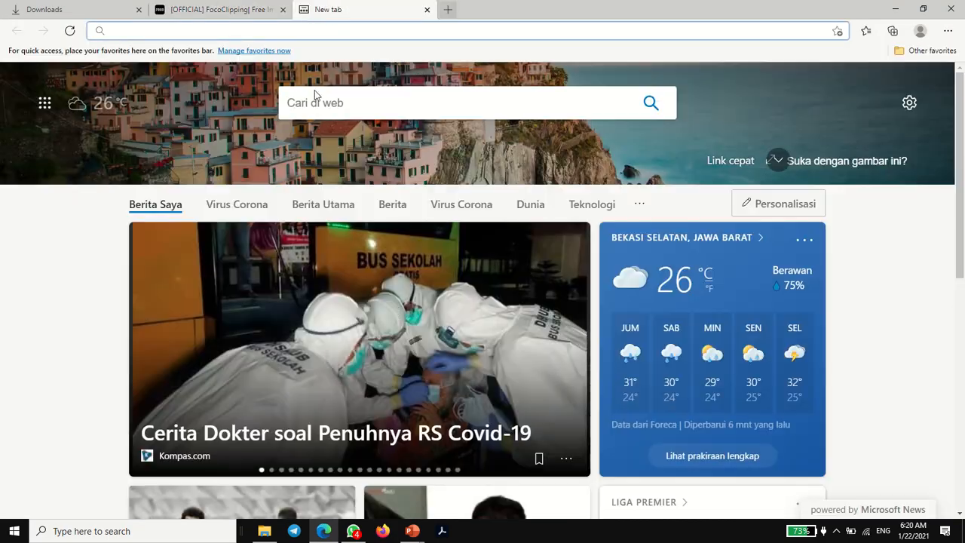
pyautogui.moveTo(414, 515)
pyautogui.click(573, 490)
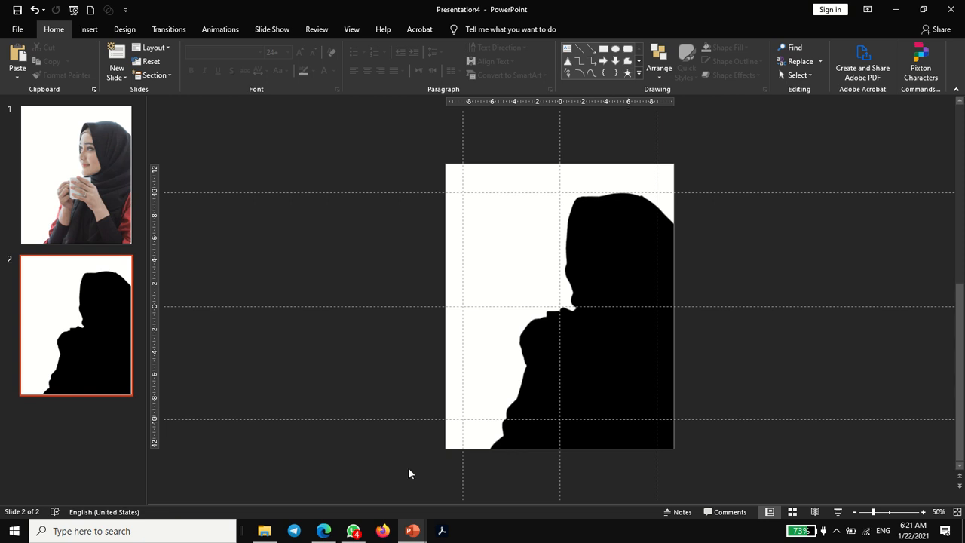
pyautogui.click(325, 532)
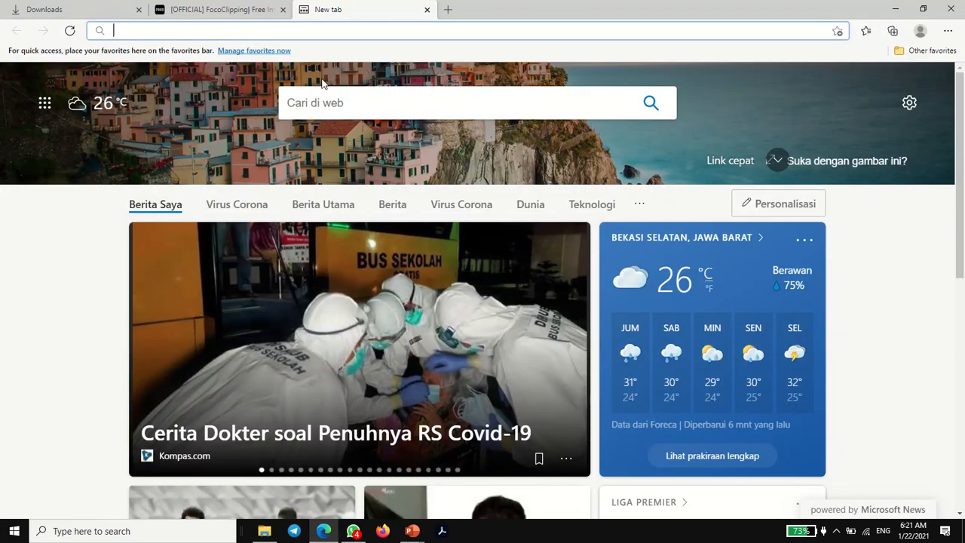
pyautogui.write('picsvg.com')
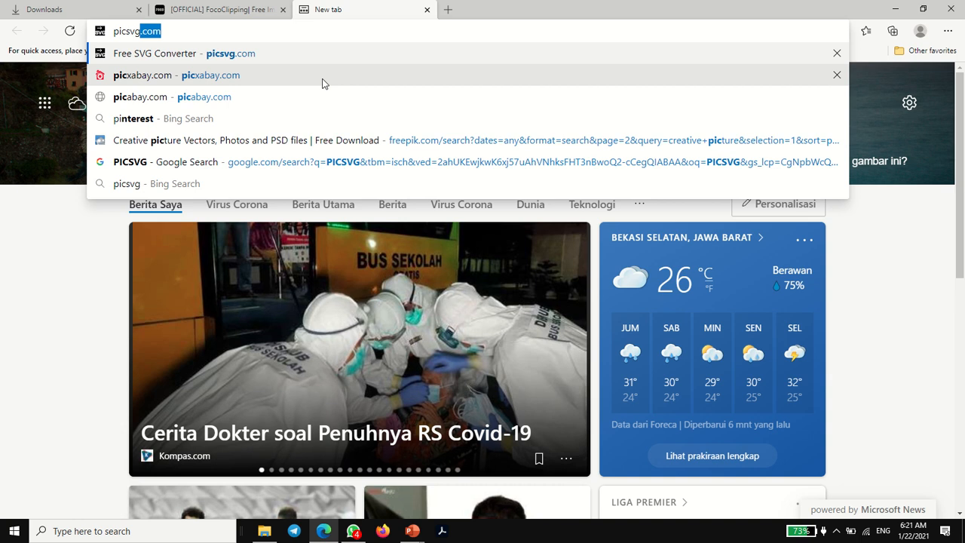
pyautogui.press('Return')
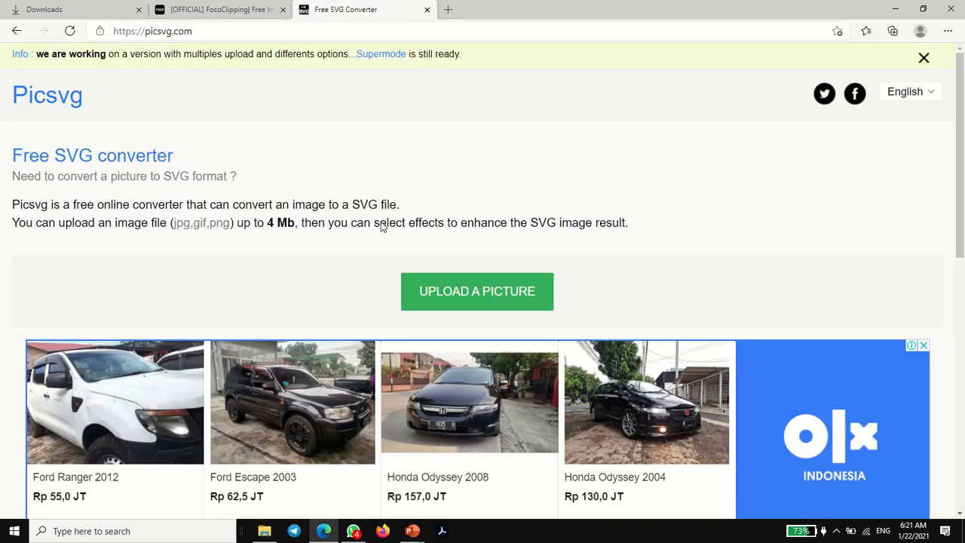
# Step: Upload the DE Black picture to the SVG converter from Quick access
pyautogui.click(464, 289)
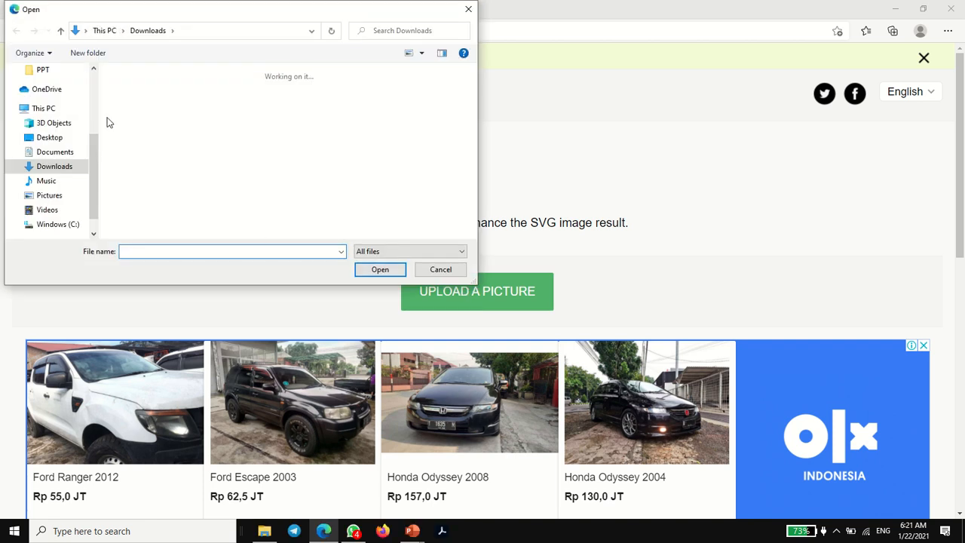
pyautogui.scroll(3, 71, 113)
pyautogui.click(71, 81)
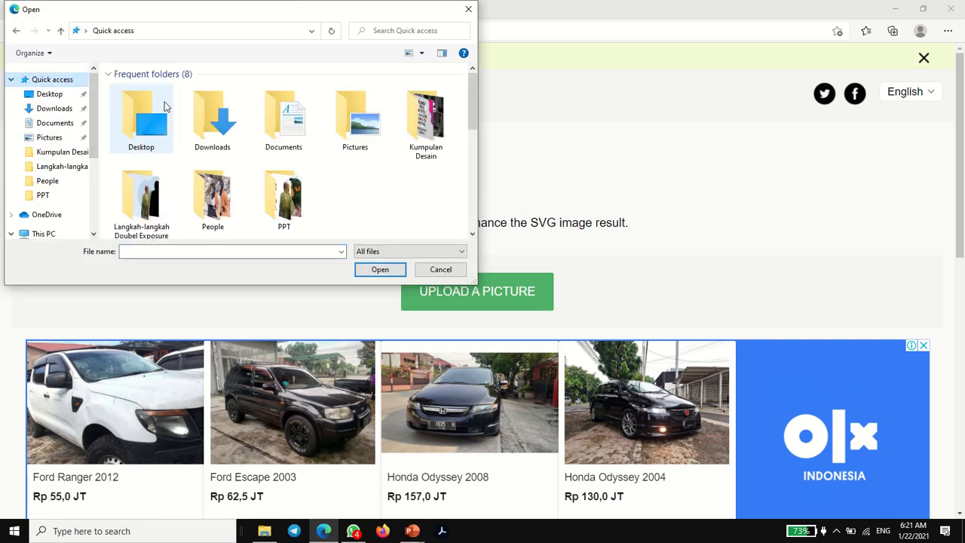
pyautogui.scroll(-5, 174, 129)
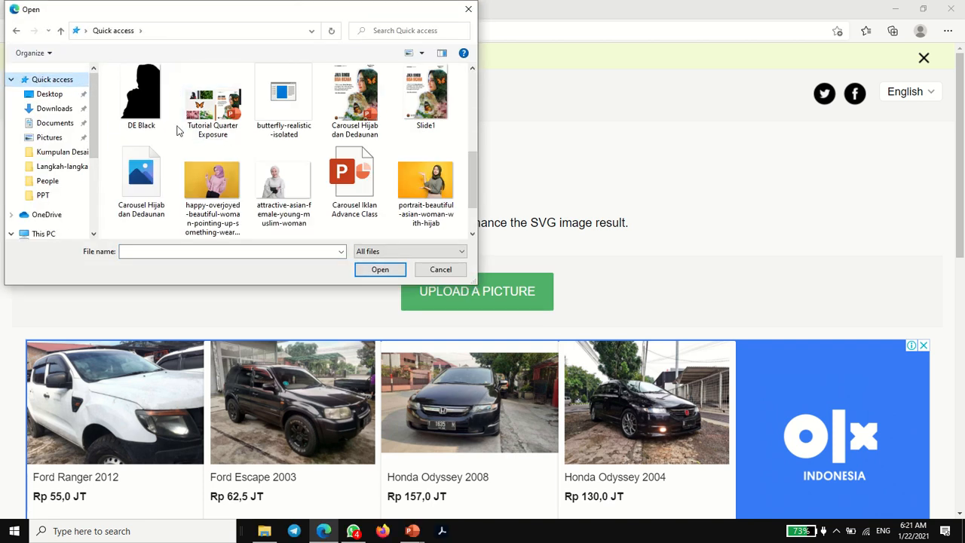
pyautogui.click(147, 101)
pyautogui.click(371, 270)
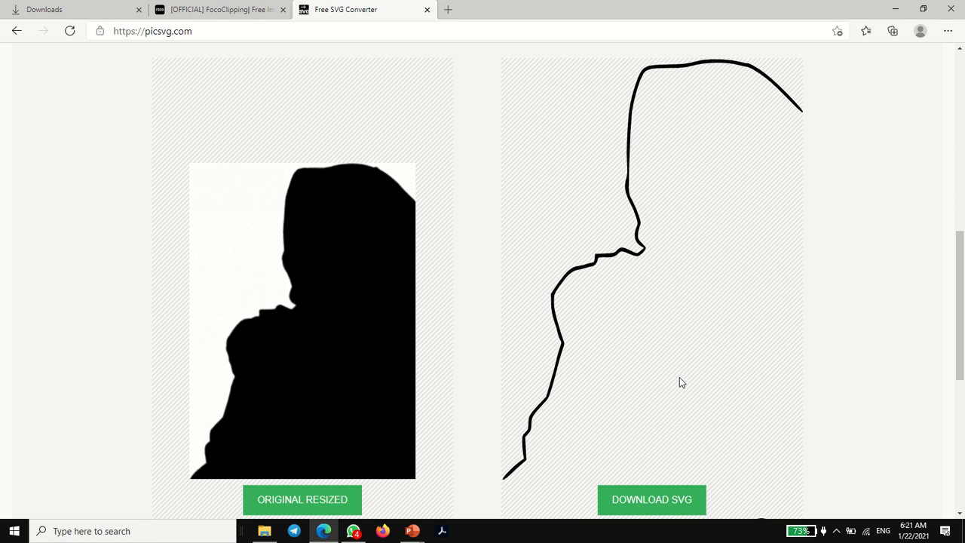
# Step: Apply the Ready #3 filter for a solid silhouette and download the resulting SVG
pyautogui.scroll(3, 679, 381)
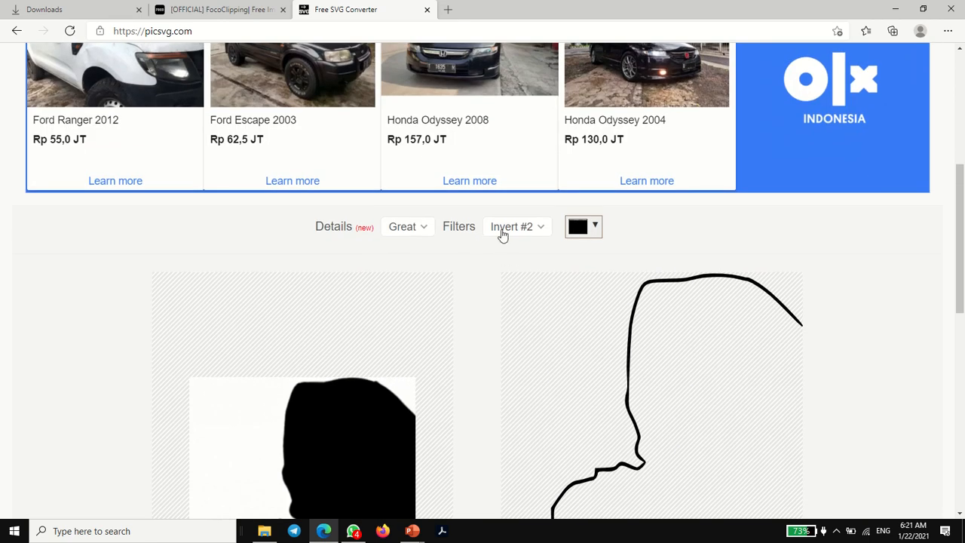
pyautogui.click(539, 230)
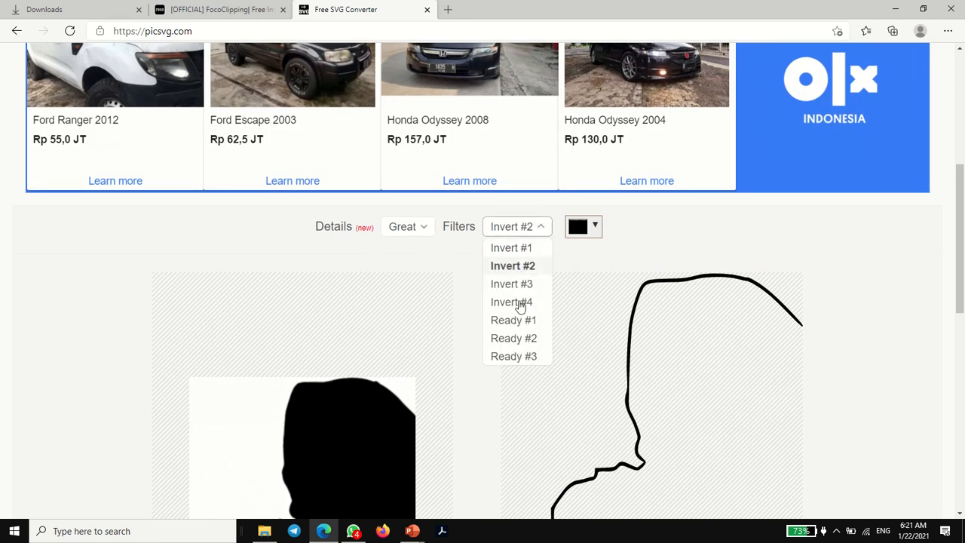
pyautogui.click(517, 358)
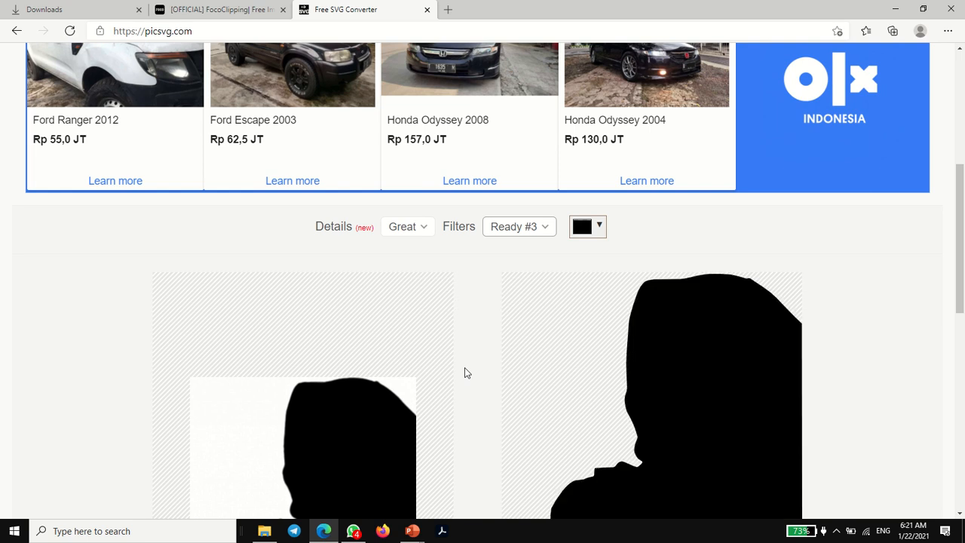
pyautogui.scroll(-1, 465, 368)
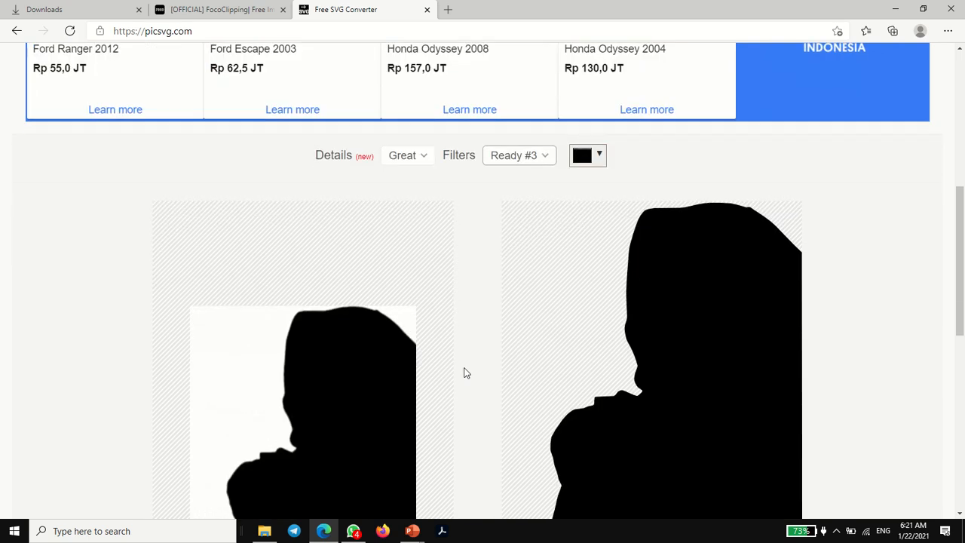
pyautogui.scroll(-2, 465, 371)
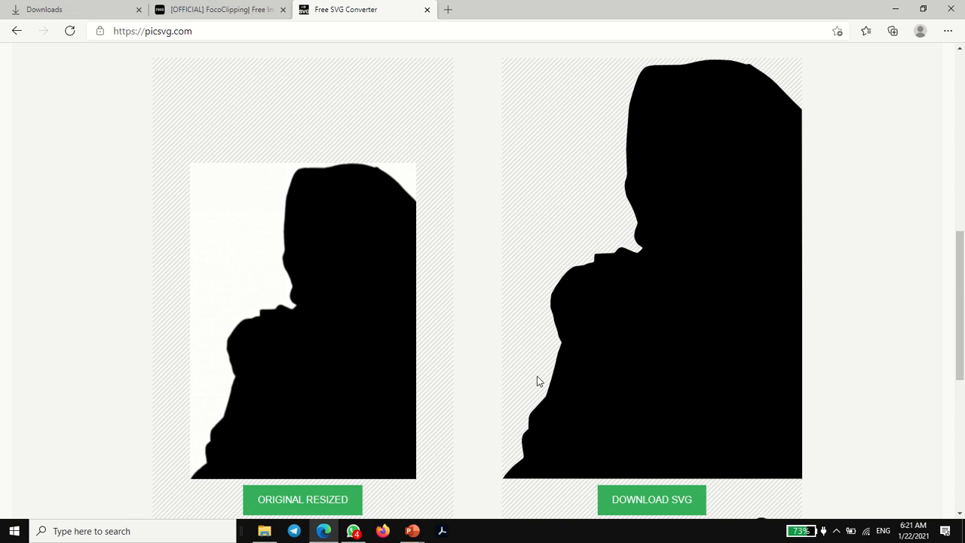
pyautogui.click(609, 504)
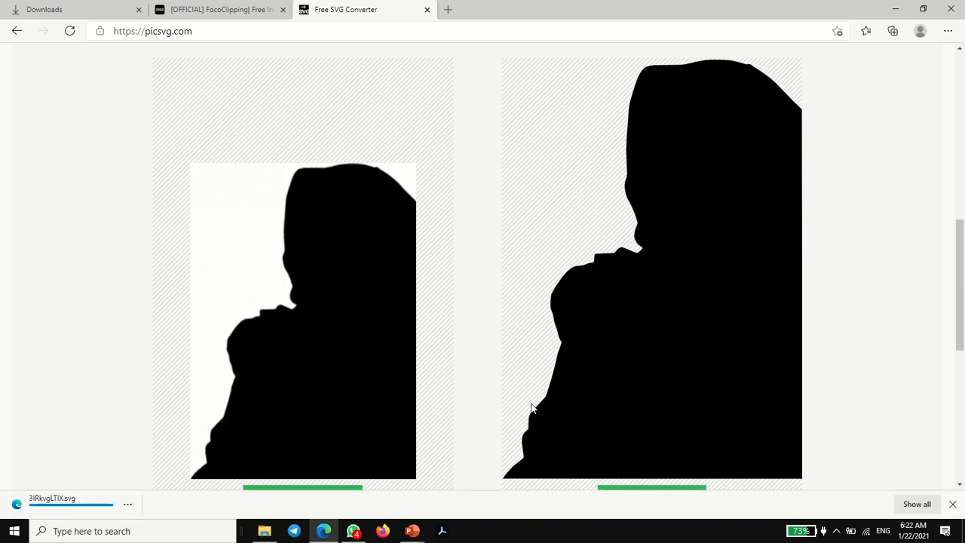
# Step: Bring the downloaded SVG from its folder onto slide 2 in PowerPoint and place it just outside the slide's left edge
pyautogui.click(127, 504)
pyautogui.click(196, 400)
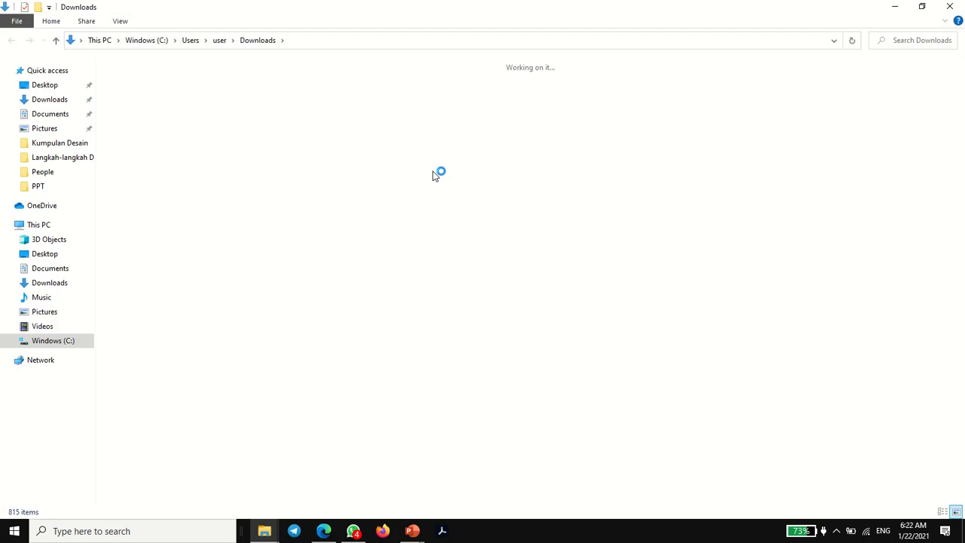
pyautogui.moveTo(151, 462); pyautogui.dragTo(580, 421)
pyautogui.moveTo(586, 271); pyautogui.dragTo(351, 275)
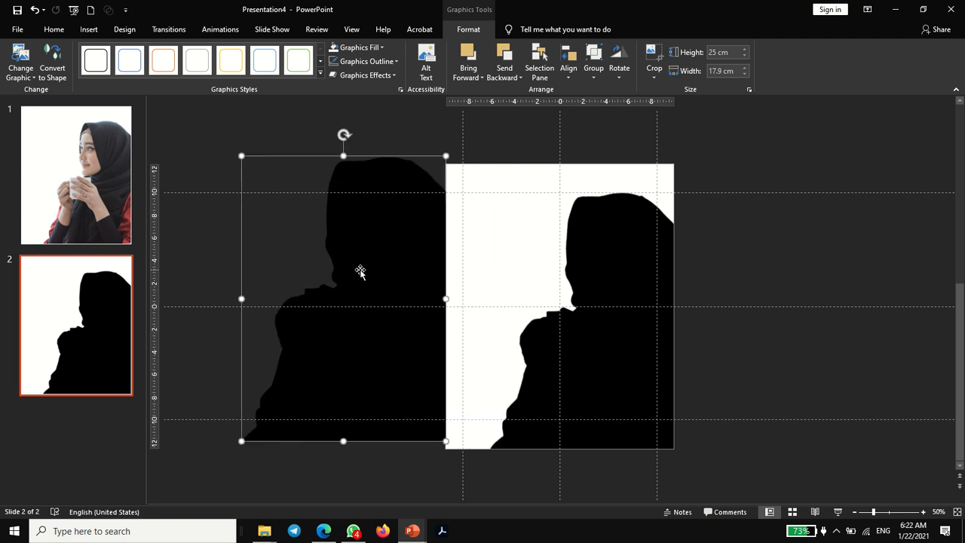
# Step: Switch to the Edge browser and open cloudconvert.com in a new tab
pyautogui.click(324, 530)
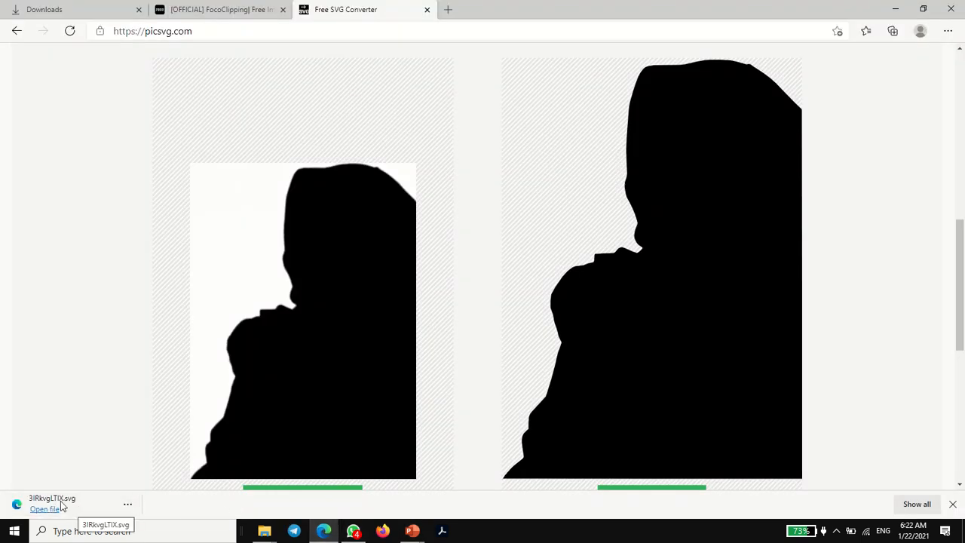
pyautogui.click(448, 10)
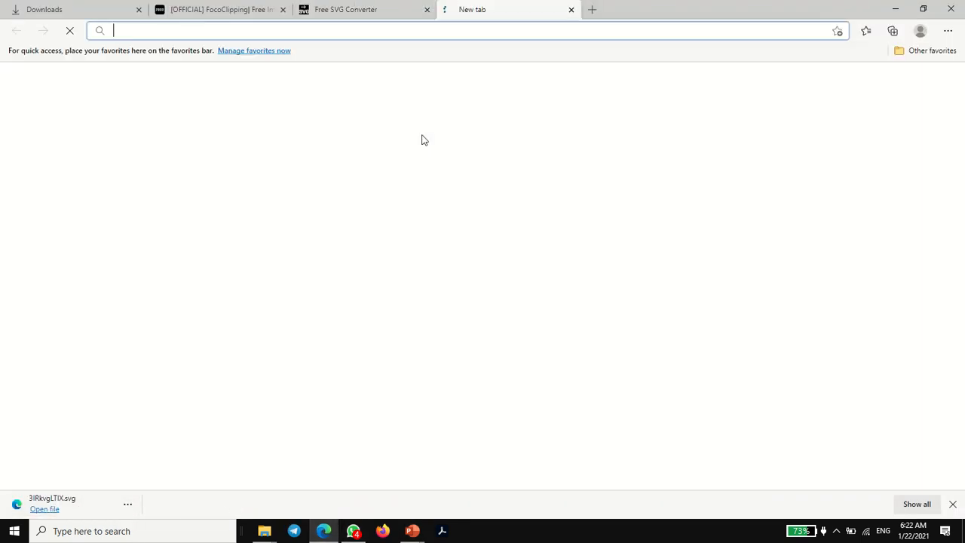
pyautogui.write('cloud')
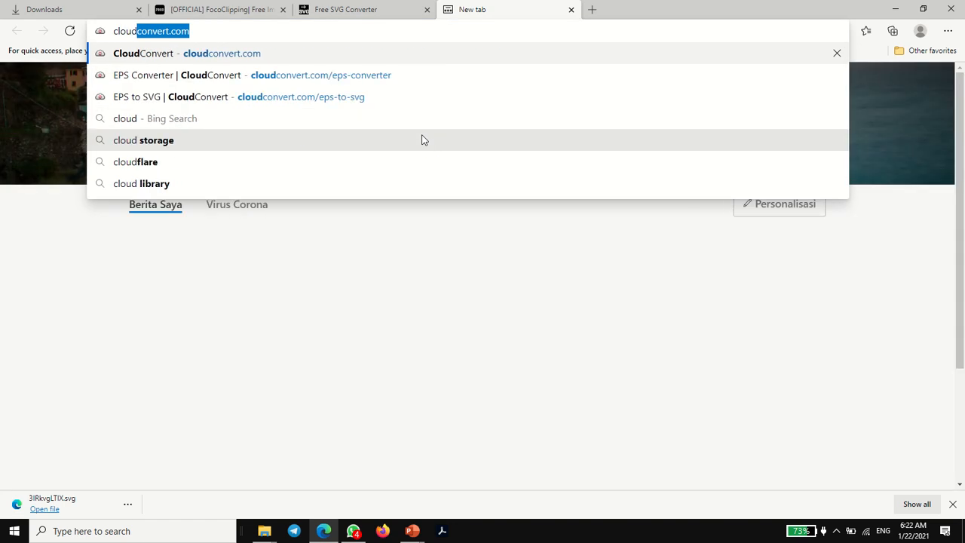
pyautogui.press('Return')
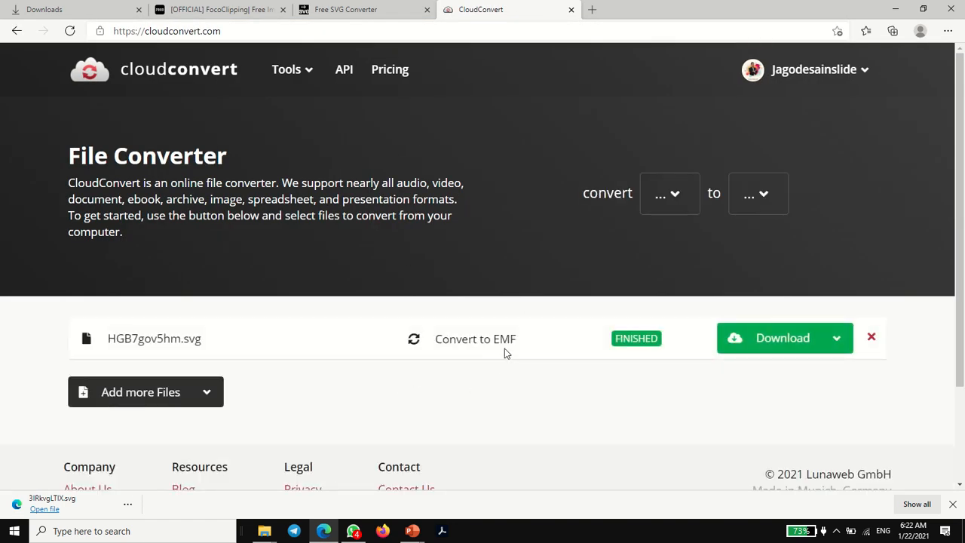
# Step: Add the silhouette SVG from Downloads to the file converter and view its available vector output formats
pyautogui.click(120, 392)
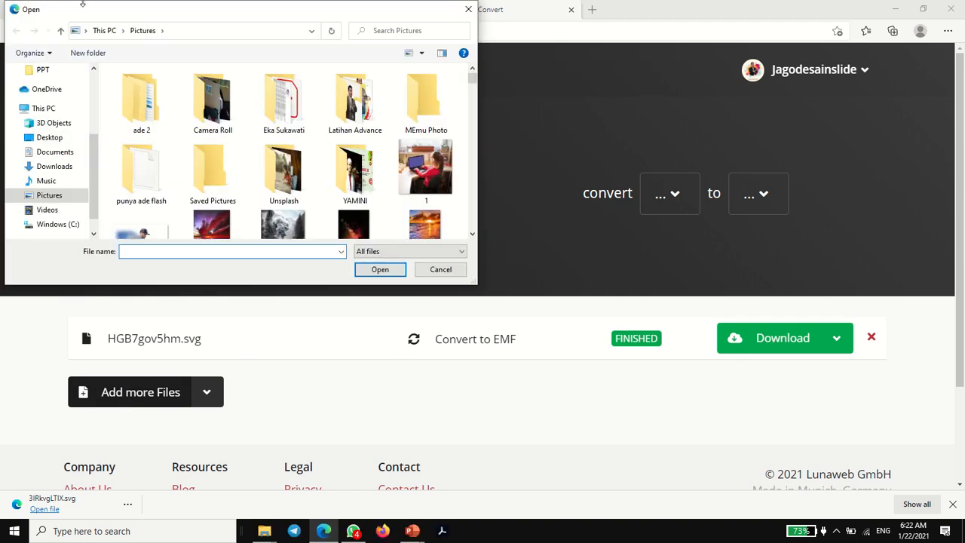
pyautogui.scroll(3, 96, 75)
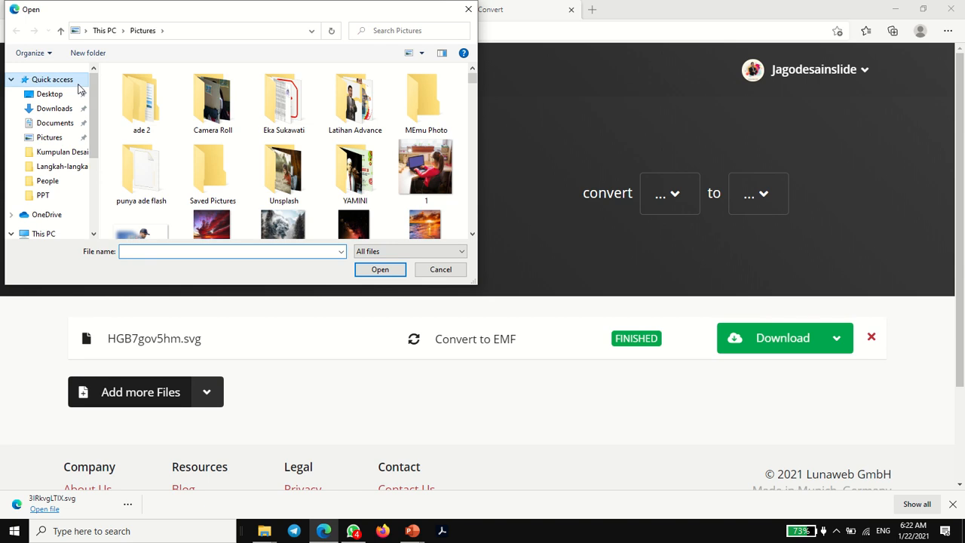
pyautogui.click(79, 84)
pyautogui.scroll(-3, 286, 151)
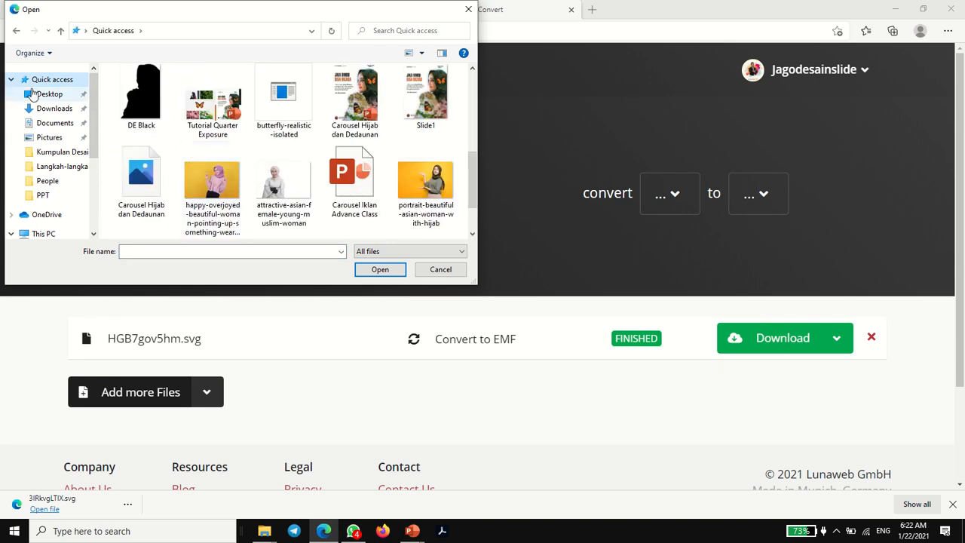
pyautogui.click(54, 109)
pyautogui.click(172, 141)
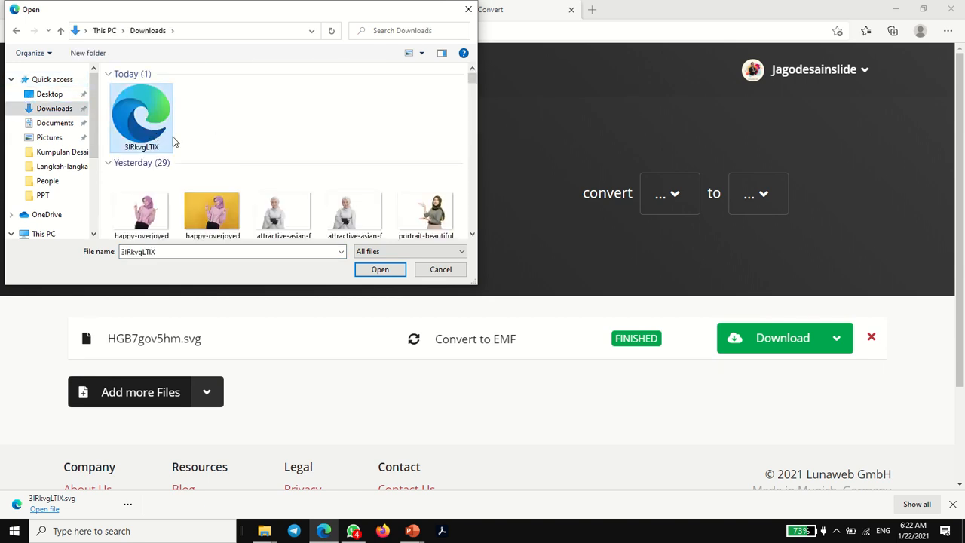
pyautogui.click(369, 273)
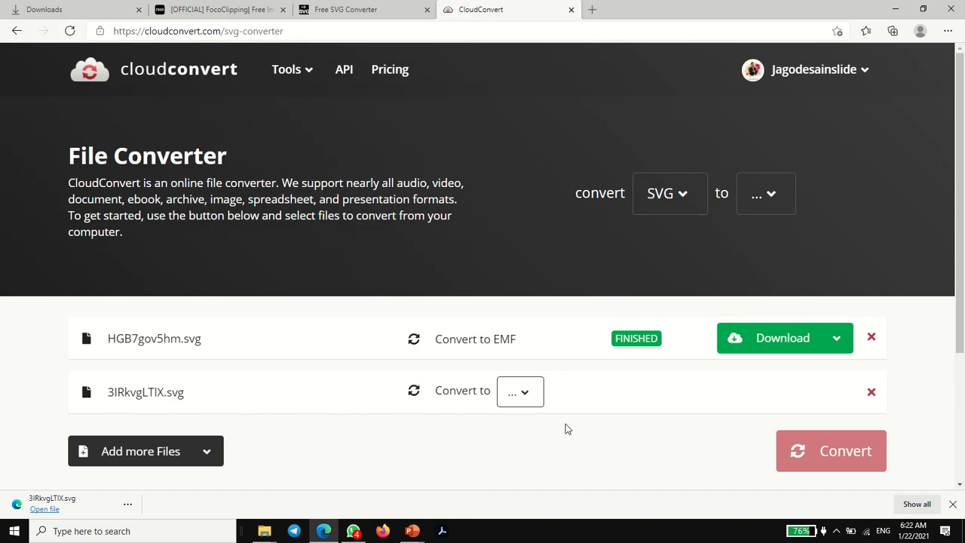
pyautogui.click(534, 395)
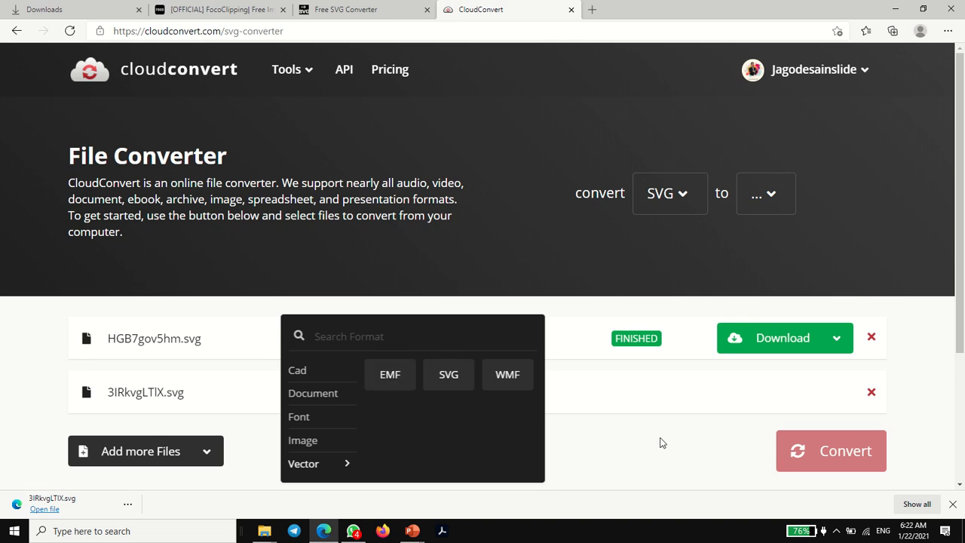
pyautogui.click(661, 443)
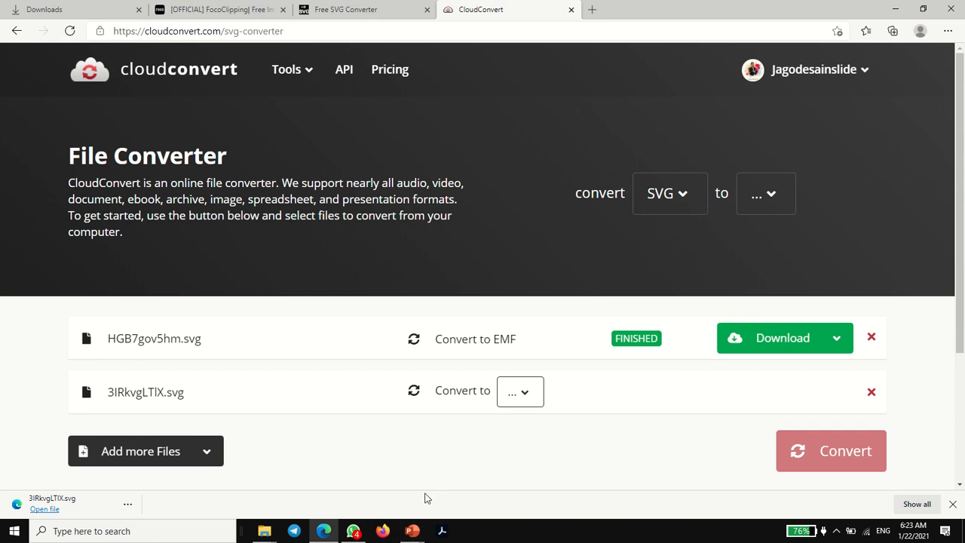
# Step: Switch to PowerPoint and set the height of the vector silhouette beside slide 2 to 22.5 cm
pyautogui.moveTo(412, 530)
pyautogui.click(600, 482)
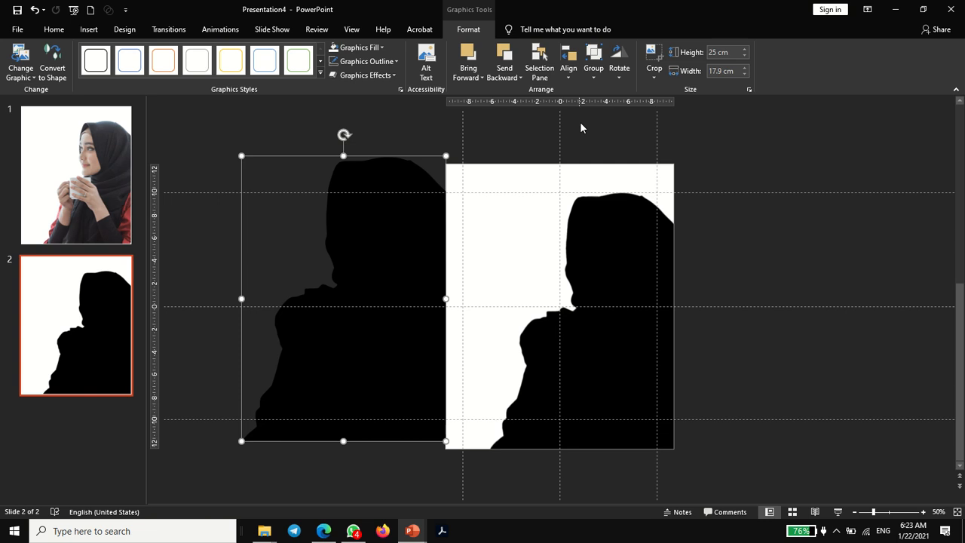
pyautogui.click(591, 235)
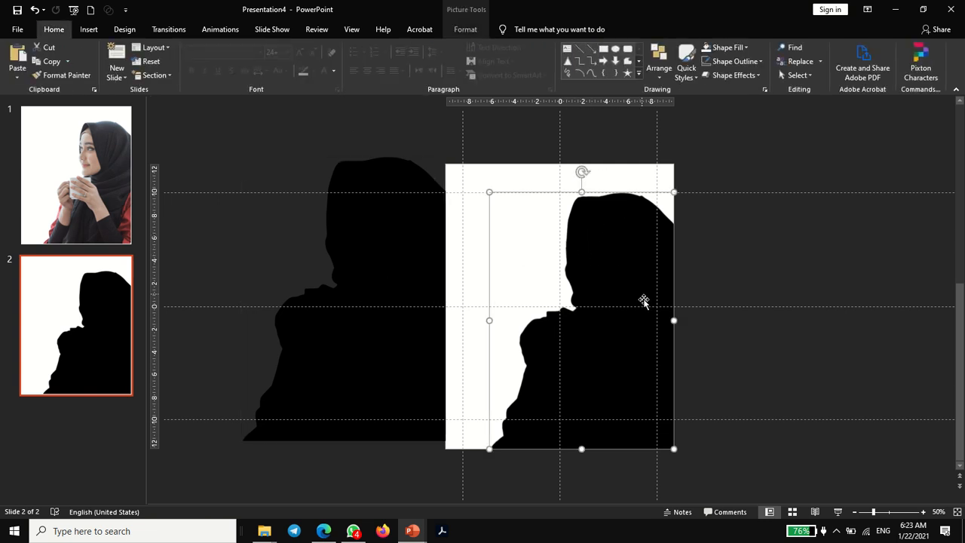
pyautogui.click(358, 204)
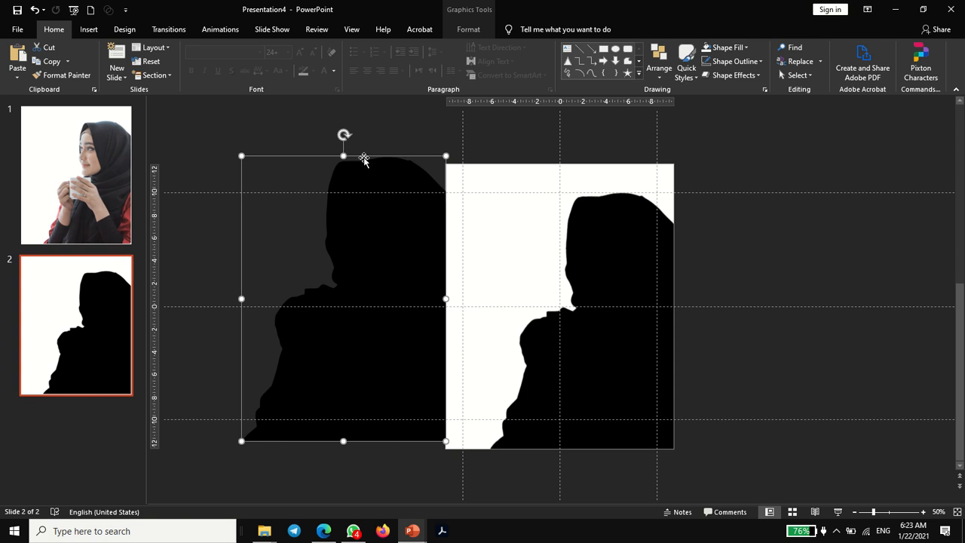
pyautogui.click(602, 217)
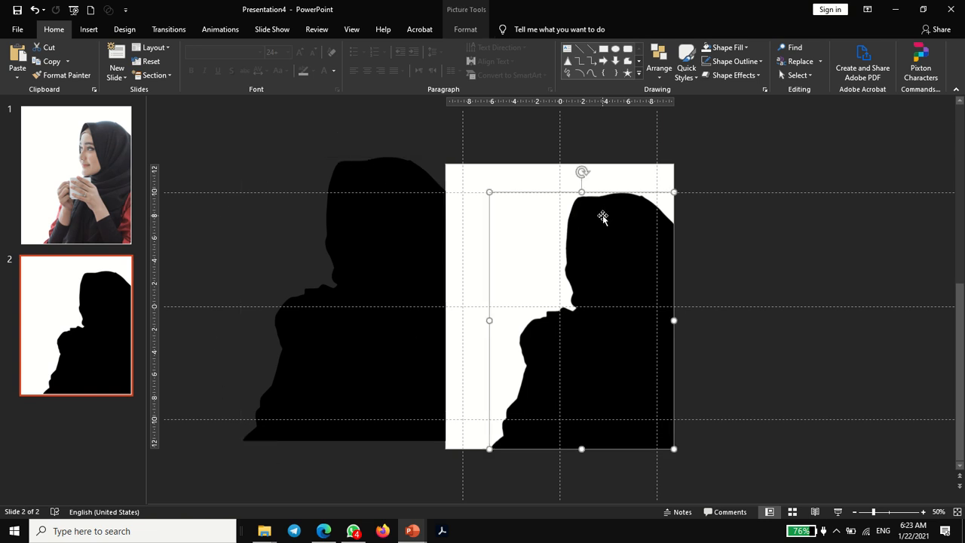
pyautogui.click(471, 31)
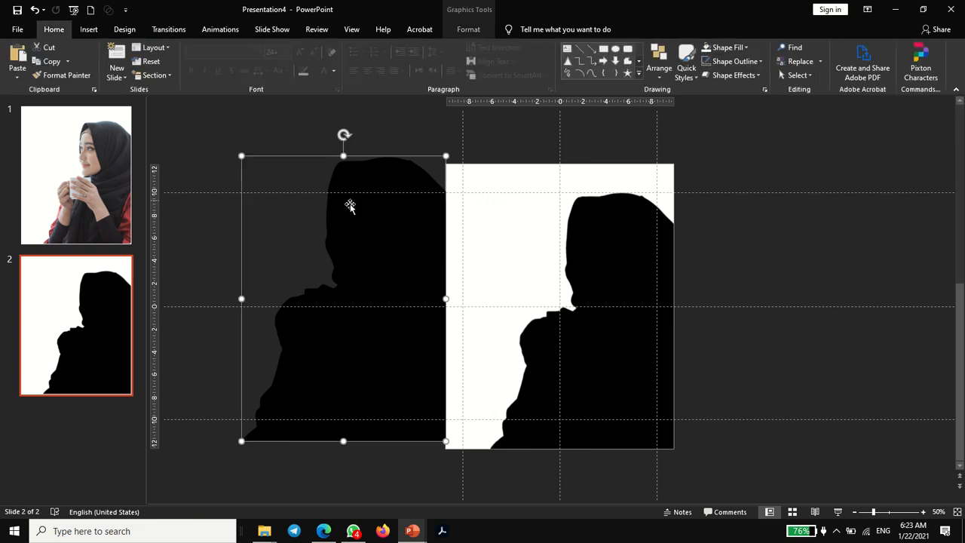
pyautogui.click(483, 29)
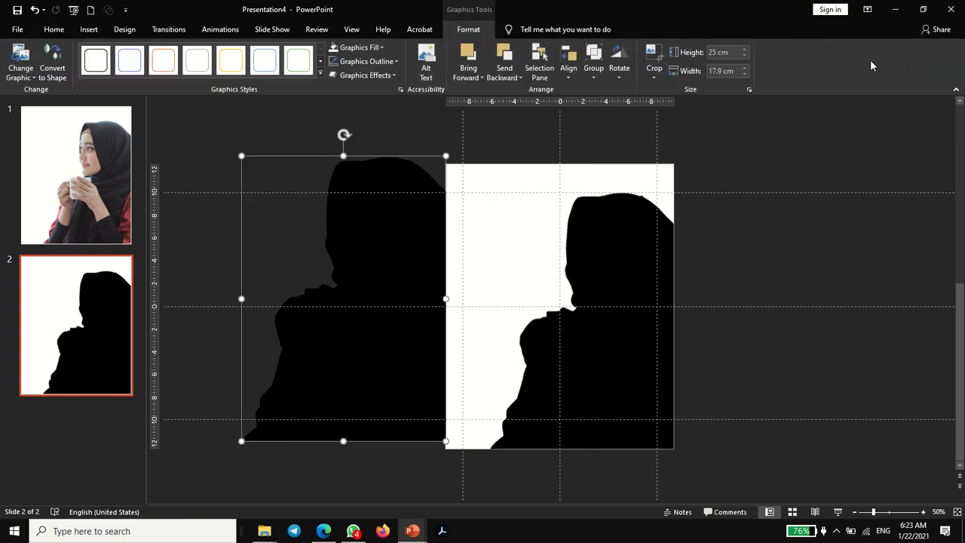
pyautogui.click(731, 53)
pyautogui.write('22')
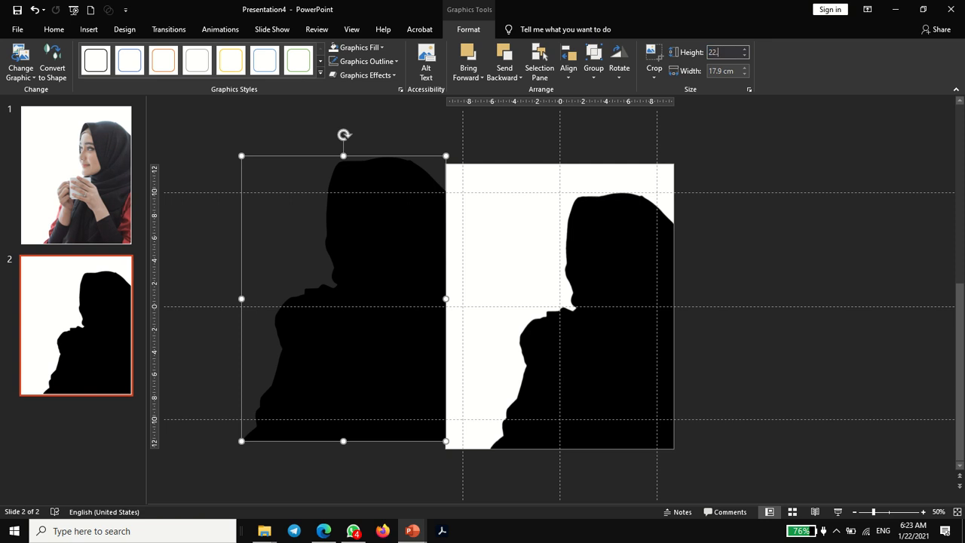
pyautogui.write('.5')
pyautogui.press('Return')
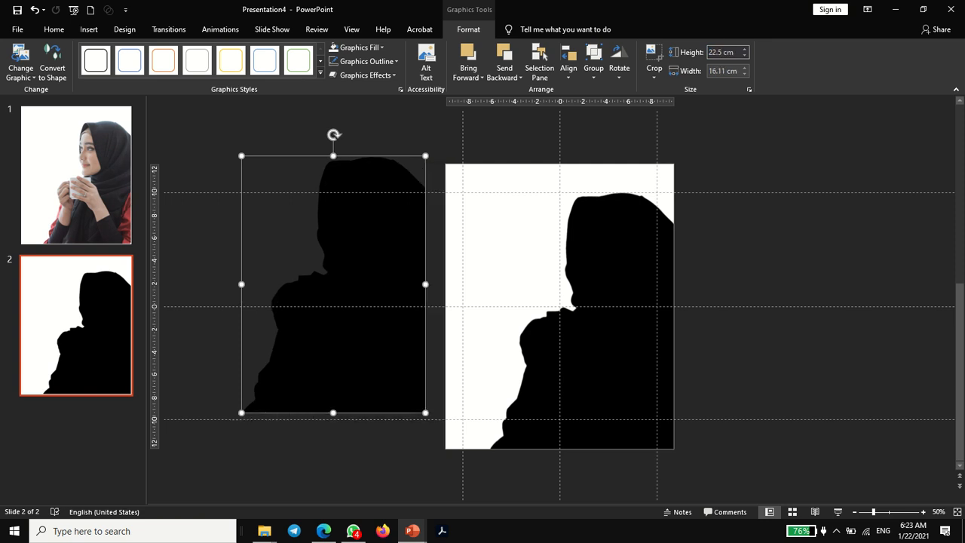
# Step: Overlay the vector silhouette on the picture silhouette to compare them, move it back off, and delete the picture silhouette
pyautogui.moveTo(388, 235); pyautogui.dragTo(634, 271)
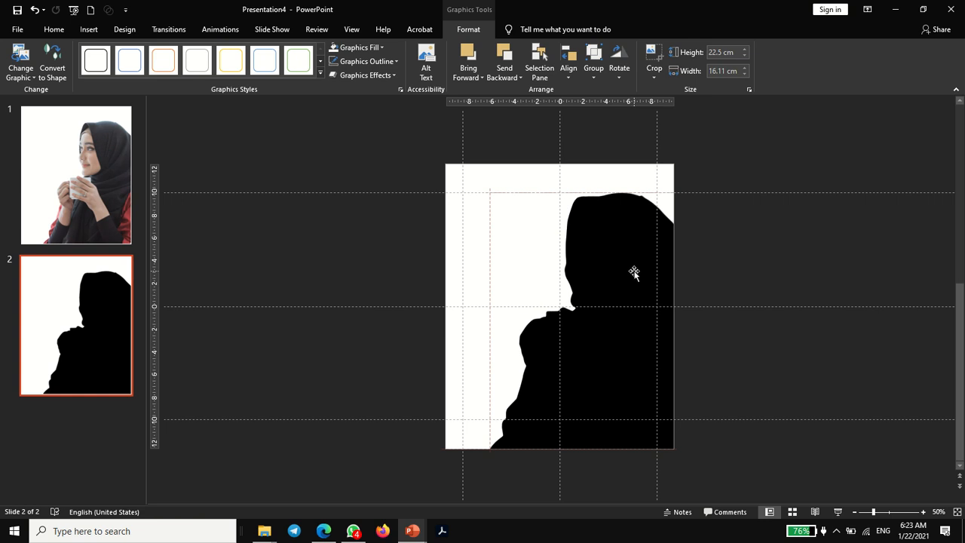
pyautogui.moveTo(634, 272); pyautogui.dragTo(634, 273)
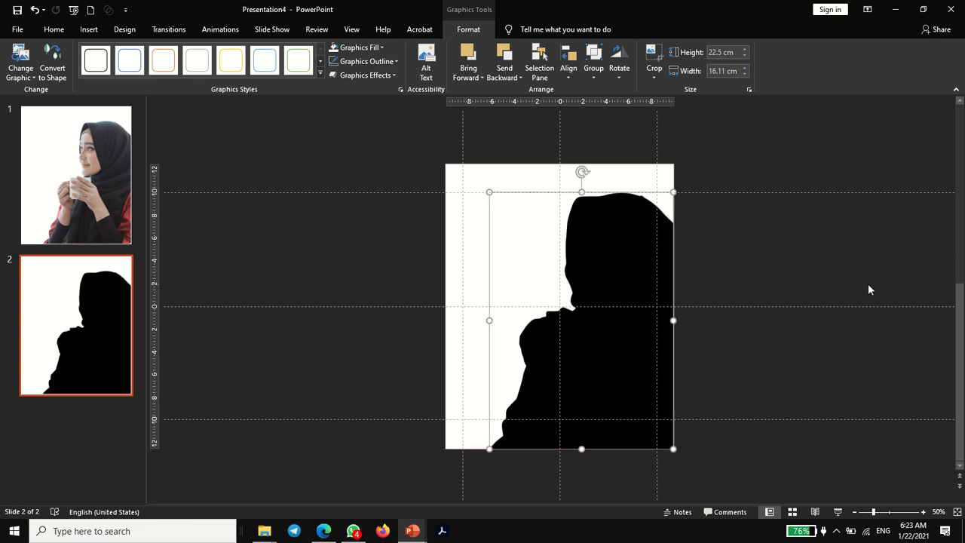
pyautogui.moveTo(564, 319); pyautogui.dragTo(353, 322)
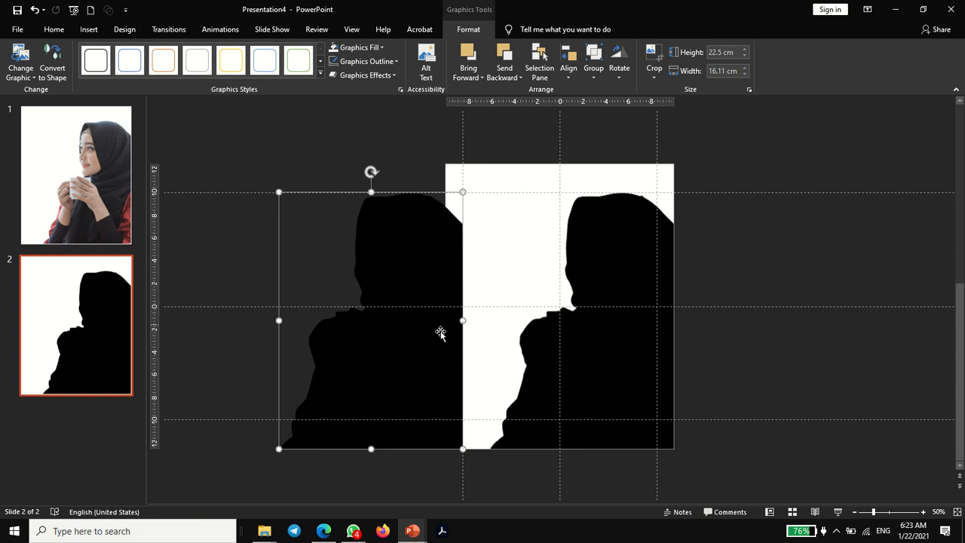
pyautogui.click(618, 264)
pyautogui.press('Delete')
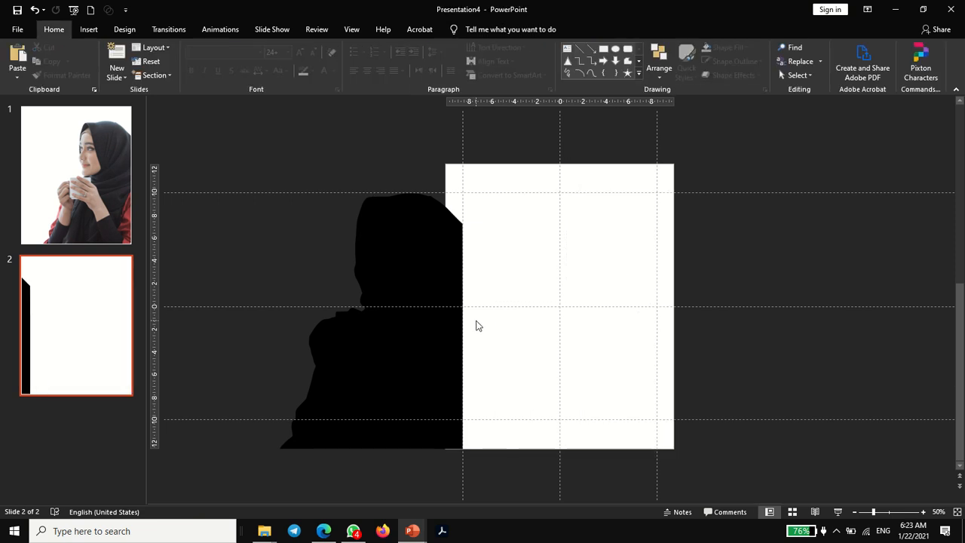
# Step: Align the vector silhouette to the right and bottom edges of slide 2
pyautogui.click(448, 312)
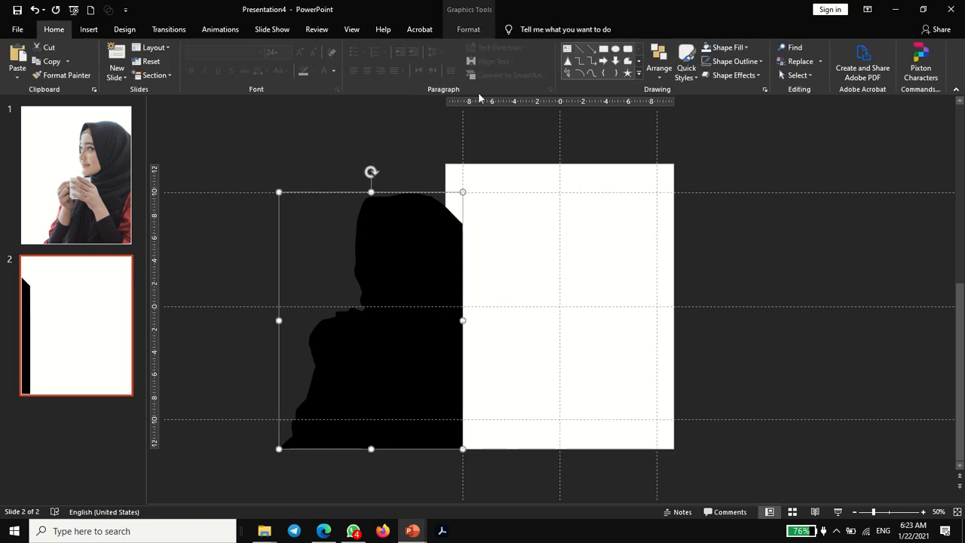
pyautogui.click(477, 31)
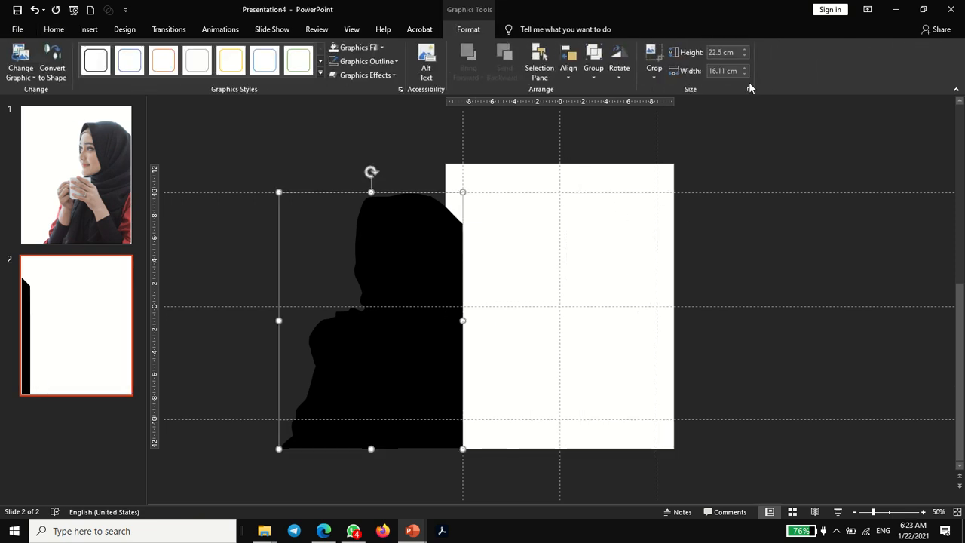
pyautogui.click(569, 60)
pyautogui.click(600, 120)
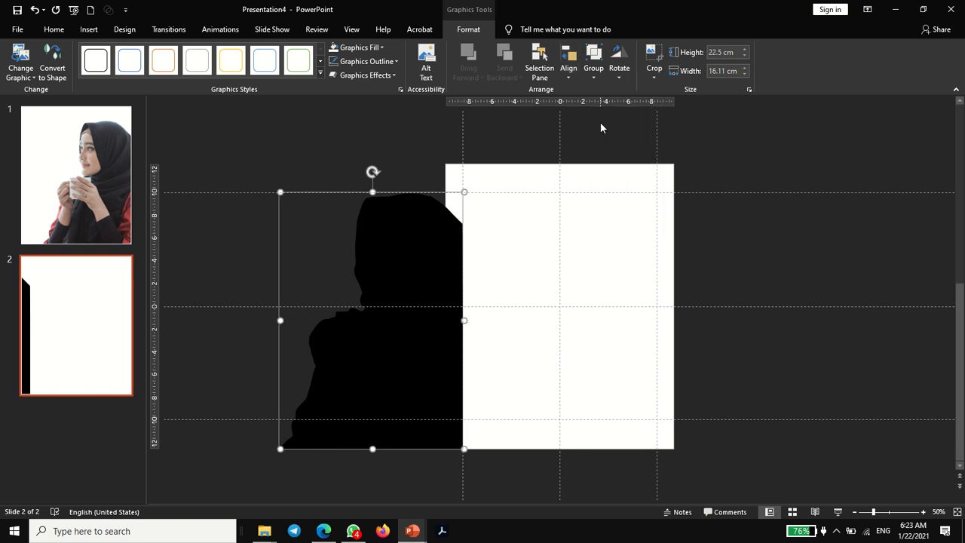
pyautogui.click(569, 67)
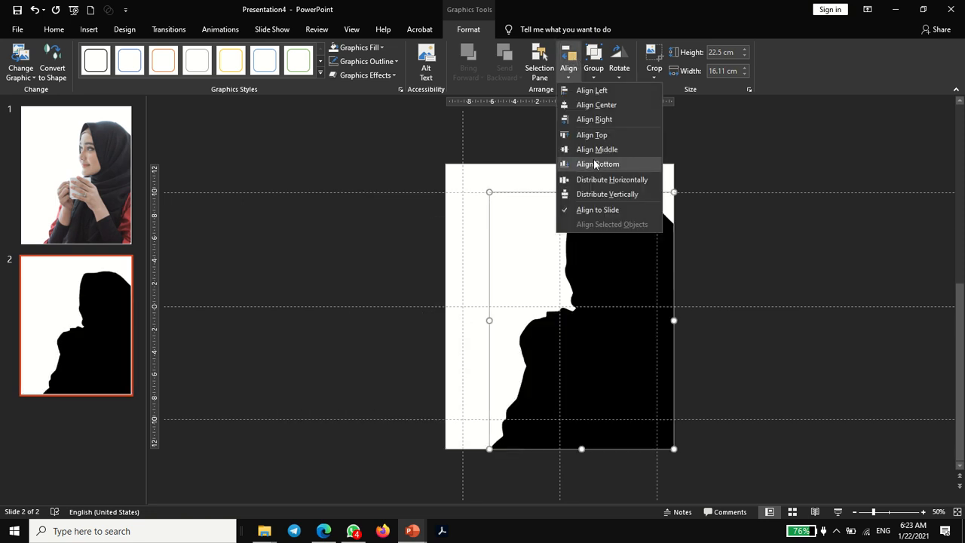
pyautogui.click(595, 161)
pyautogui.click(786, 237)
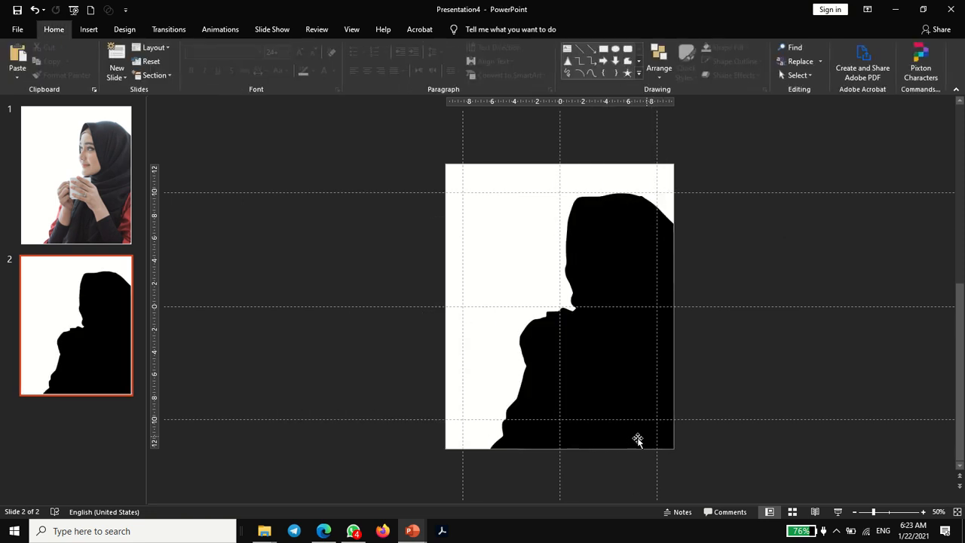
# Step: Convert the silhouette graphic to a drawing object with Convert to Shape, and undo that conversion
pyautogui.click(644, 297)
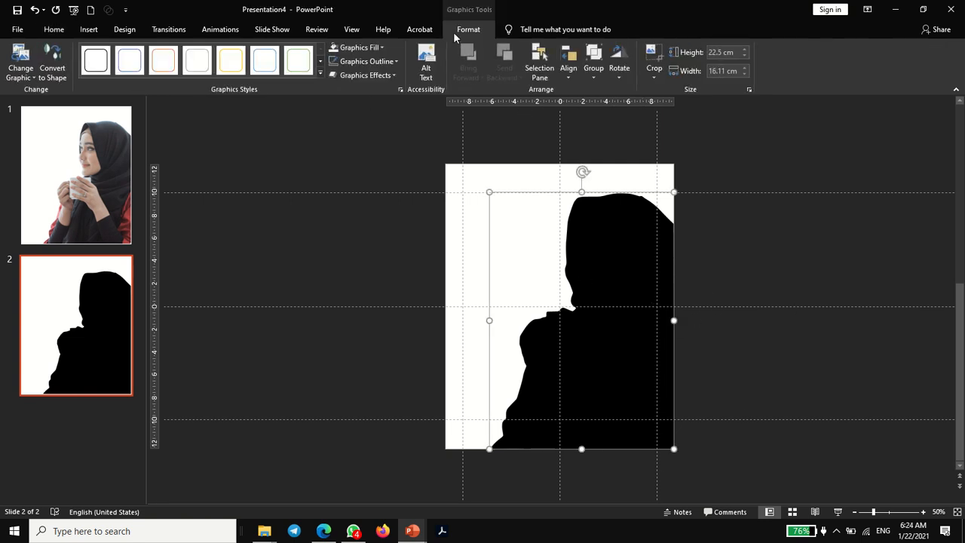
pyautogui.click(58, 53)
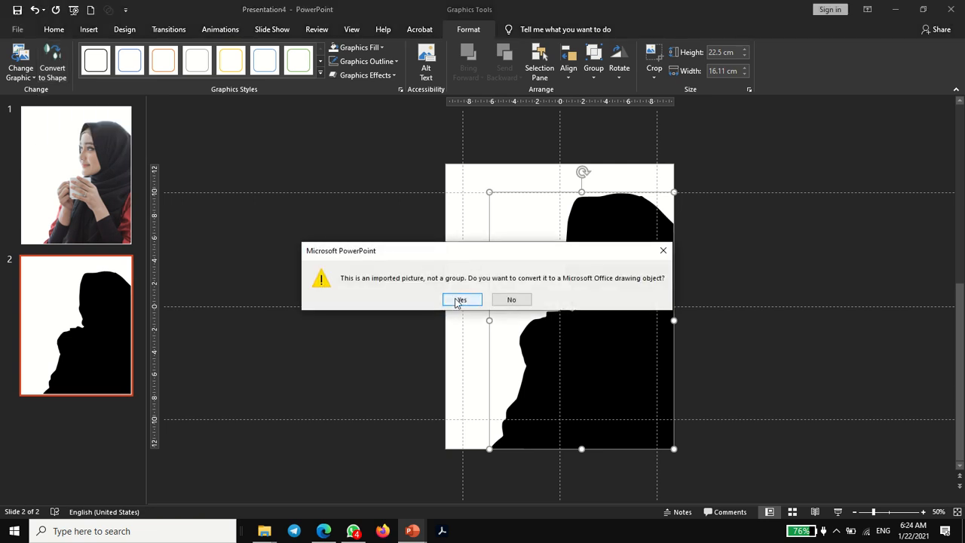
pyautogui.click(456, 301)
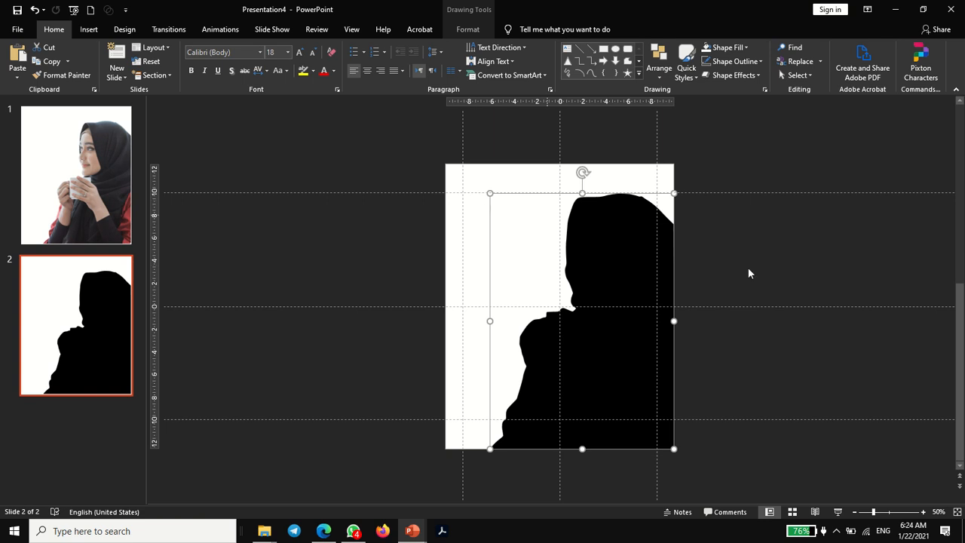
pyautogui.click(802, 281)
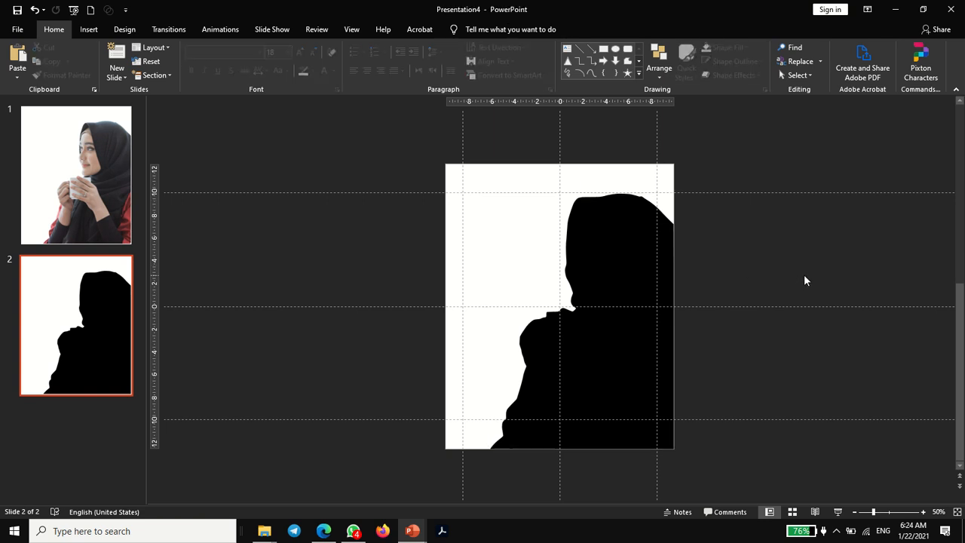
pyautogui.hotkey('ctrl', 'a')
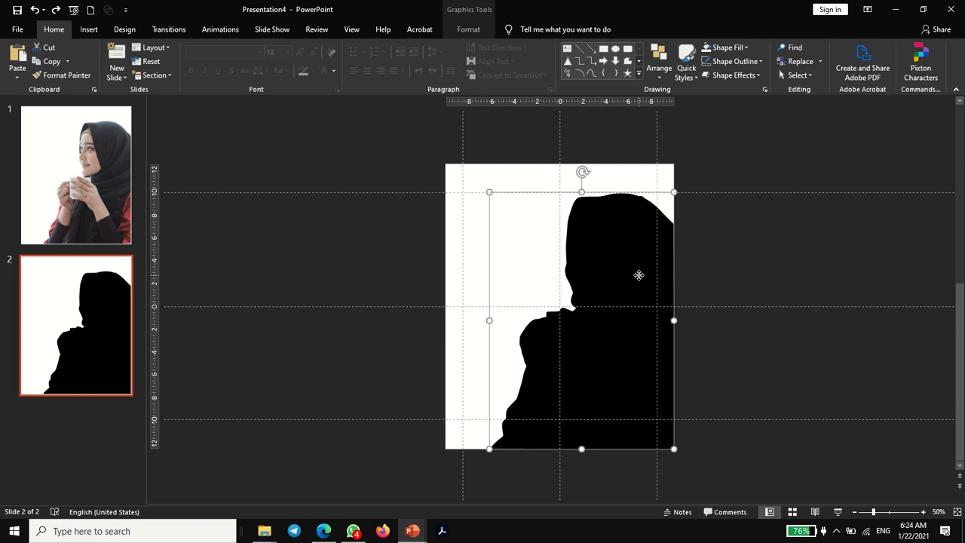
# Step: Ungroup the silhouette graphic on slide 2, accepting its conversion to a Microsoft Office drawing object
pyautogui.rightClick(638, 274)
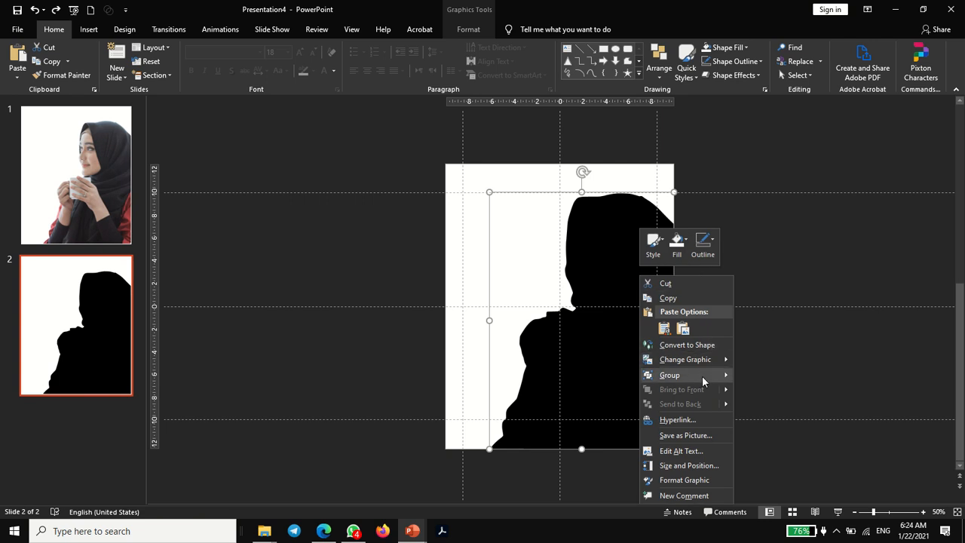
pyautogui.moveTo(731, 377)
pyautogui.click(764, 406)
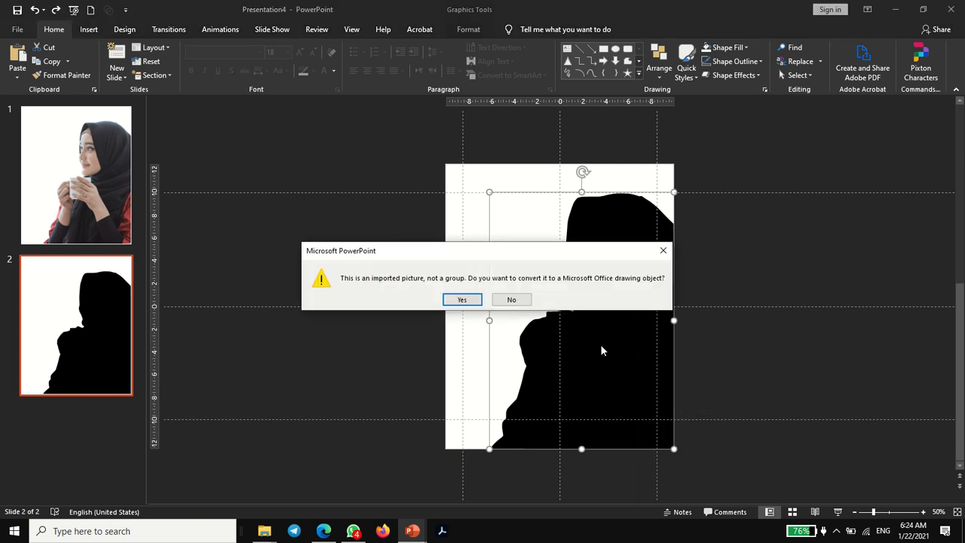
pyautogui.click(476, 300)
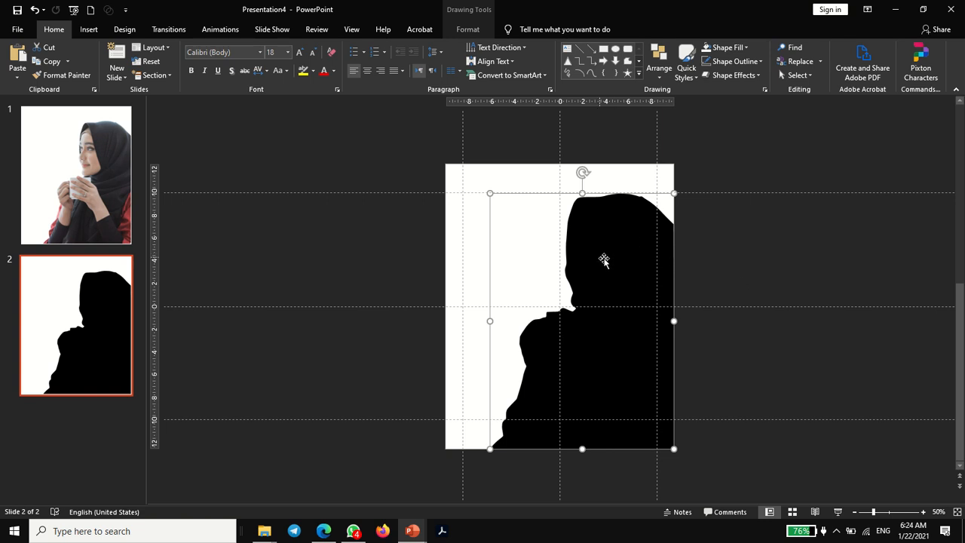
pyautogui.rightClick(638, 291)
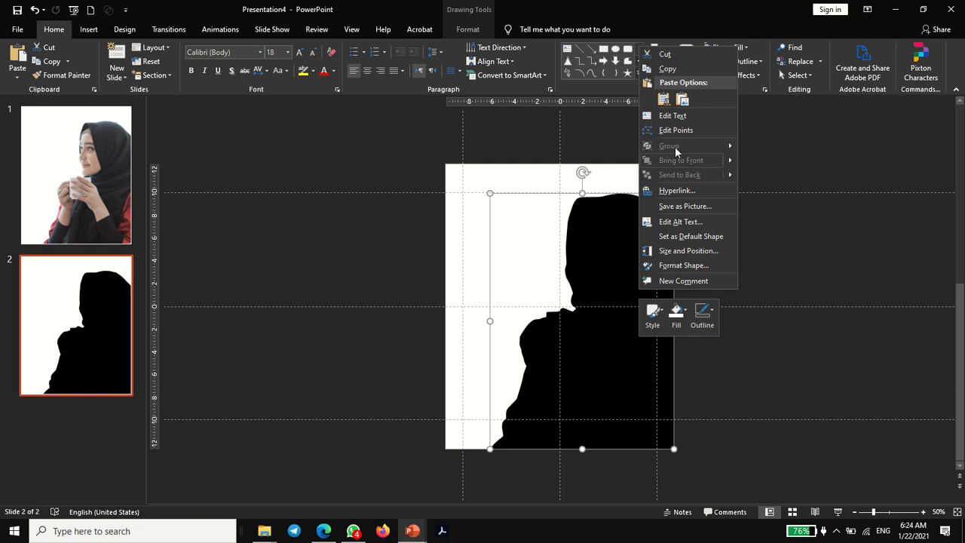
pyautogui.click(790, 233)
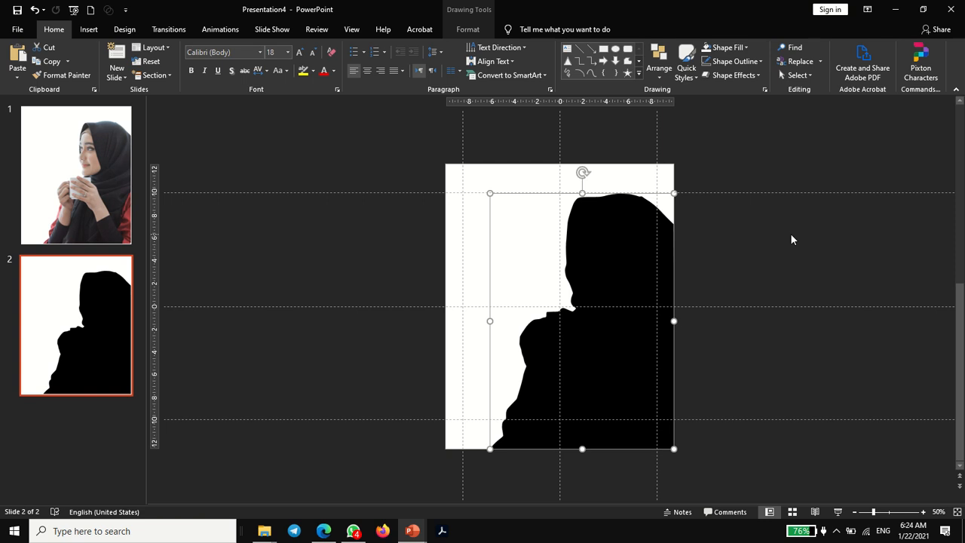
pyautogui.click(677, 269)
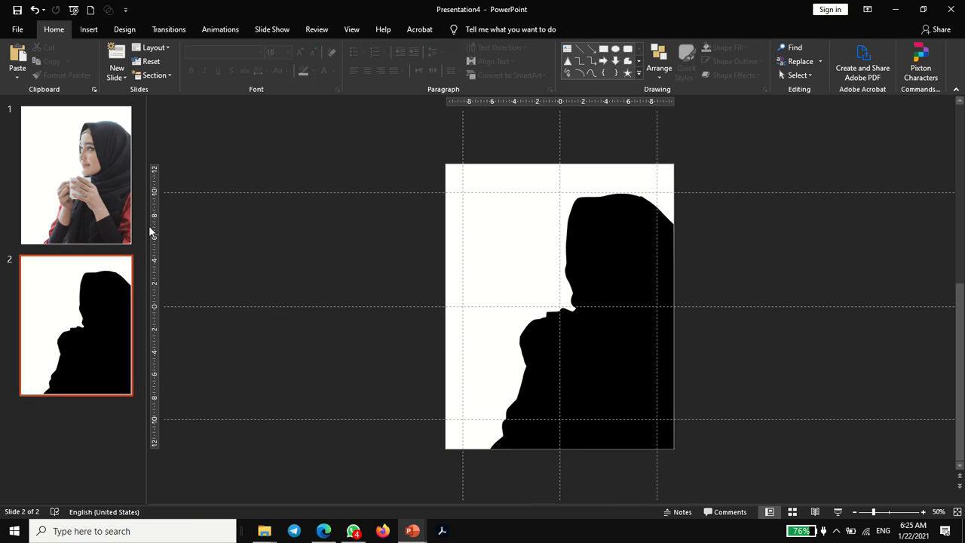
# Step: Set the contrast of the woman's photo on slide 1 to 35% in the picture corrections
pyautogui.click(87, 195)
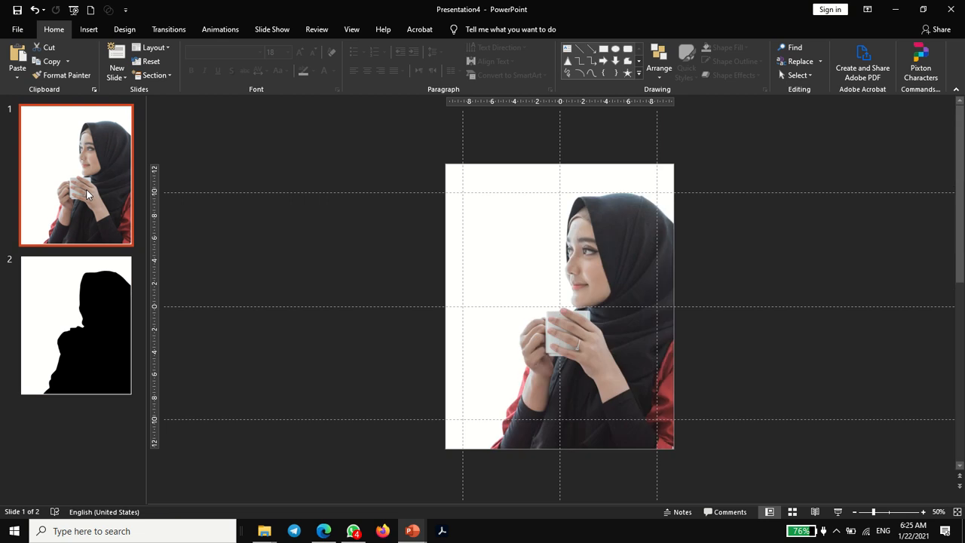
pyautogui.click(615, 264)
pyautogui.rightClick(596, 281)
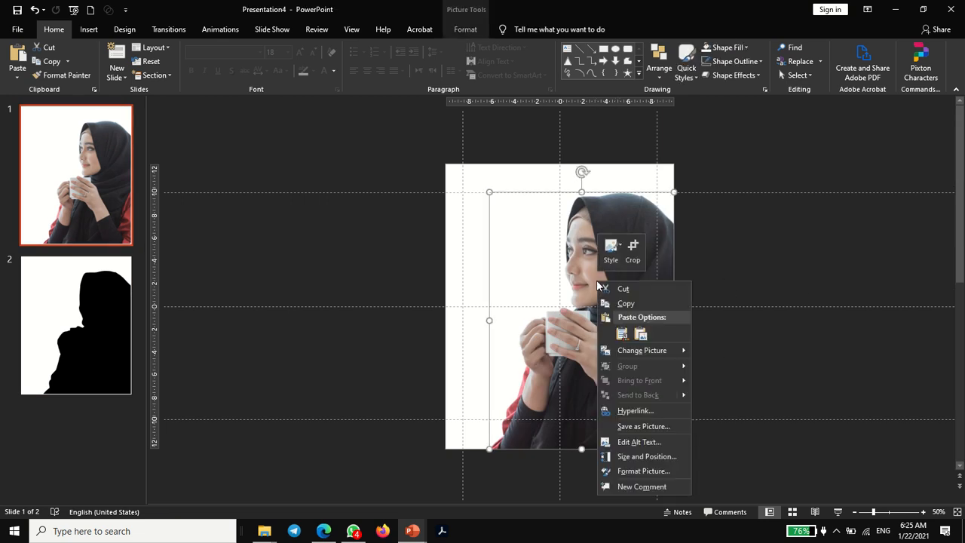
pyautogui.click(440, 246)
pyautogui.rightClick(560, 263)
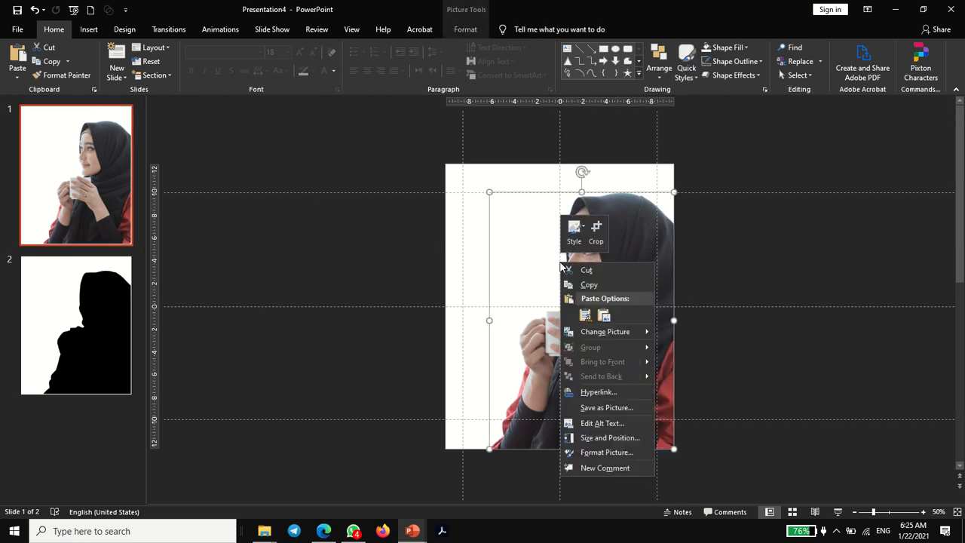
pyautogui.click(631, 452)
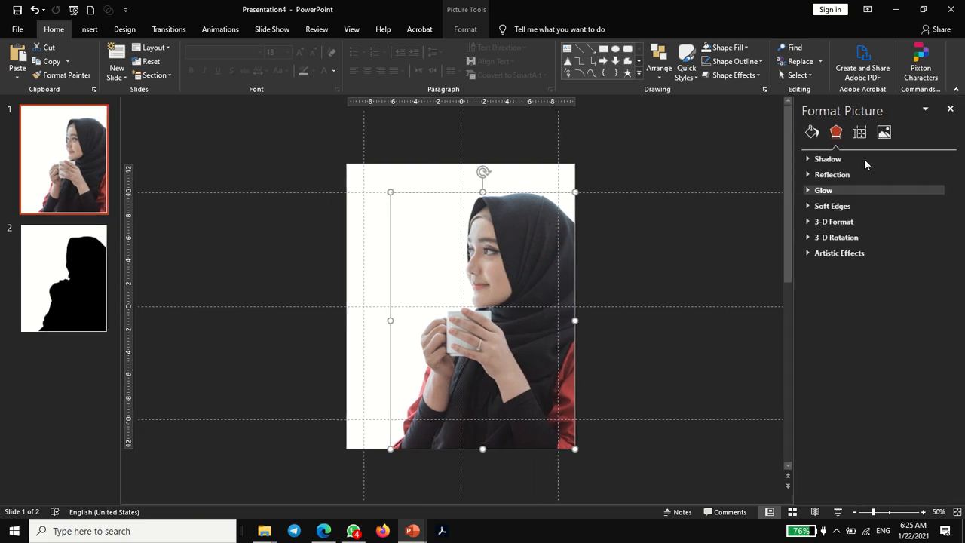
pyautogui.click(884, 132)
pyautogui.click(874, 161)
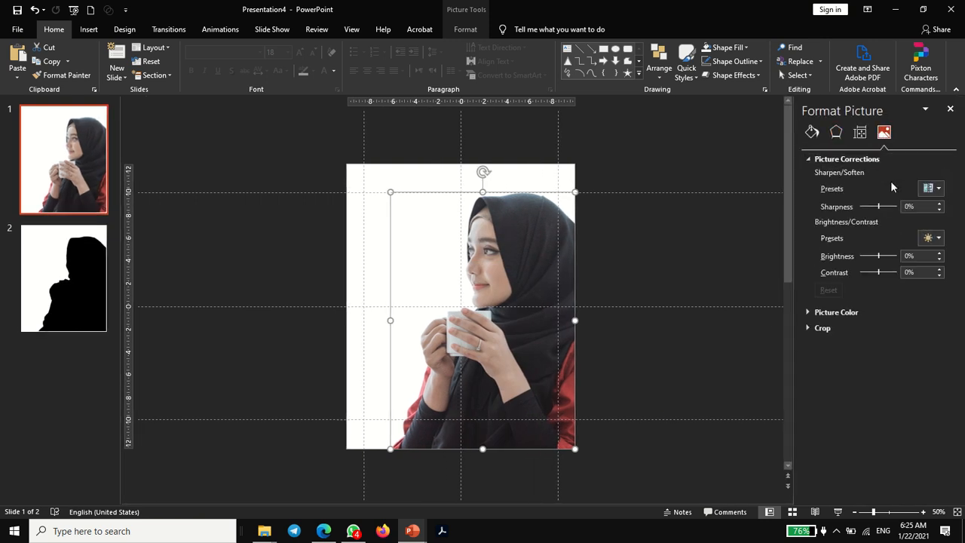
pyautogui.click(918, 271)
pyautogui.write('35')
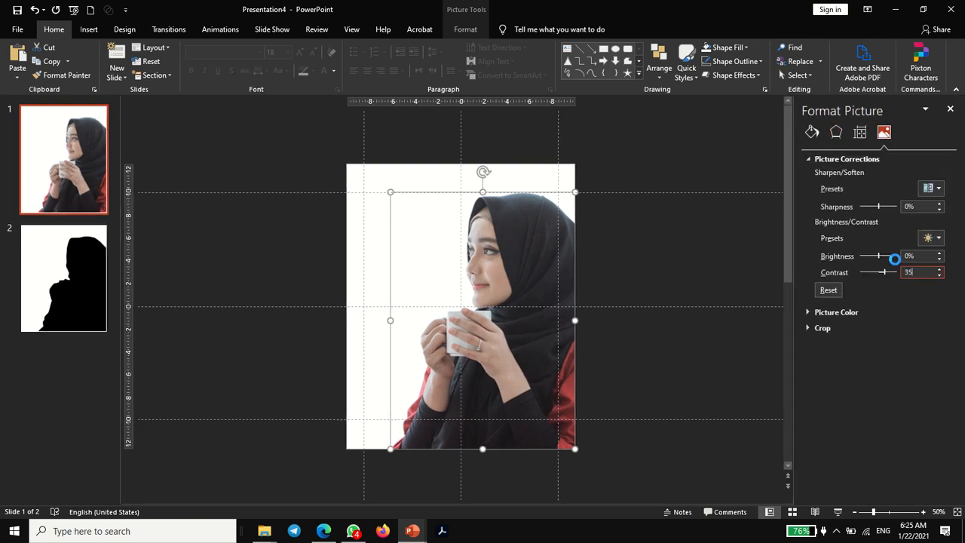
pyautogui.click(730, 242)
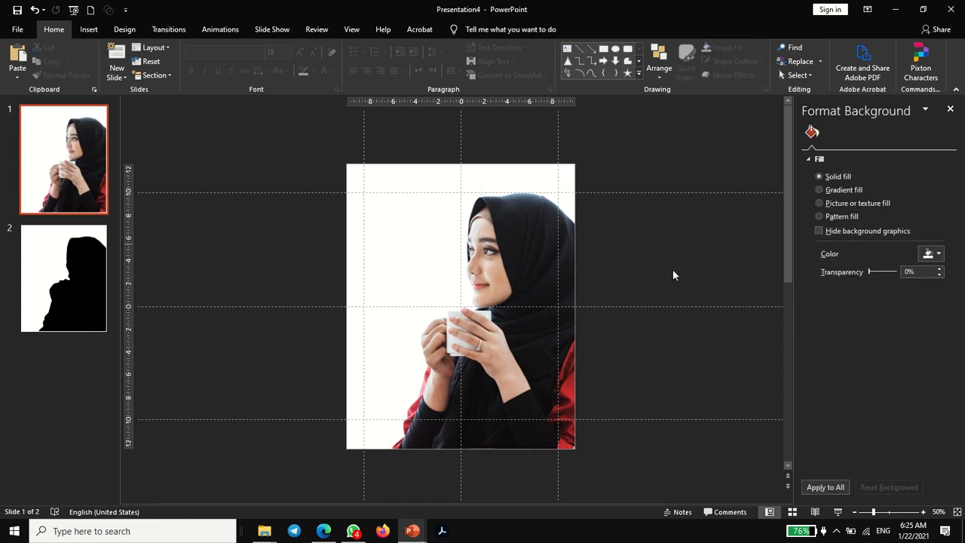
# Step: Intensify the colors of the woman's photo on slide 1 by choosing a higher saturation among the picture color presets
pyautogui.click(556, 265)
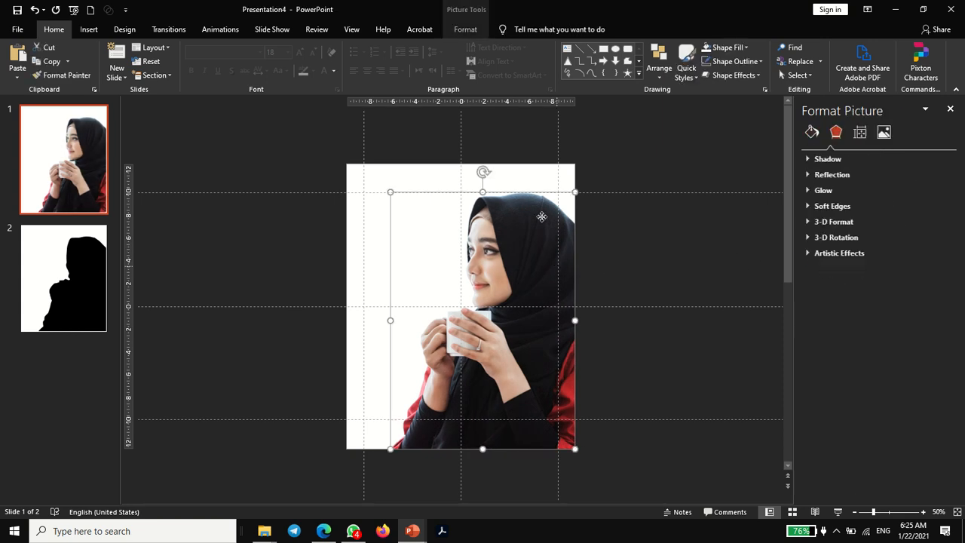
pyautogui.click(465, 28)
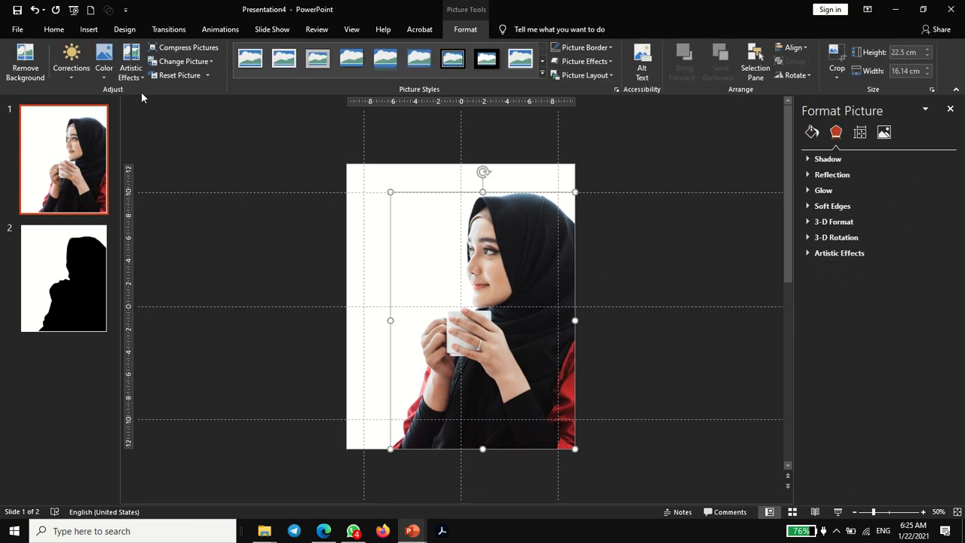
pyautogui.click(103, 78)
pyautogui.click(281, 117)
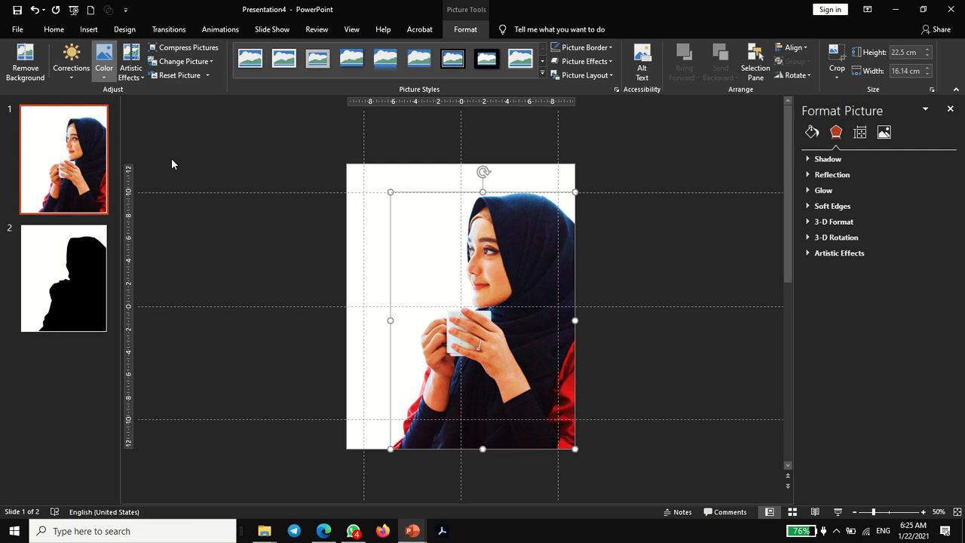
pyautogui.click(214, 152)
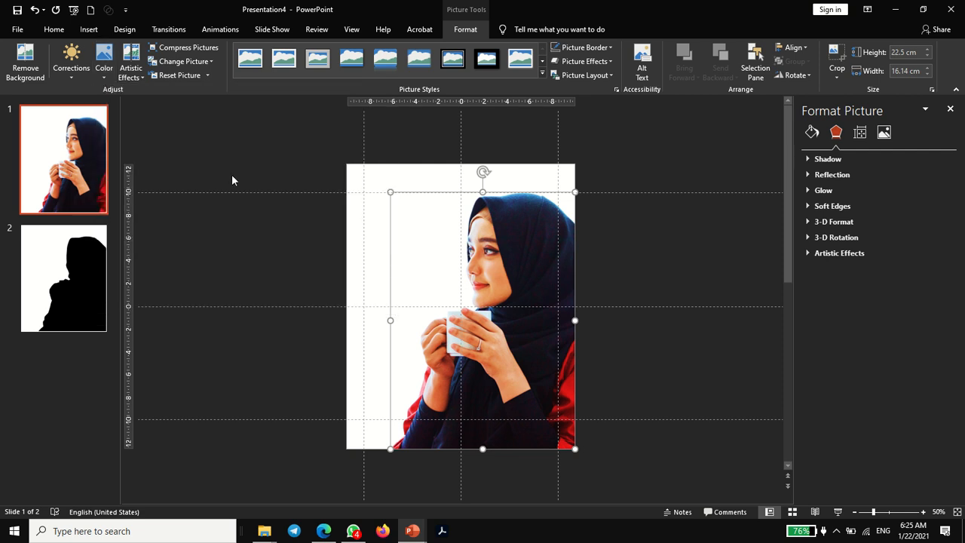
pyautogui.click(255, 255)
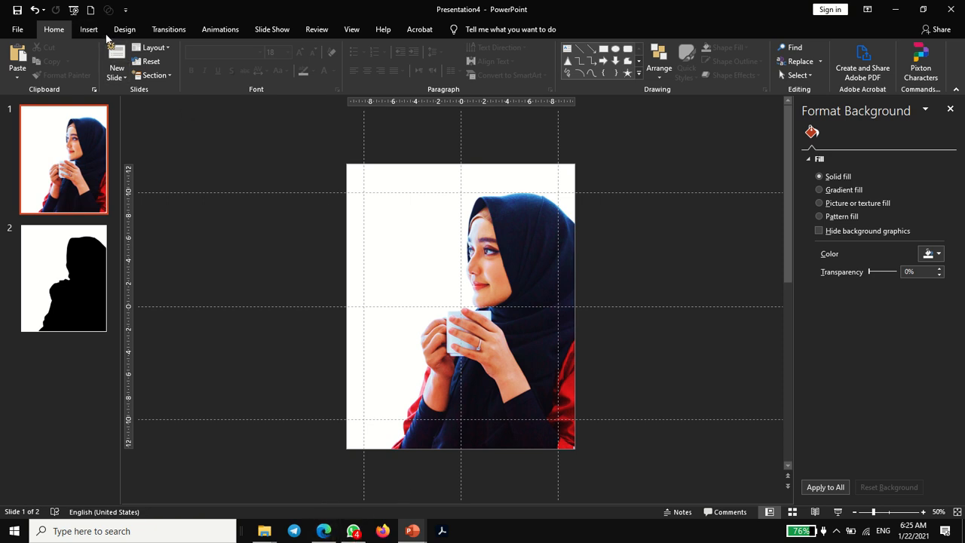
# Step: Review the source images in Tutorial Quarter Exposure and the finished poster in Carousel Hijab dan Dedaunan, and return to Presentation4
pyautogui.moveTo(413, 531)
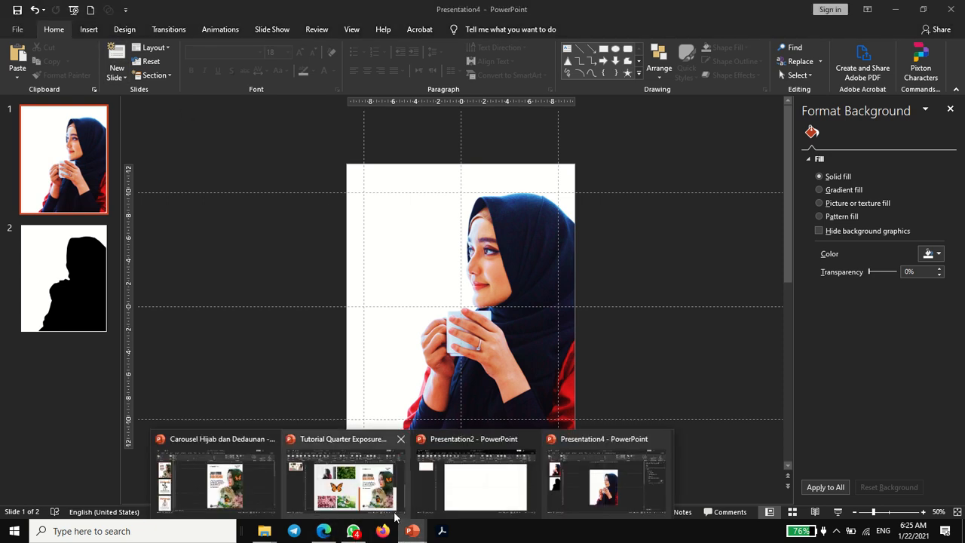
pyautogui.click(364, 504)
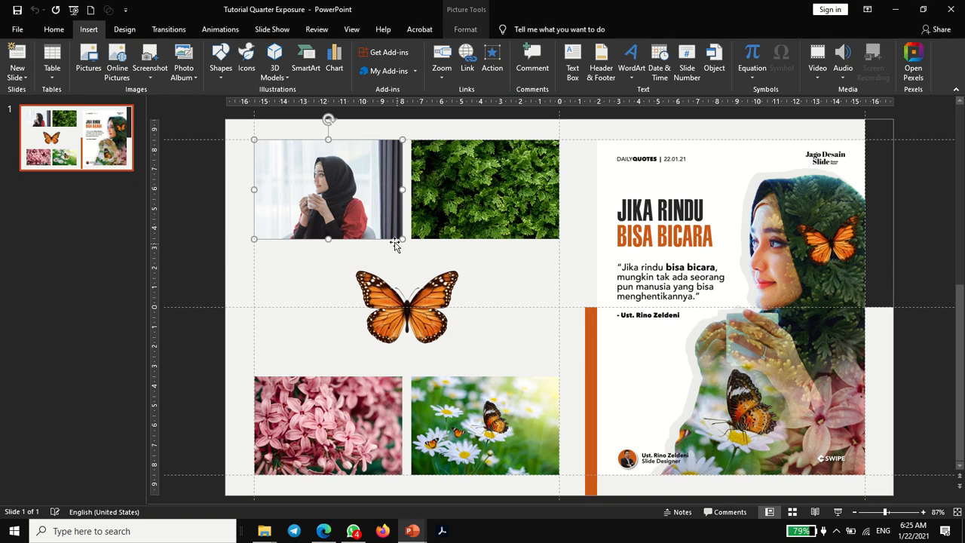
pyautogui.click(501, 190)
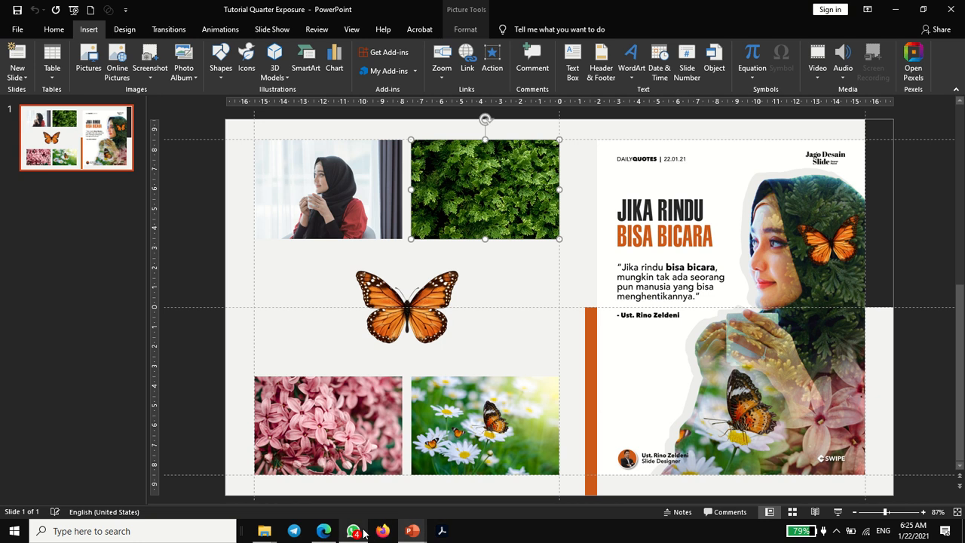
pyautogui.click(411, 531)
pyautogui.click(269, 488)
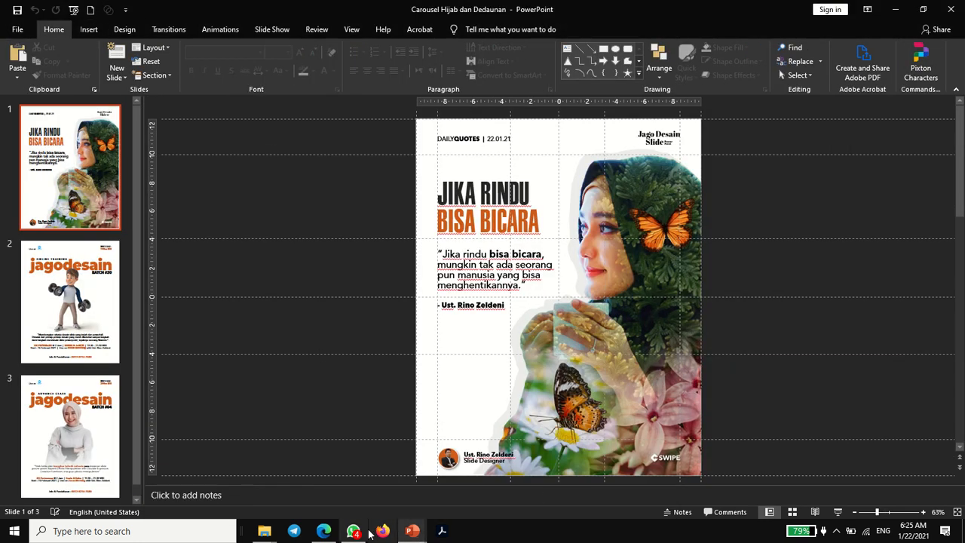
pyautogui.click(412, 530)
pyautogui.click(599, 482)
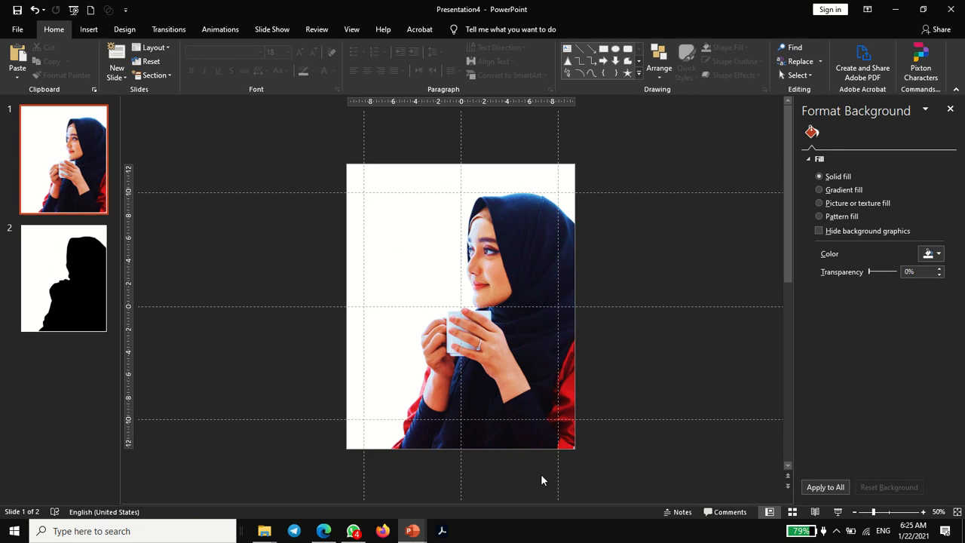
# Step: Draw a closed freeform shape about 33.3 cm high and 28 cm wide over the woman's hijab and body, leaving her face uncovered
pyautogui.click(90, 30)
pyautogui.click(220, 66)
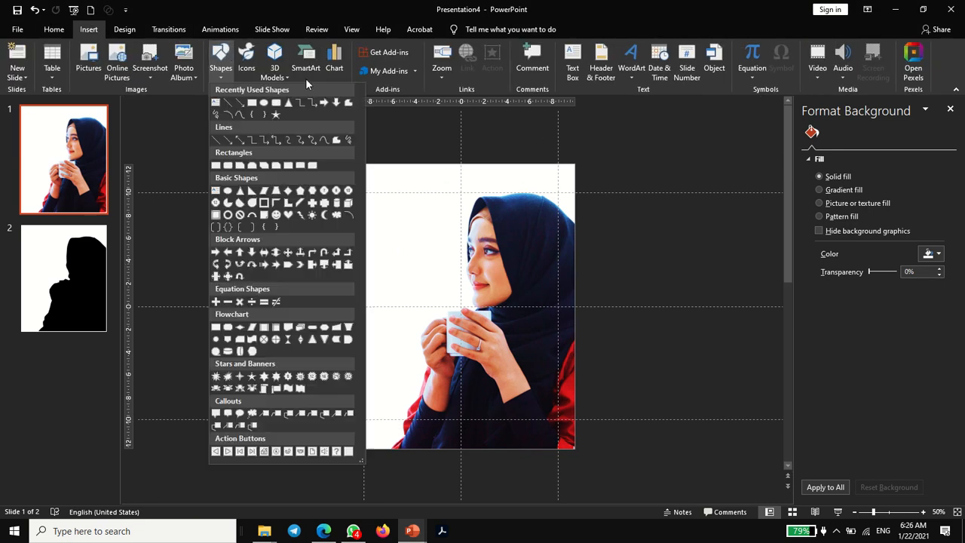
pyautogui.click(340, 139)
pyautogui.moveTo(519, 144)
pyautogui.mouseDown()
pyautogui.moveTo(491, 158)
pyautogui.moveTo(459, 198)
pyautogui.moveTo(481, 239)
pyautogui.mouseUp()
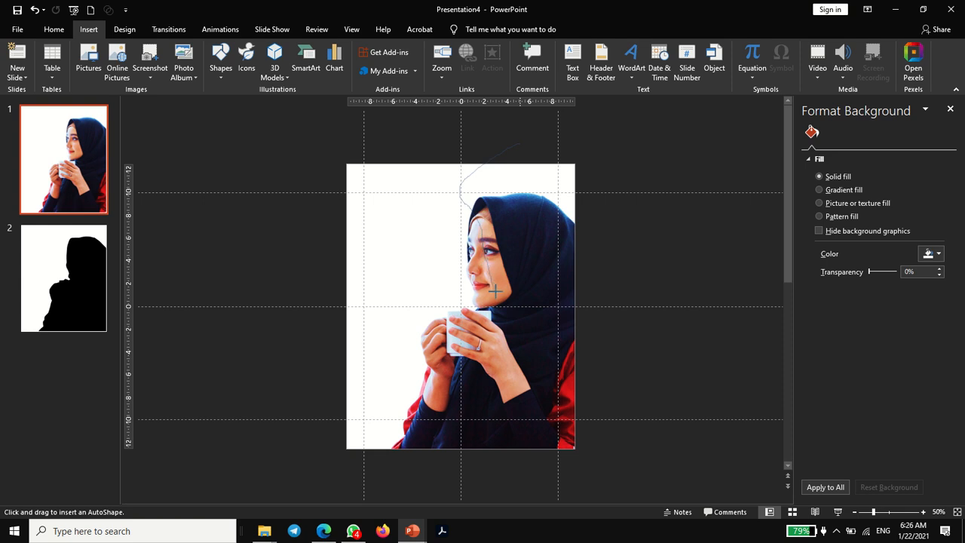
pyautogui.moveTo(490, 292)
pyautogui.mouseDown()
pyautogui.moveTo(424, 299)
pyautogui.moveTo(404, 320)
pyautogui.moveTo(372, 439)
pyautogui.moveTo(381, 480)
pyautogui.moveTo(627, 504)
pyautogui.moveTo(688, 292)
pyautogui.moveTo(636, 194)
pyautogui.moveTo(564, 154)
pyautogui.moveTo(519, 144)
pyautogui.mouseUp()
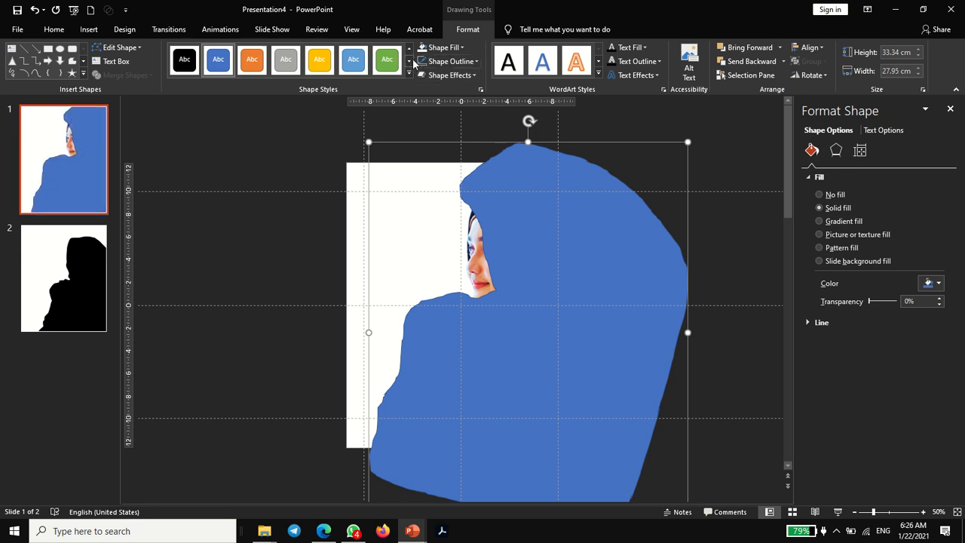
# Step: Apply the 50 pt Soft Edges variation to the blue freeform shape
pyautogui.click(450, 75)
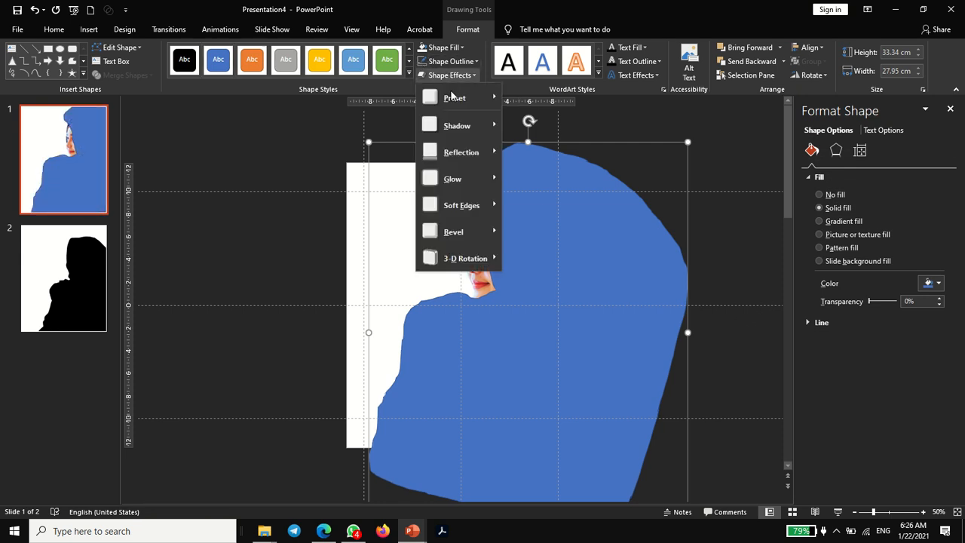
pyautogui.moveTo(462, 206)
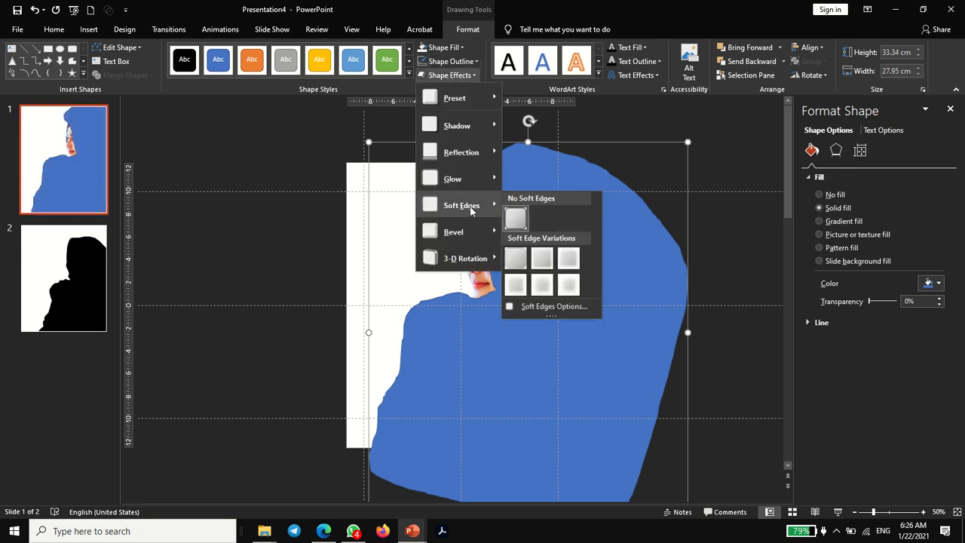
pyautogui.click(569, 284)
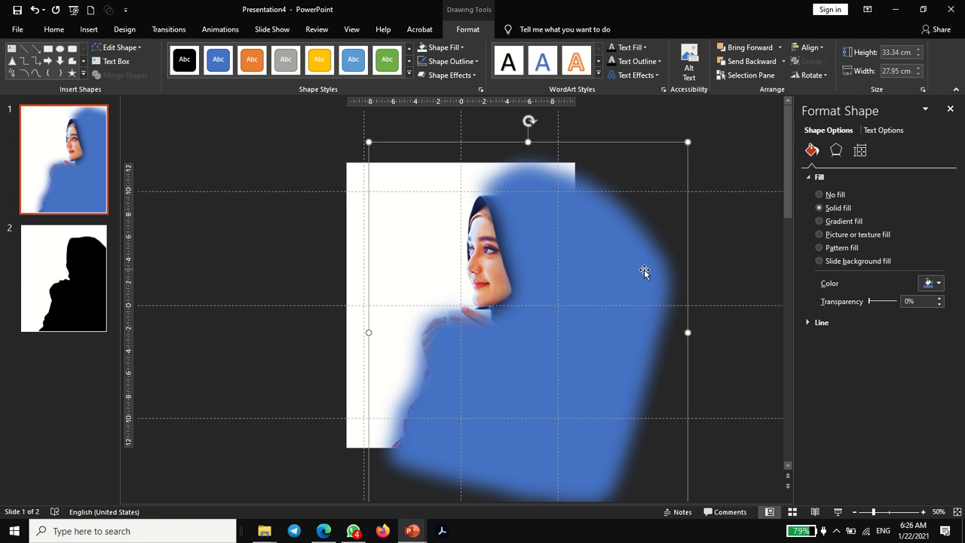
# Step: Nudge the soft-edged freeform shape left and slightly up so it sits closer to the woman's face and hands
pyautogui.press('Left')
pyautogui.press('Left')
pyautogui.press('Left')
pyautogui.press('Left')
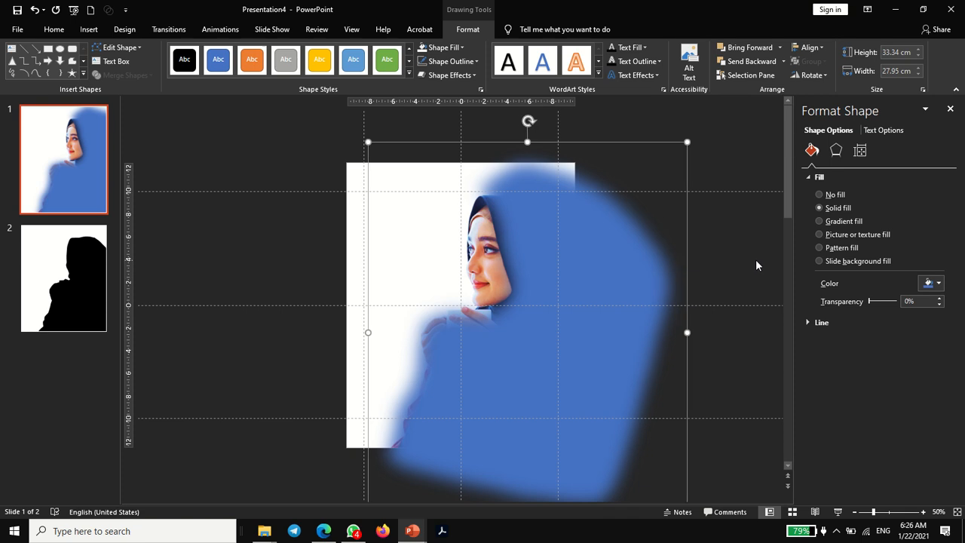
pyautogui.press('Left')
pyautogui.press('Left')
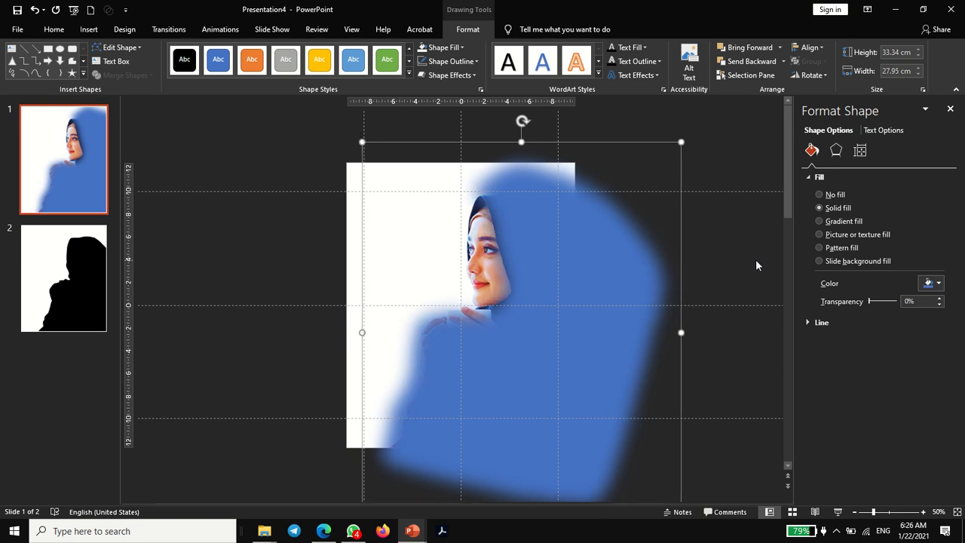
pyautogui.press('Up')
pyautogui.press('Up')
pyautogui.press('Up')
pyautogui.press('Up')
pyautogui.press('Up')
pyautogui.press('Up')
pyautogui.press('Left')
pyautogui.press('Left')
pyautogui.press('Left')
pyautogui.press('Left')
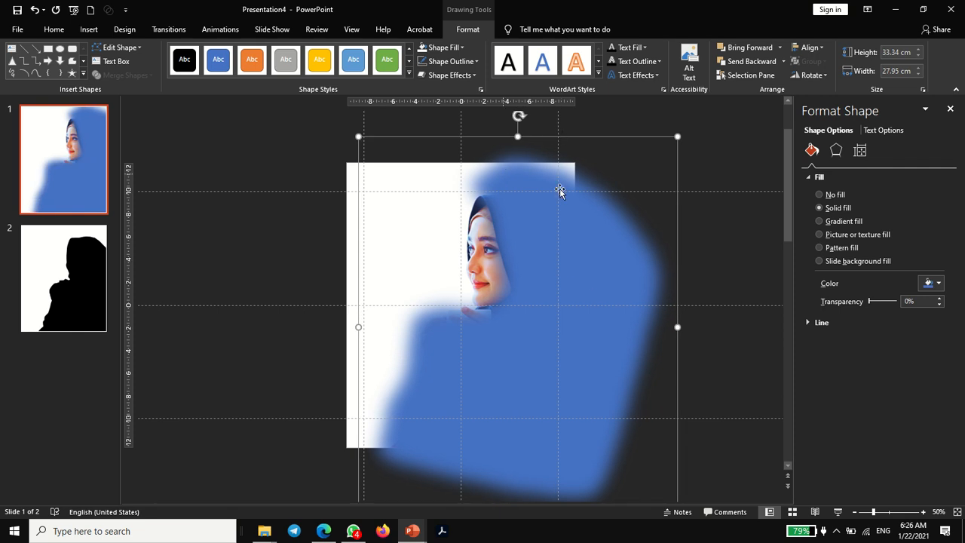
# Step: Set the soft edges size of the freeform shape to 75 pt
pyautogui.click(450, 75)
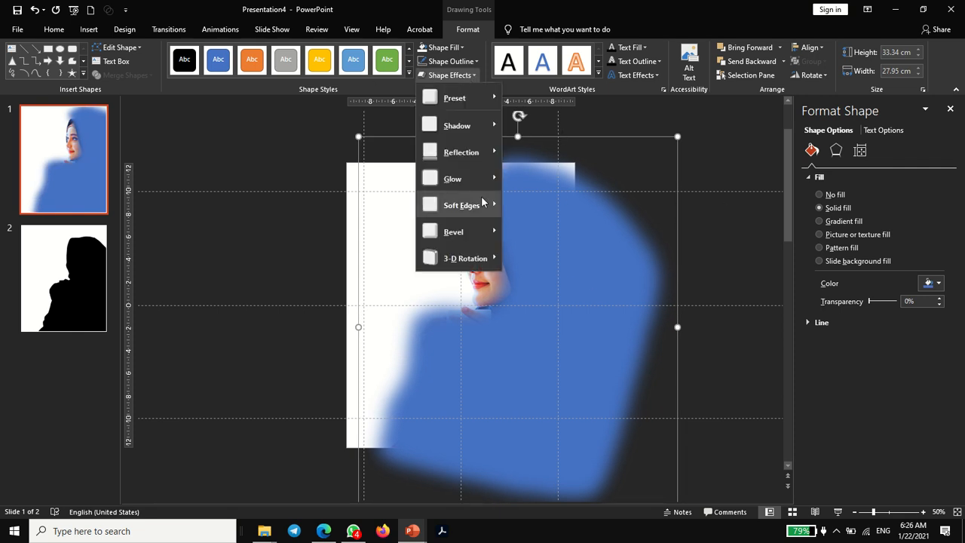
pyautogui.moveTo(483, 204)
pyautogui.click(743, 236)
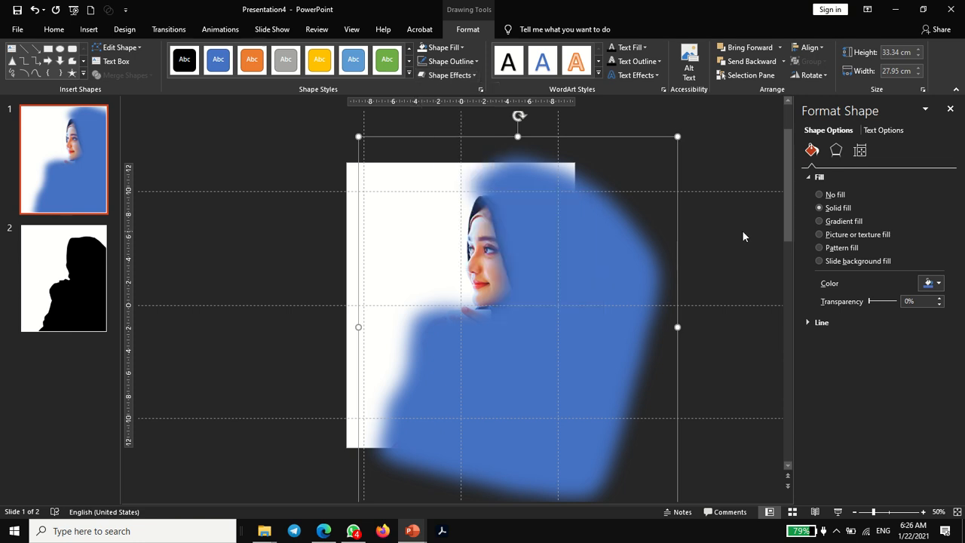
pyautogui.click(835, 150)
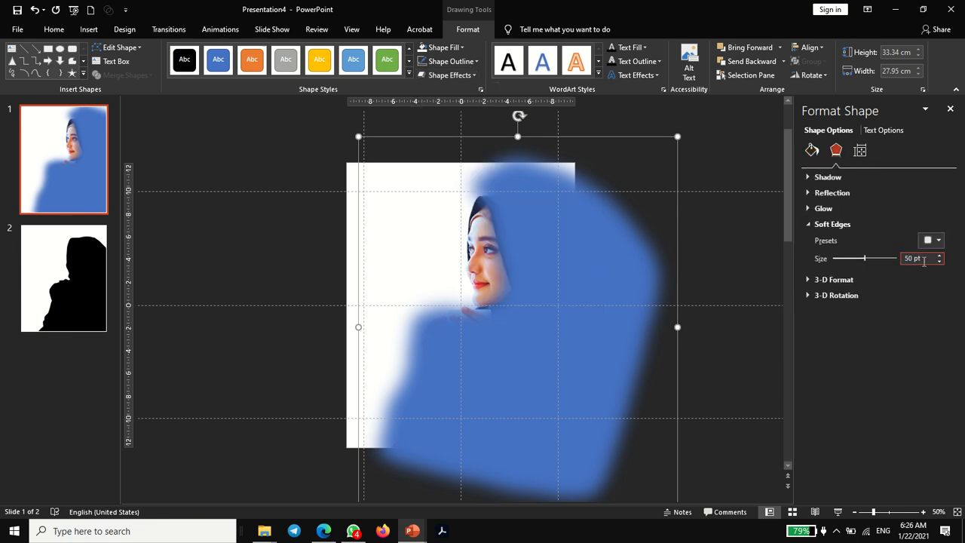
pyautogui.write('75')
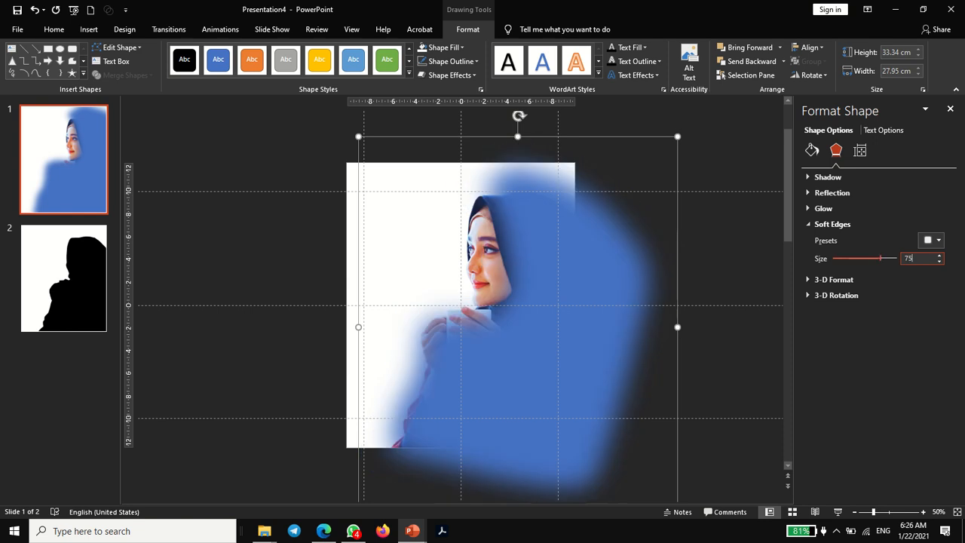
pyautogui.press('Return')
# Step: Nudge the freeform shape further left toward the woman's face and deselect it
pyautogui.press('Left')
pyautogui.press('Left')
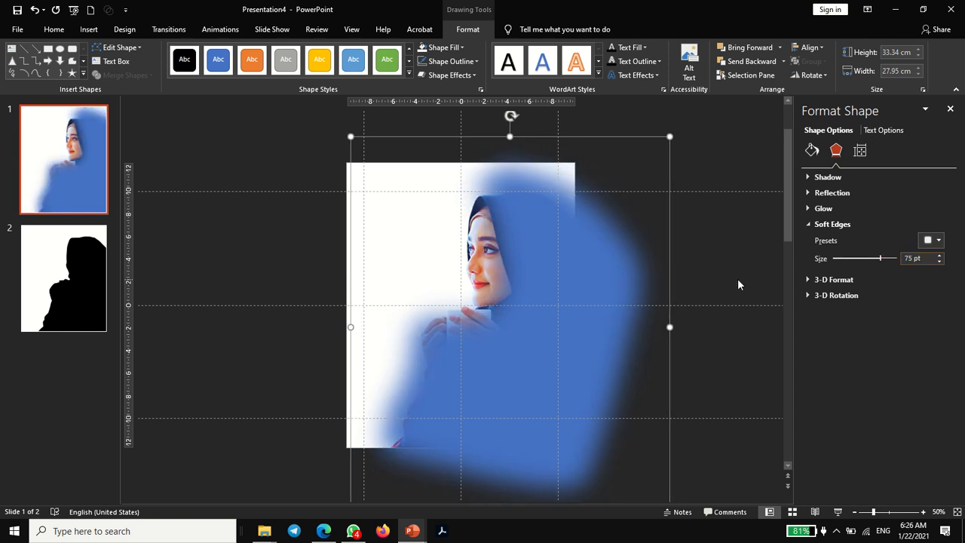
pyautogui.press('Left')
pyautogui.press('Left')
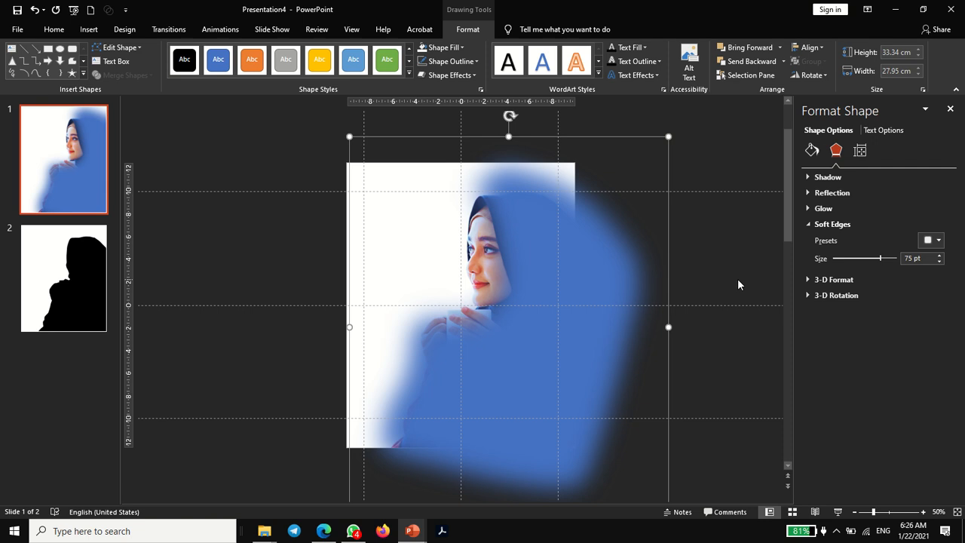
pyautogui.press('Left')
pyautogui.press('Left')
pyautogui.press('Left')
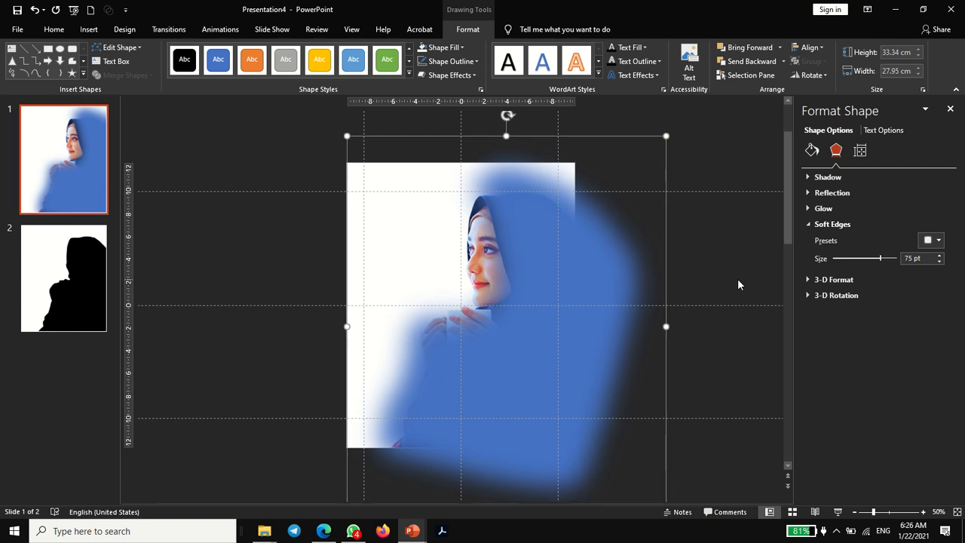
pyautogui.press('Left')
pyautogui.press('Left')
pyautogui.press('Left')
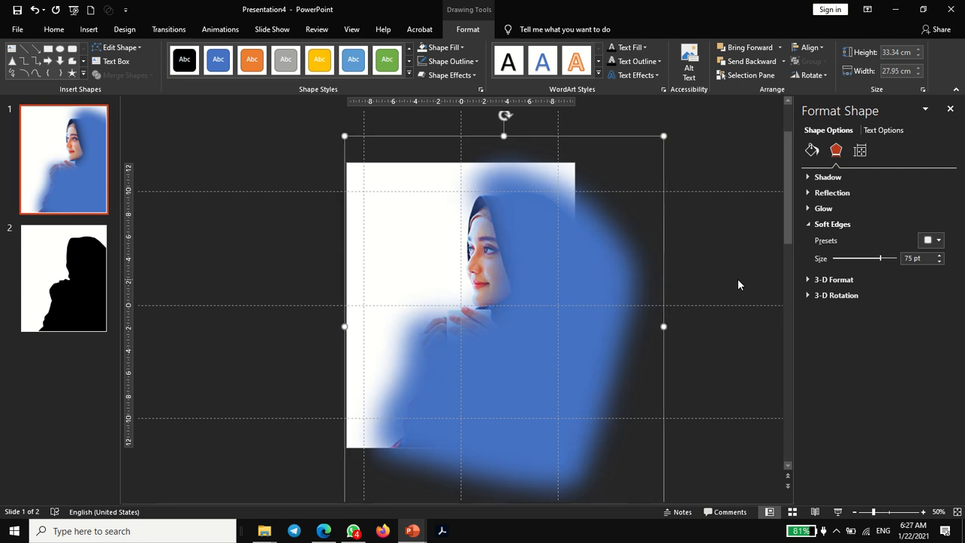
pyautogui.click(737, 284)
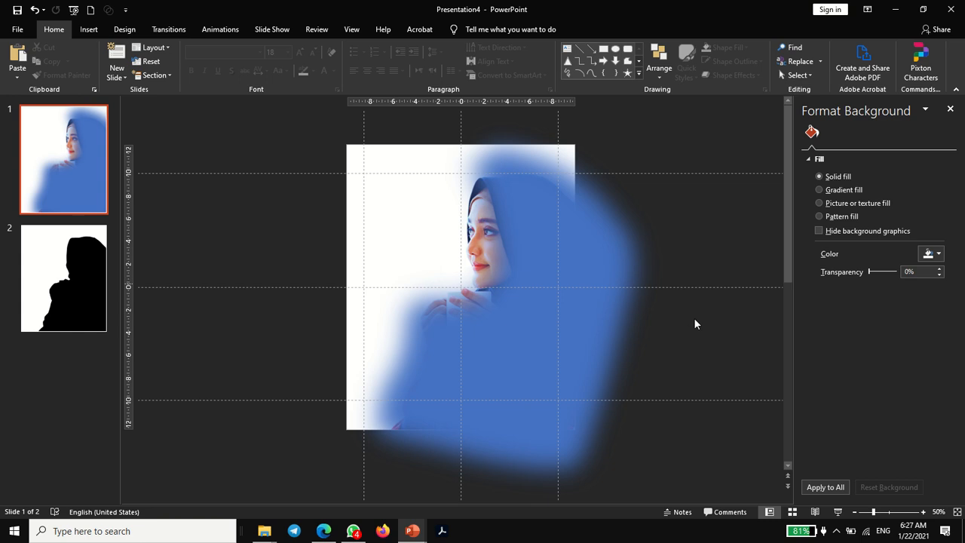
# Step: Bring the green fern photo from Tutorial Quarter Exposure into Presentation4 and paste it on slide 1
pyautogui.moveTo(412, 532)
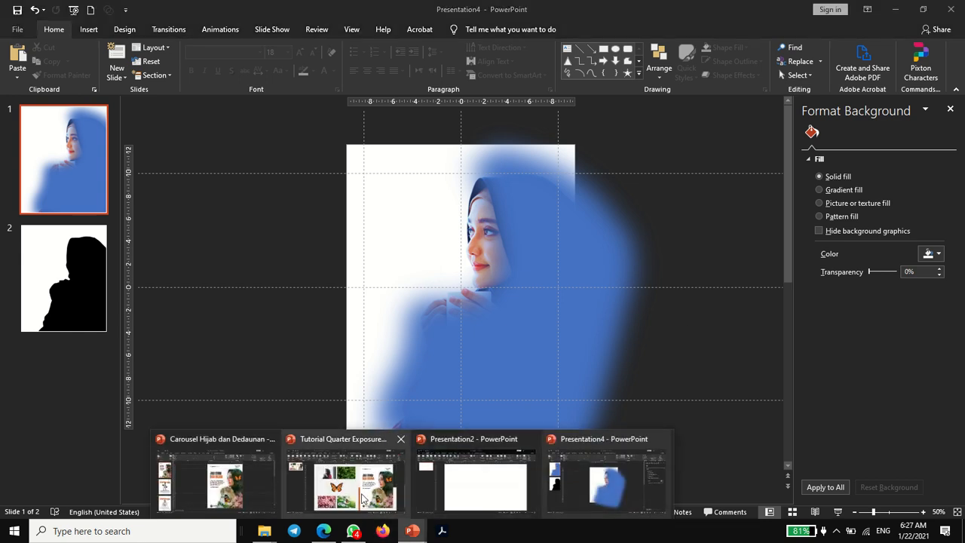
pyautogui.click(219, 482)
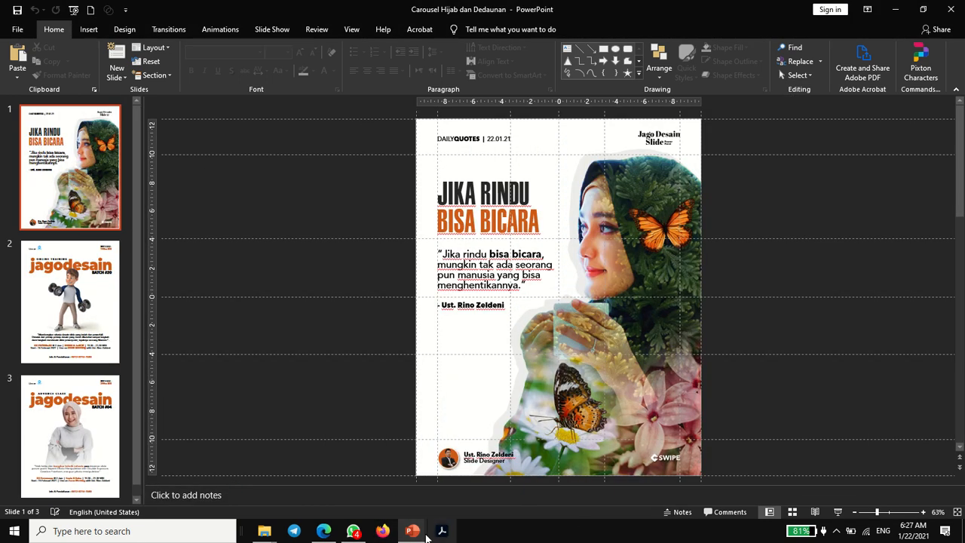
pyautogui.moveTo(412, 530)
pyautogui.click(391, 486)
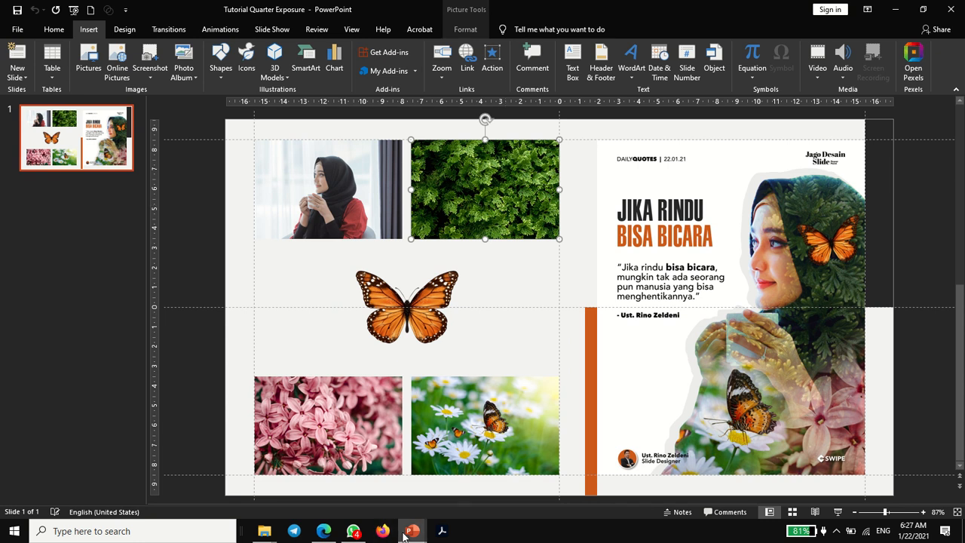
pyautogui.moveTo(416, 530)
pyautogui.click(633, 492)
pyautogui.hotkey('ctrl', 'v')
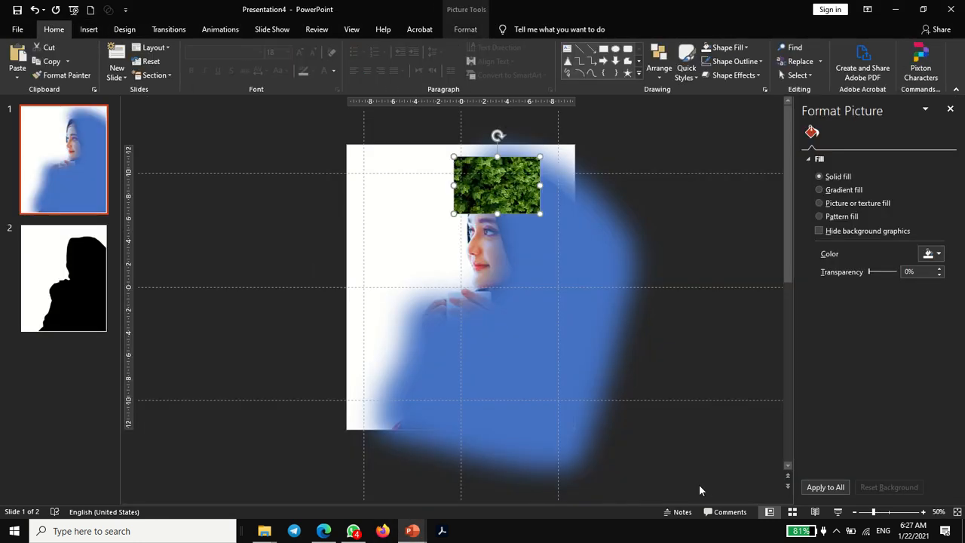
# Step: Enlarge the fern photo to about 38.2 × 25.4 cm, position it across the freeform shape, and send it backward behind that shape
pyautogui.moveTo(538, 214); pyautogui.dragTo(744, 403)
pyautogui.moveTo(741, 320); pyautogui.dragTo(646, 329)
pyautogui.moveTo(730, 414); pyautogui.dragTo(763, 449)
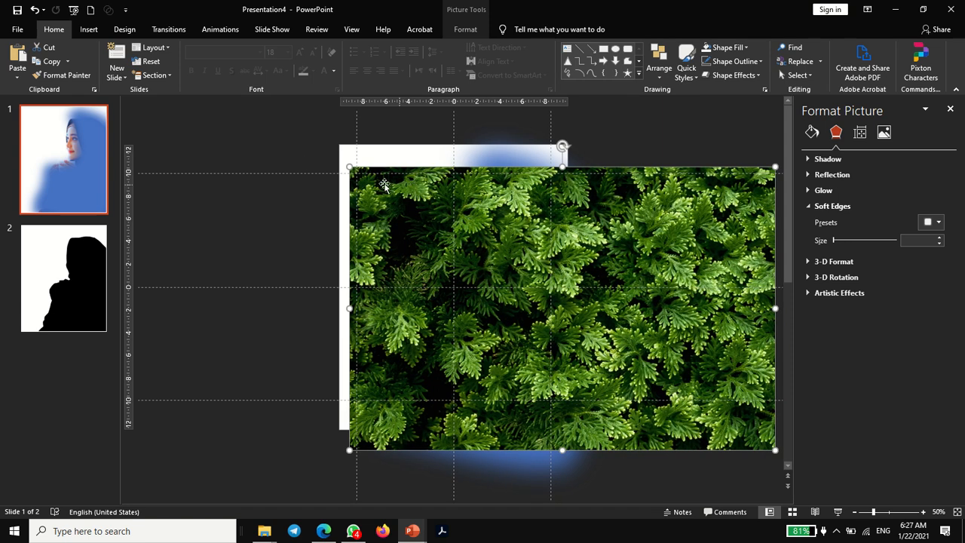
pyautogui.moveTo(350, 167); pyautogui.dragTo(346, 157)
pyautogui.click(465, 30)
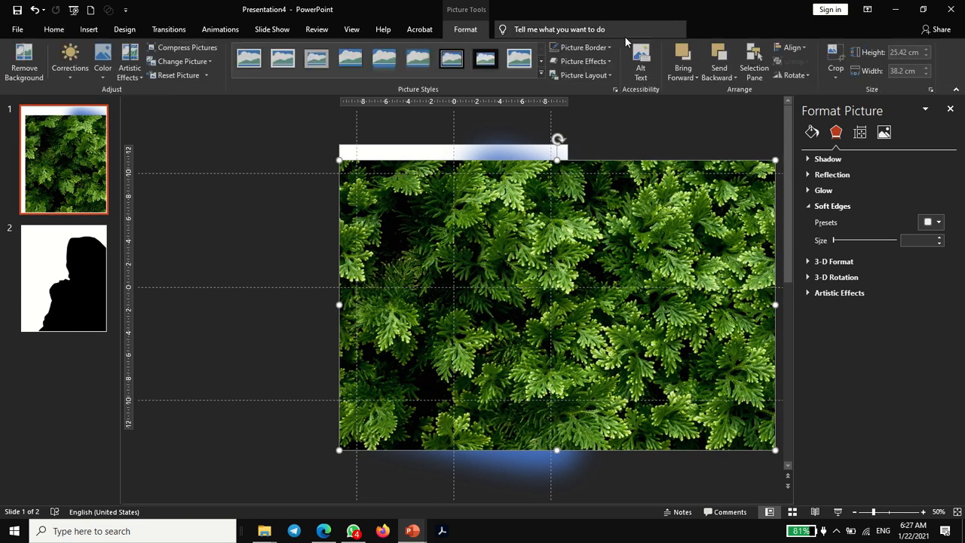
pyautogui.click(720, 53)
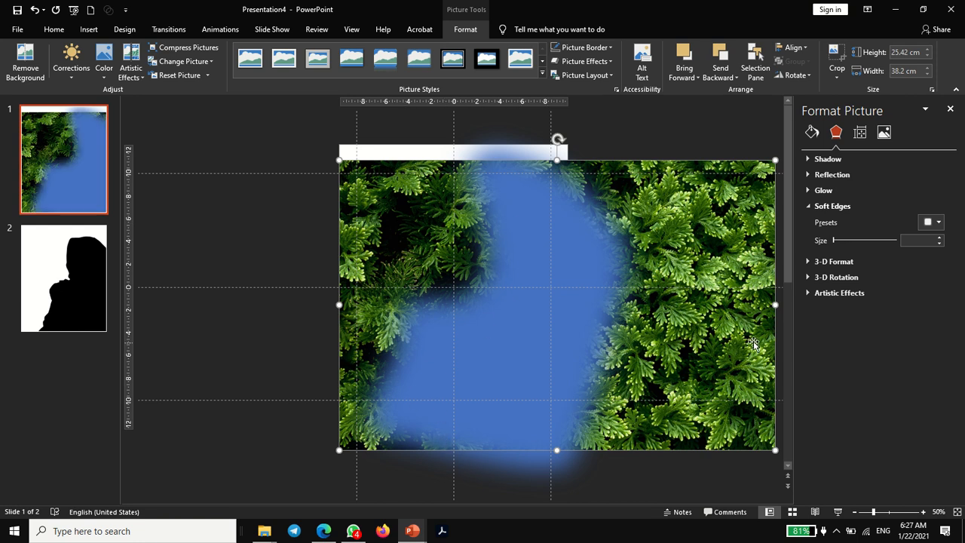
# Step: Shift the fern photo slightly left and up, enlarge it to about 40 × 26.6 cm, and copy it
pyautogui.moveTo(754, 342)
pyautogui.mouseDown()
pyautogui.moveTo(733, 344)
pyautogui.moveTo(741, 340)
pyautogui.mouseUp()
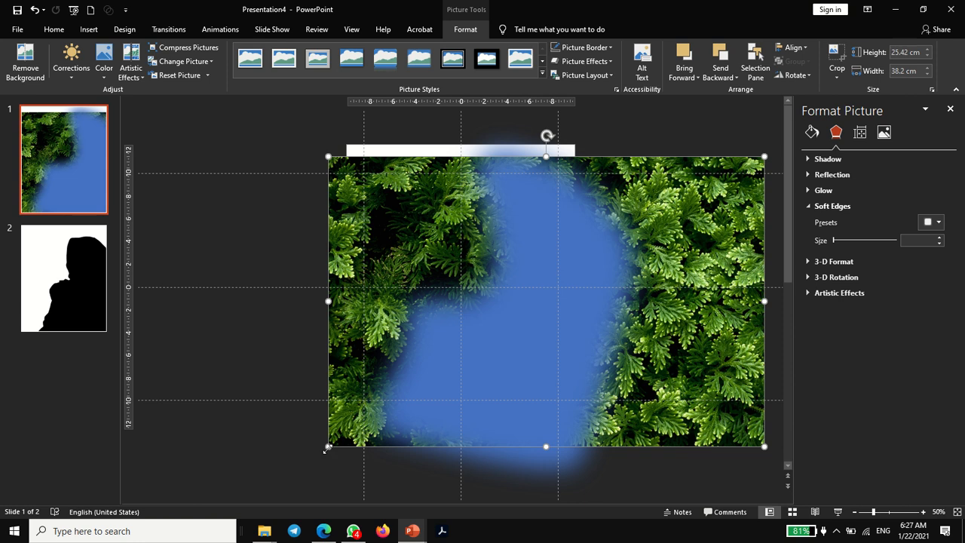
pyautogui.moveTo(328, 448); pyautogui.dragTo(307, 460)
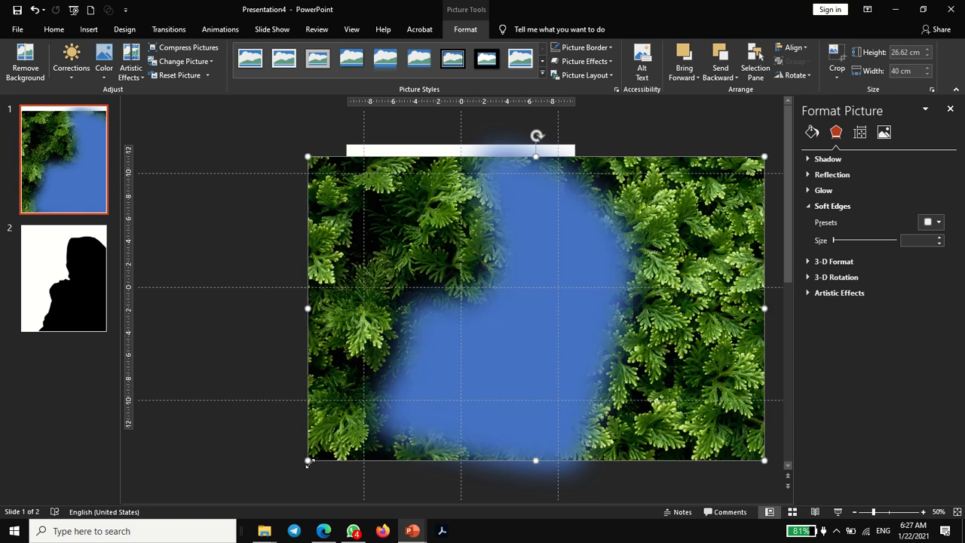
pyautogui.rightClick(310, 177)
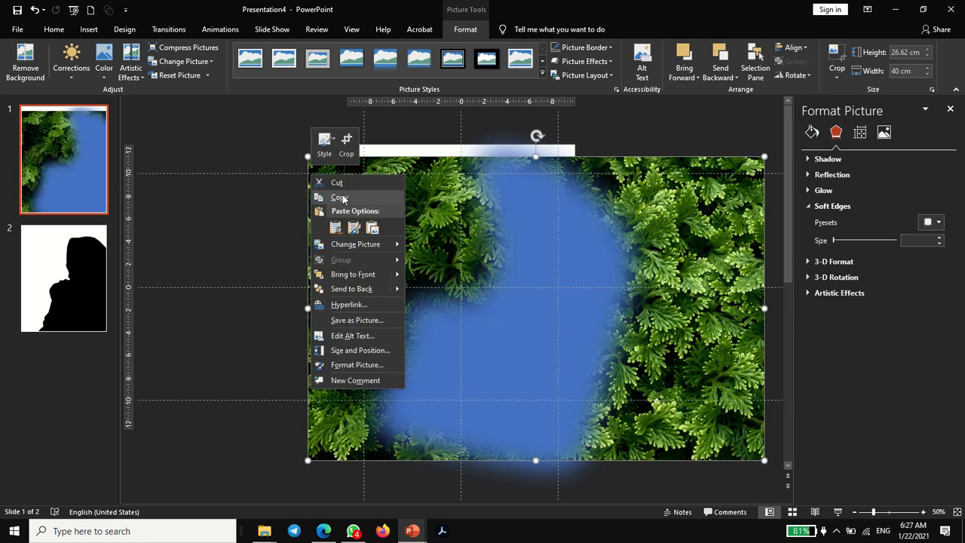
pyautogui.click(339, 197)
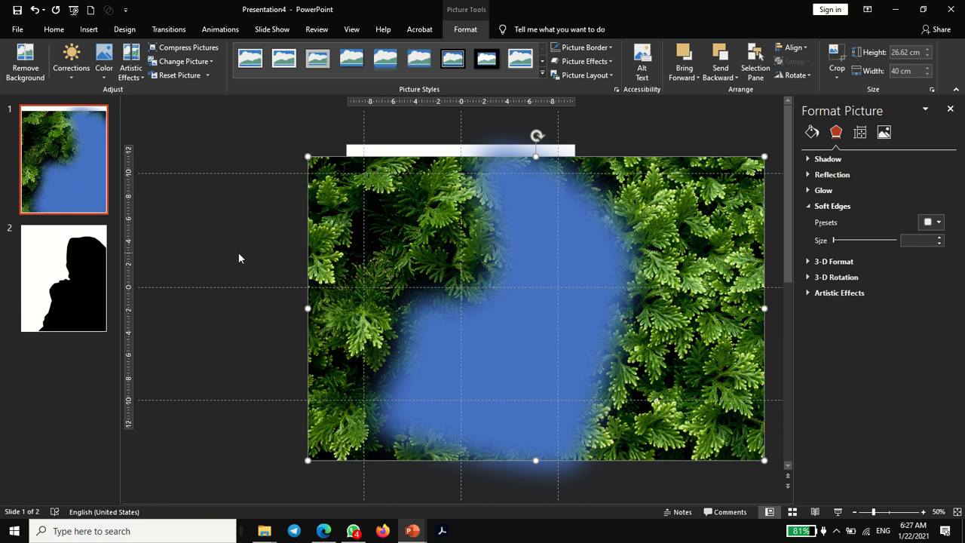
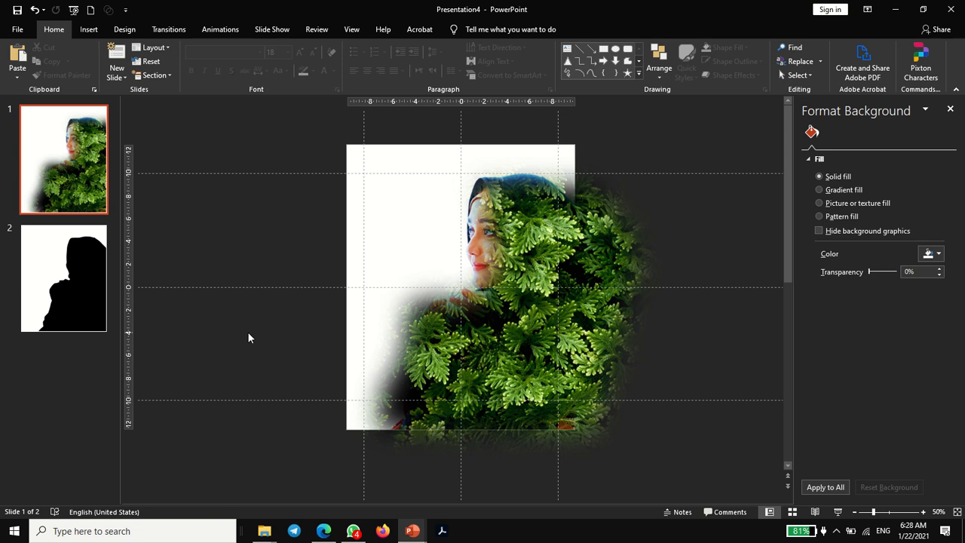
# Step: Set the picture fill transparency of the fern-filled freeform shape to 35%
pyautogui.click(607, 239)
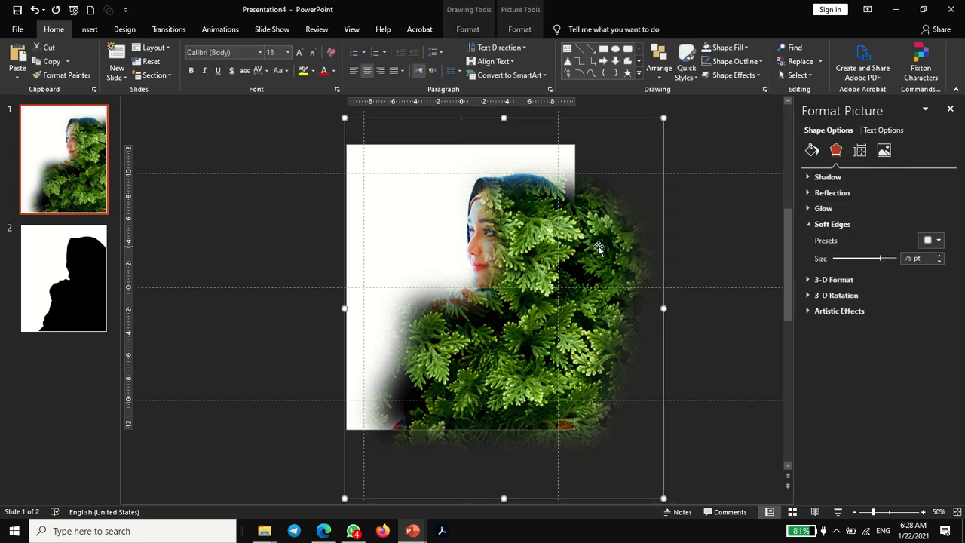
pyautogui.click(812, 150)
pyautogui.moveTo(918, 337); pyautogui.dragTo(890, 340)
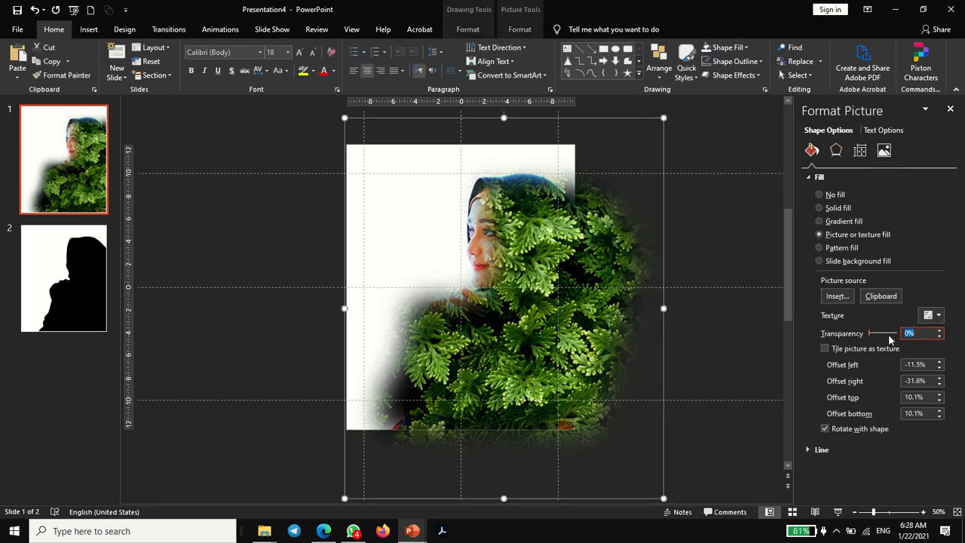
pyautogui.write('35')
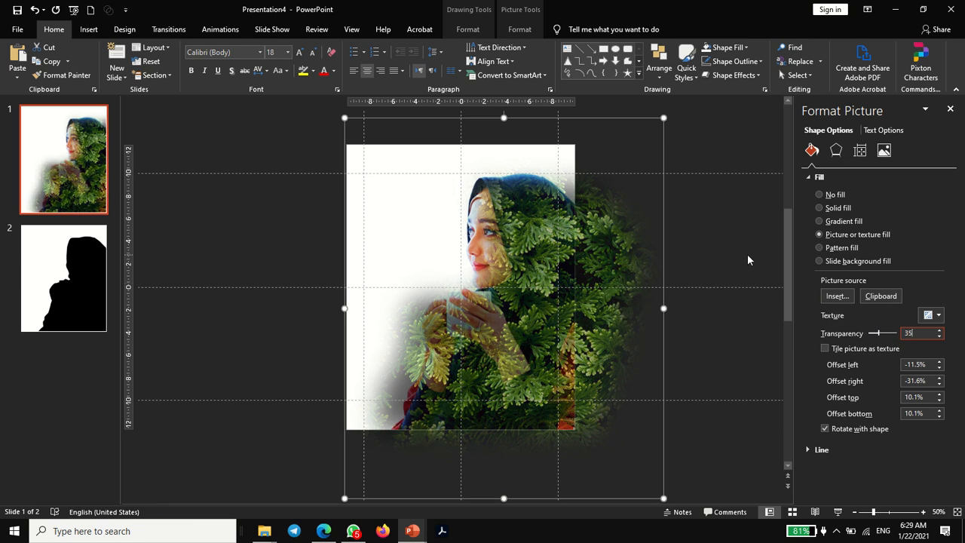
# Step: Nudge the fern-filled shape slightly right and up over the woman's portrait and deselect it
pyautogui.click(614, 281)
pyautogui.press('Right')
pyautogui.press('Right')
pyautogui.press('Right')
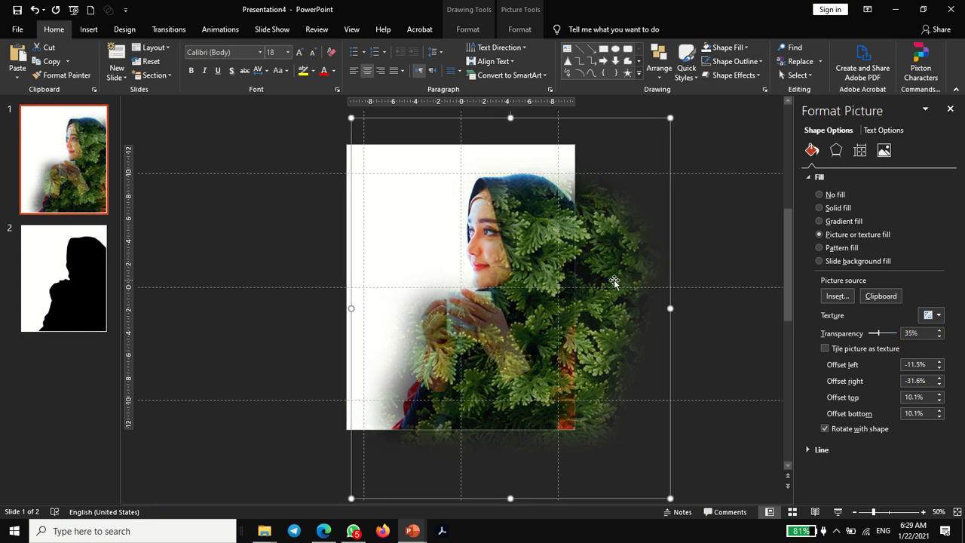
pyautogui.press('Right')
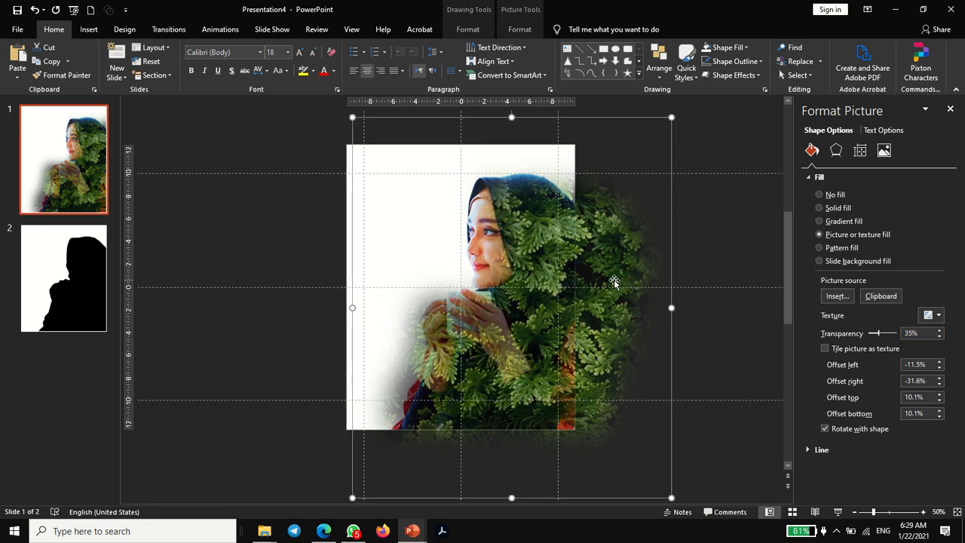
pyautogui.press('Up')
pyautogui.press('Up')
pyautogui.press('Up')
pyautogui.press('Up')
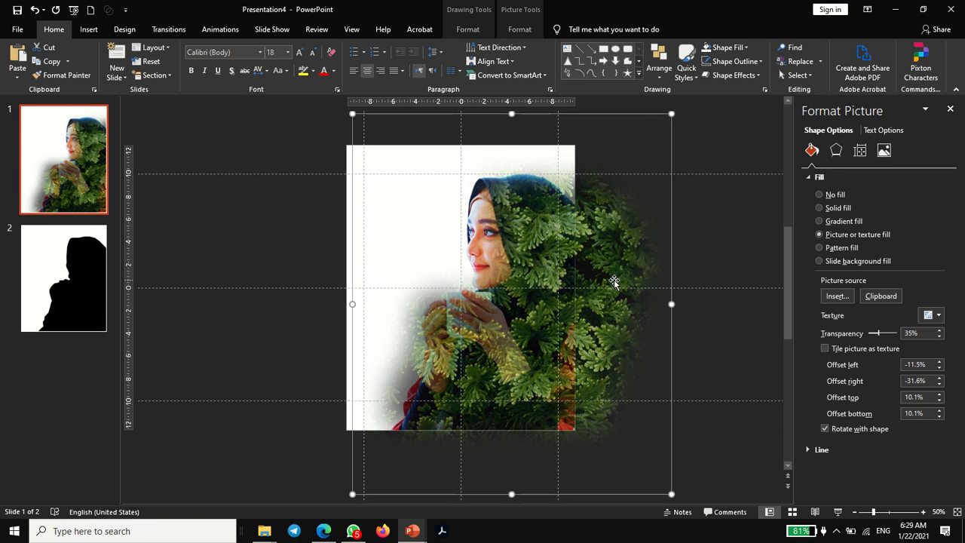
pyautogui.press('Left')
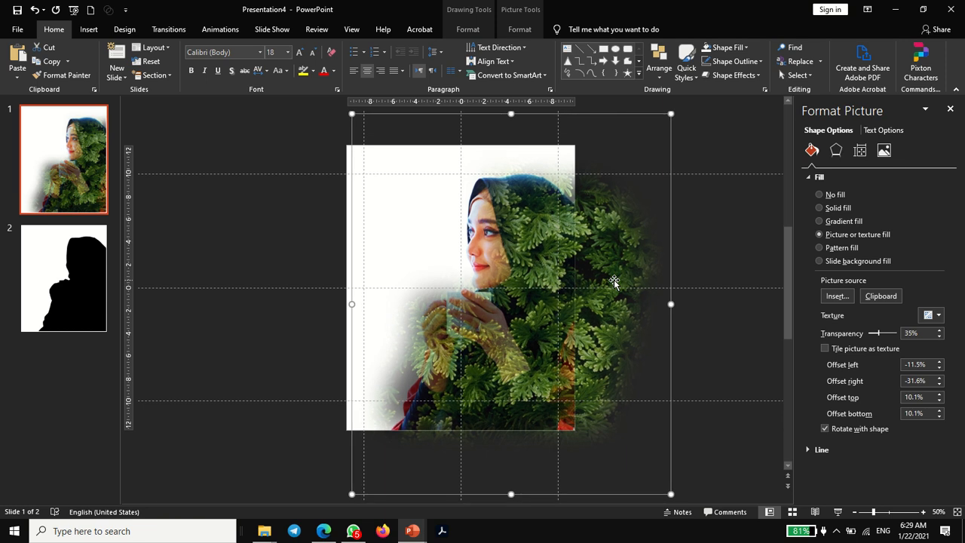
pyautogui.press('Down')
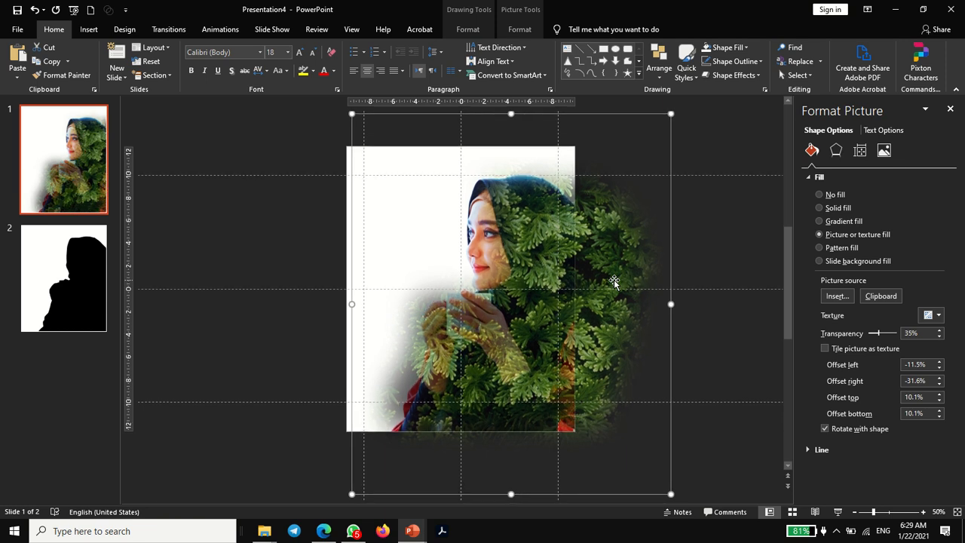
pyautogui.press('Left')
pyautogui.press('Right')
pyautogui.click(709, 226)
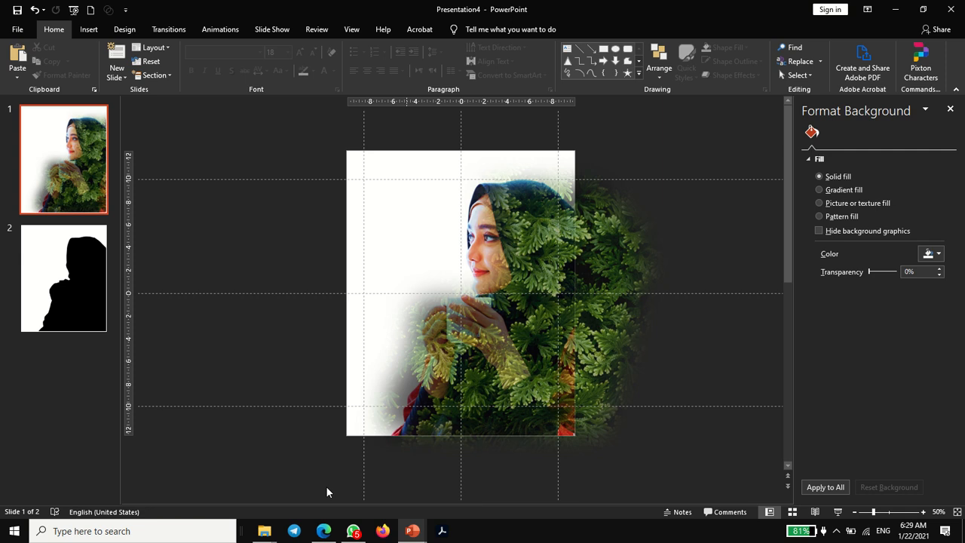
# Step: Draw a rounded freehand outline about 20 × 22.9 cm over the lower-right part of the portrait, extending beyond the slide
pyautogui.click(88, 29)
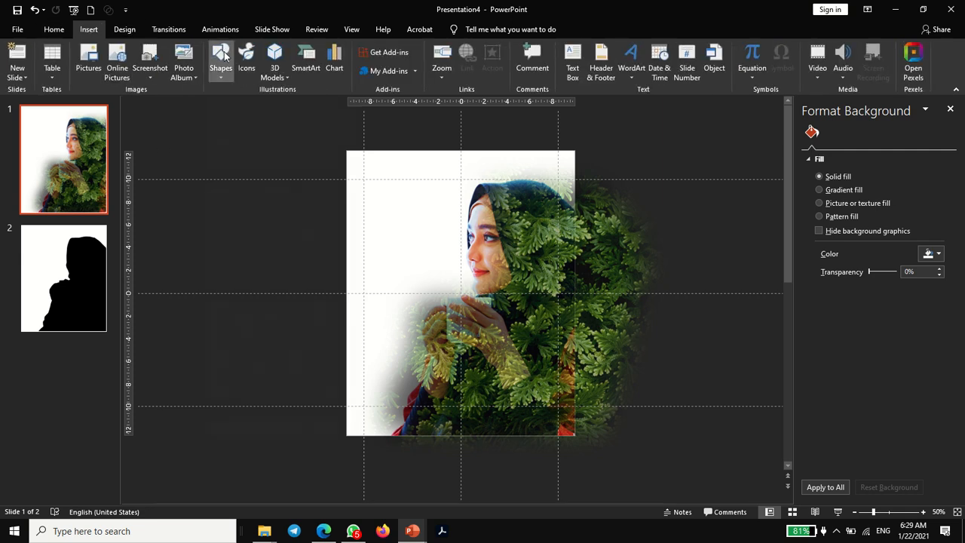
pyautogui.click(222, 56)
pyautogui.click(336, 140)
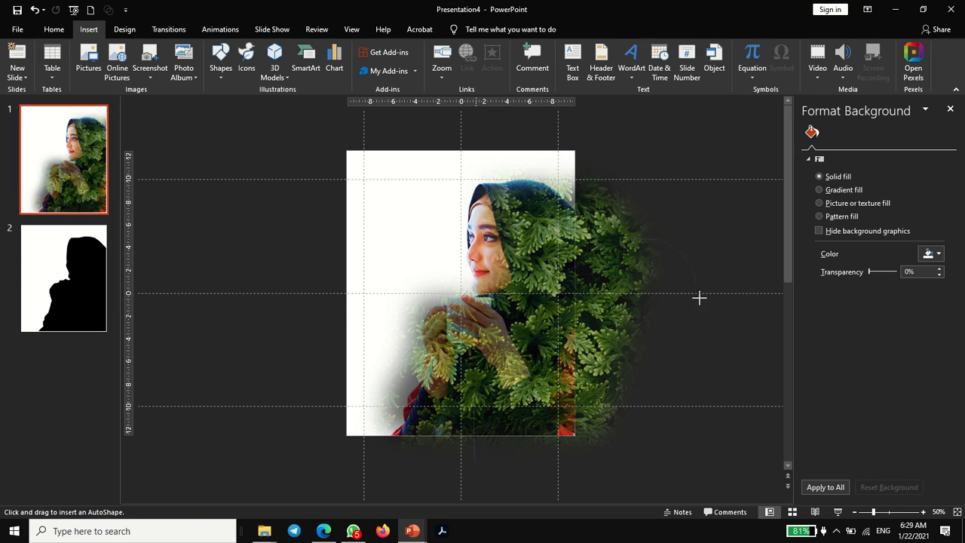
pyautogui.moveTo(694, 407)
pyautogui.mouseDown()
pyautogui.moveTo(686, 467)
pyautogui.moveTo(571, 499)
pyautogui.mouseUp()
pyautogui.moveTo(477, 462); pyautogui.dragTo(473, 463)
pyautogui.moveTo(477, 462); pyautogui.dragTo(485, 462)
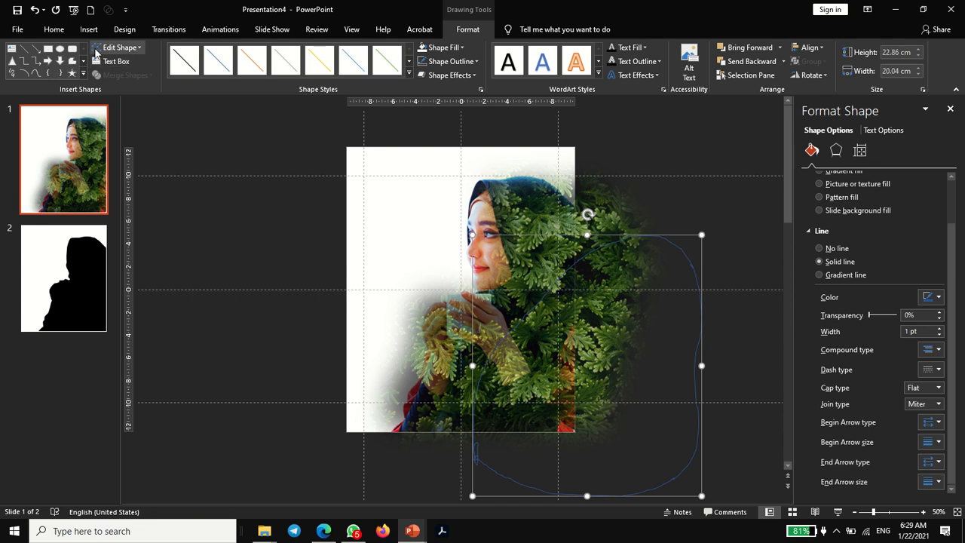
# Step: Edit the points of the new freehand outline to close its path, and leave point editing
pyautogui.click(96, 51)
pyautogui.click(121, 78)
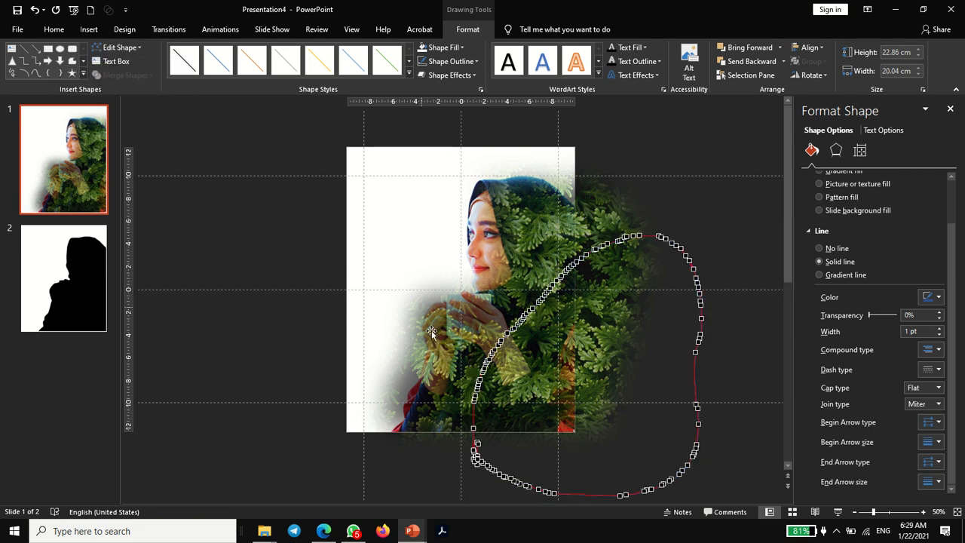
pyautogui.rightClick(474, 427)
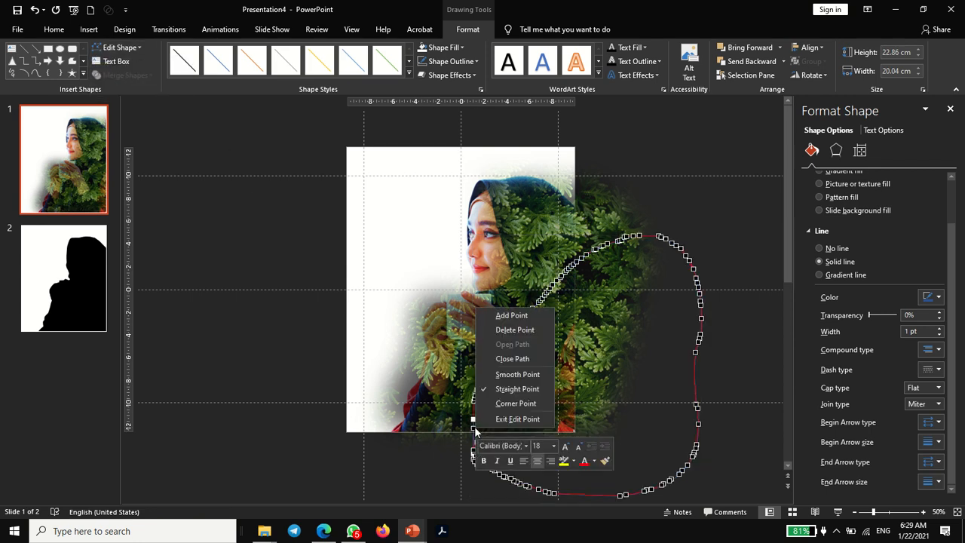
pyautogui.click(513, 359)
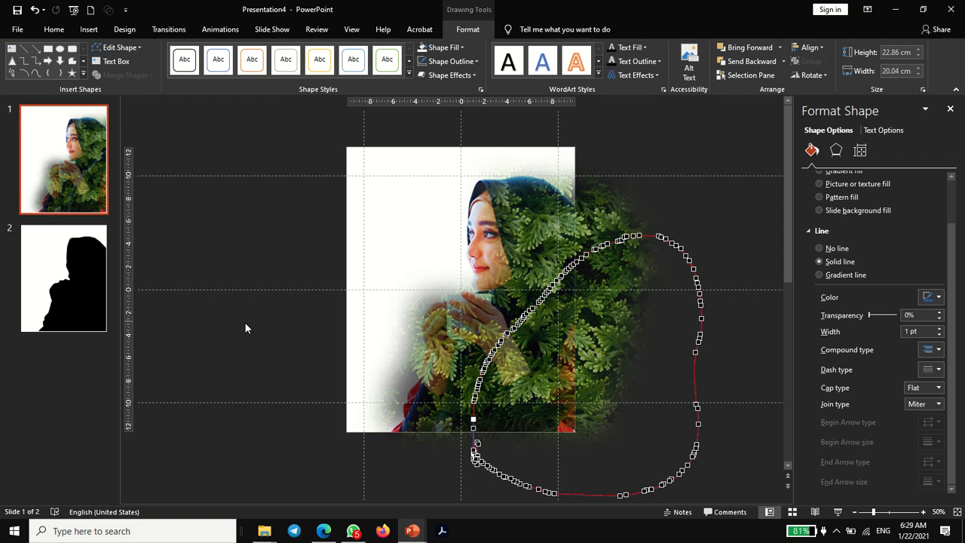
pyautogui.click(245, 324)
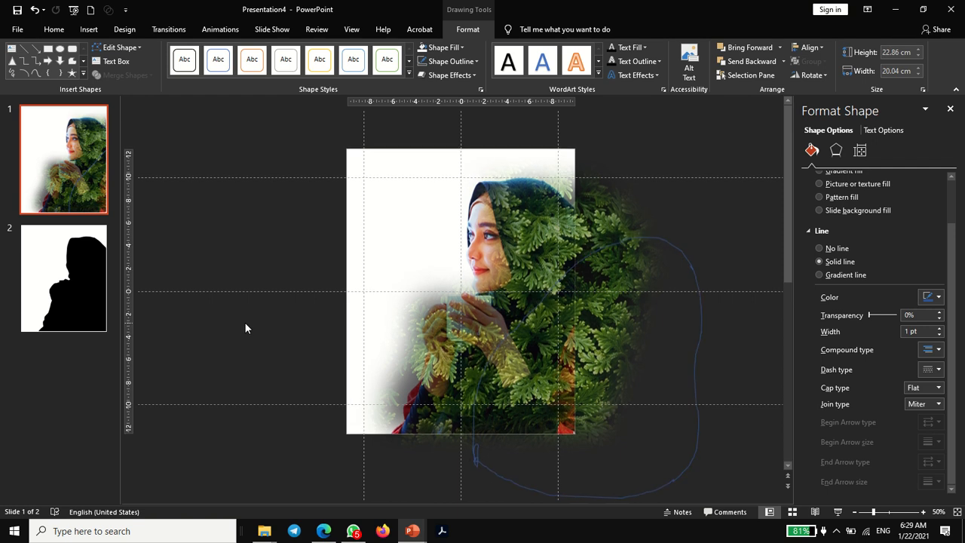
# Step: Fill the closed freeform shape with white, remove its outline, and apply the 50 pt soft edges preset
pyautogui.doubleClick(697, 356)
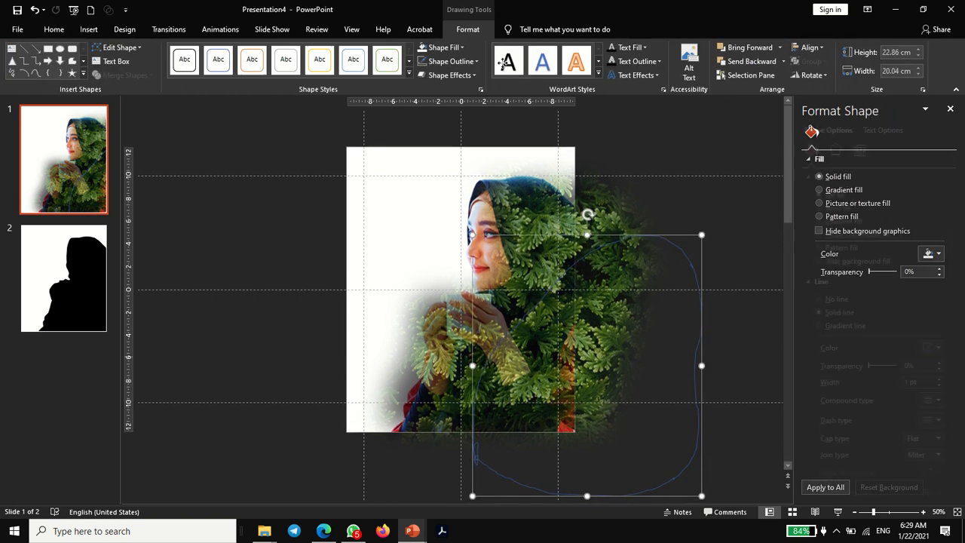
pyautogui.click(424, 47)
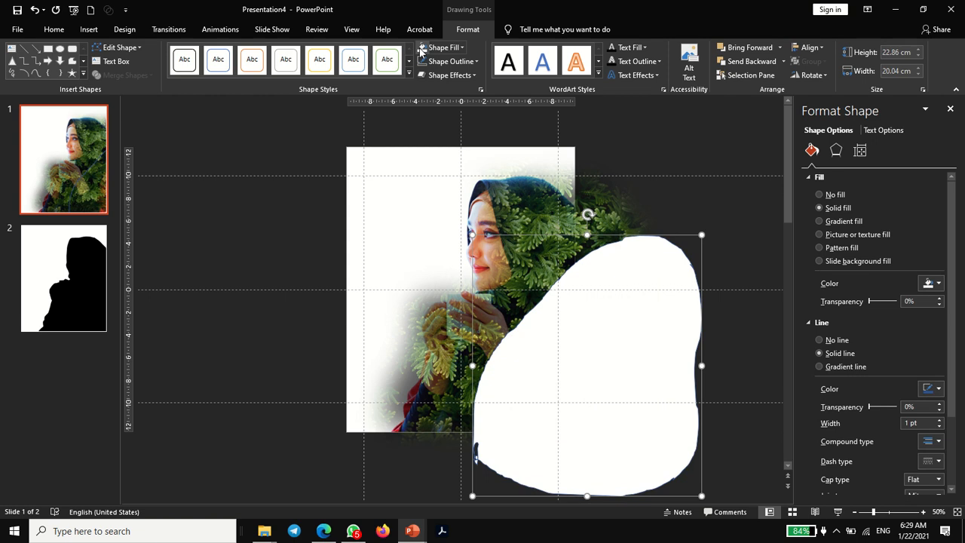
pyautogui.click(433, 61)
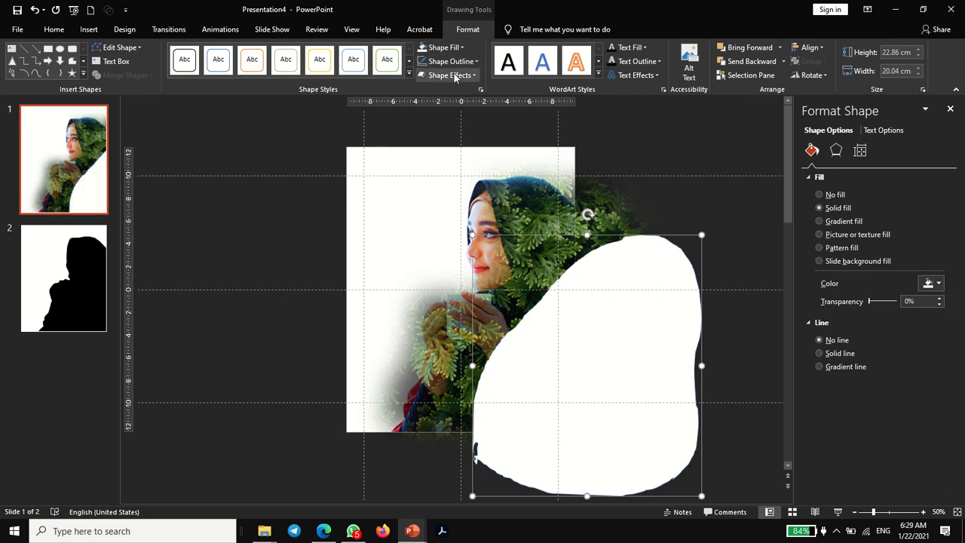
pyautogui.click(455, 75)
pyautogui.moveTo(462, 205)
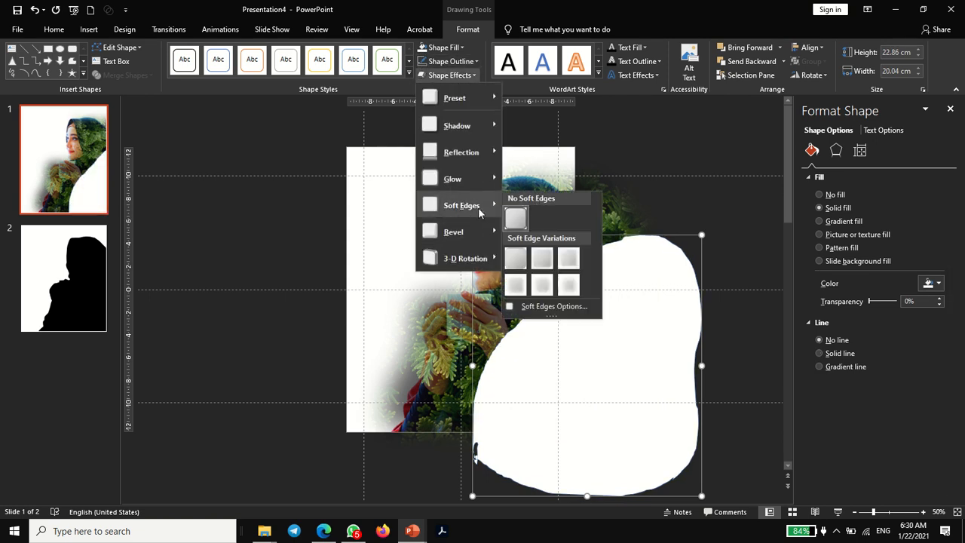
pyautogui.click(569, 285)
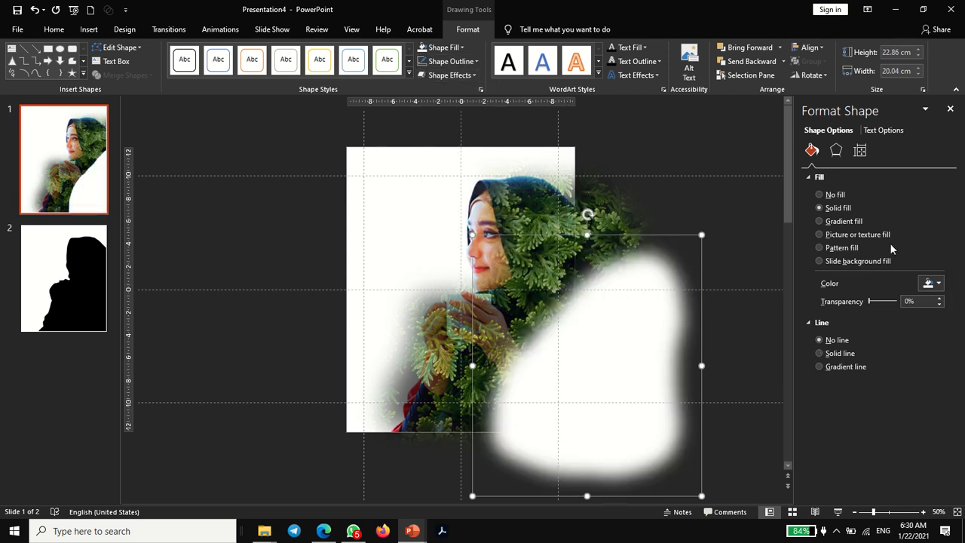
# Step: Set the white shape's soft edges size to 75 pt and move the shape slightly left over the portrait
pyautogui.click(835, 150)
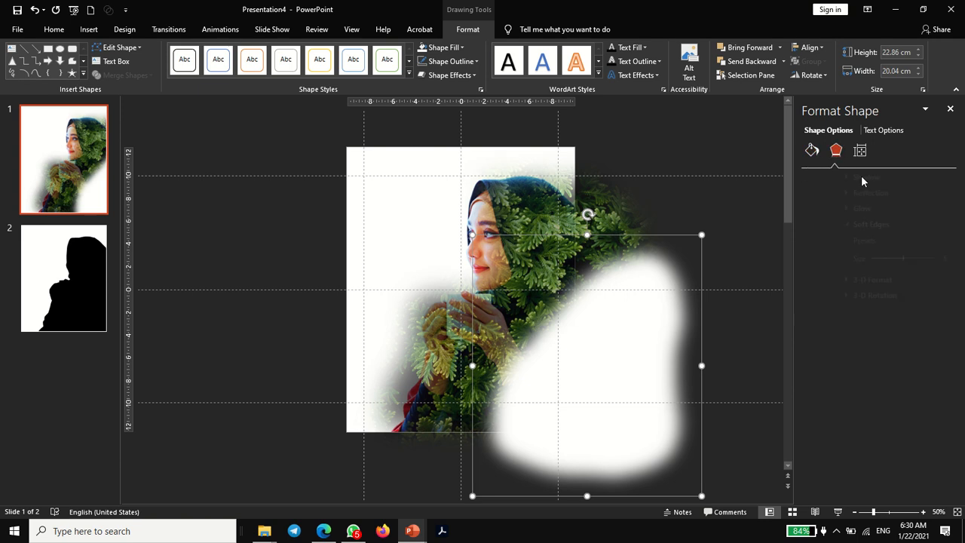
pyautogui.moveTo(913, 262); pyautogui.dragTo(895, 262)
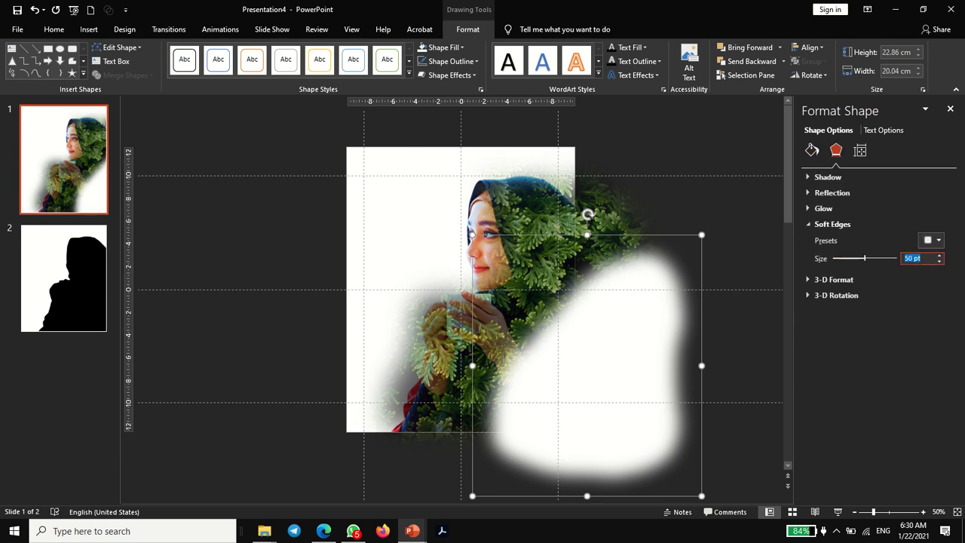
pyautogui.write('75')
pyautogui.click(641, 336)
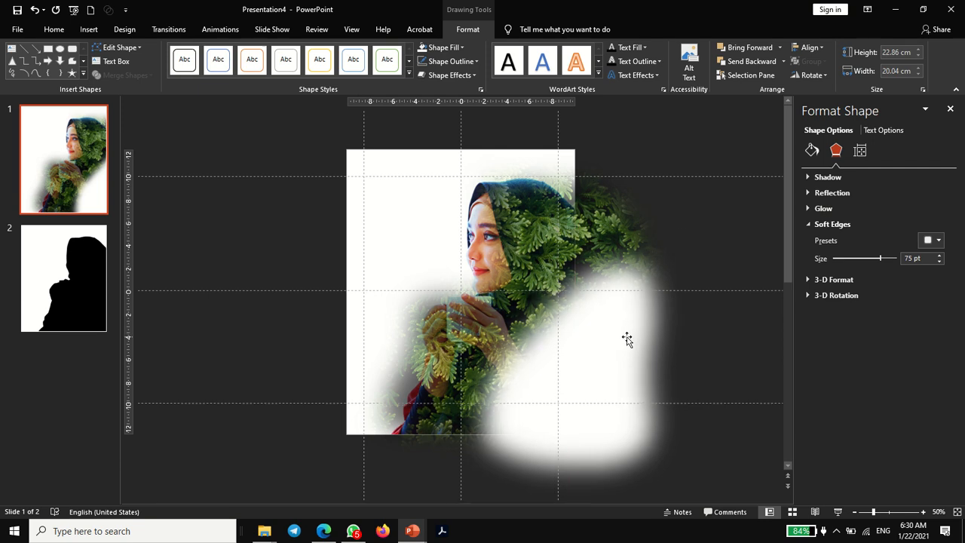
pyautogui.click(628, 340)
# Step: Set the white shape's soft edges size to 85 pt, shift it slightly further left and up, and deselect it
pyautogui.click(923, 259)
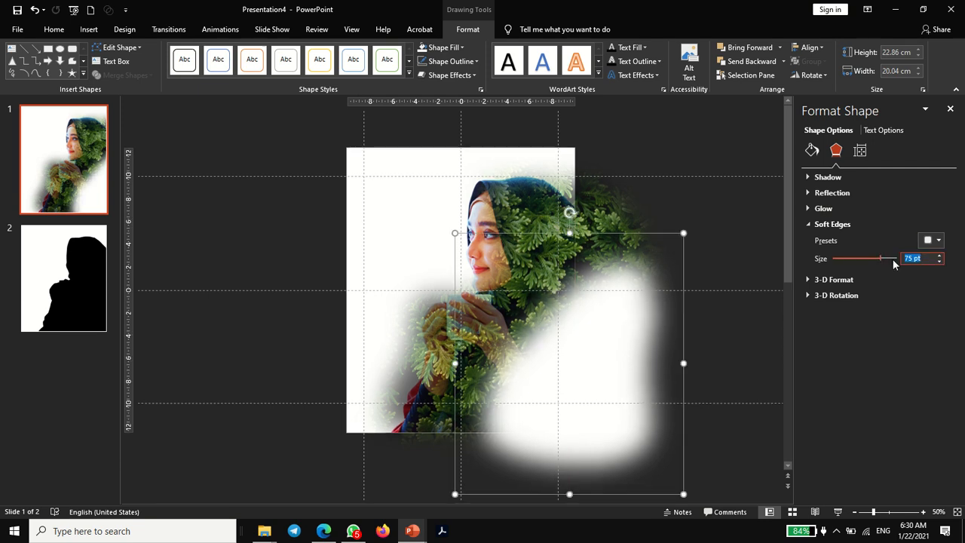
pyautogui.write('85')
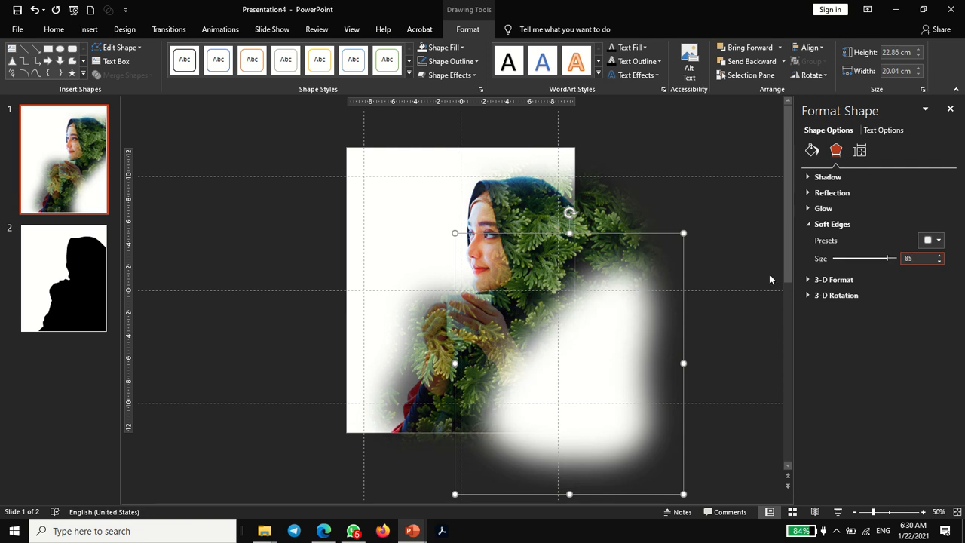
pyautogui.press('Return')
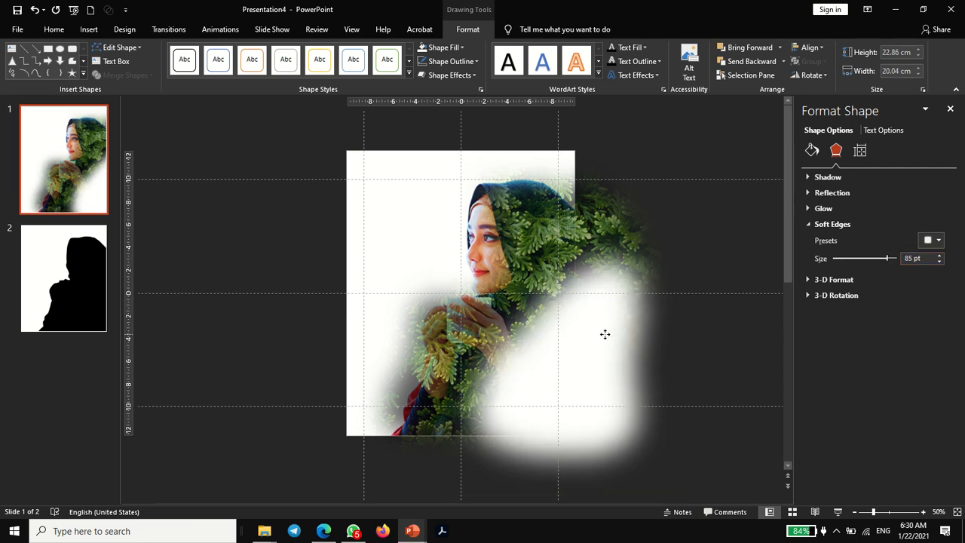
pyautogui.click(605, 334)
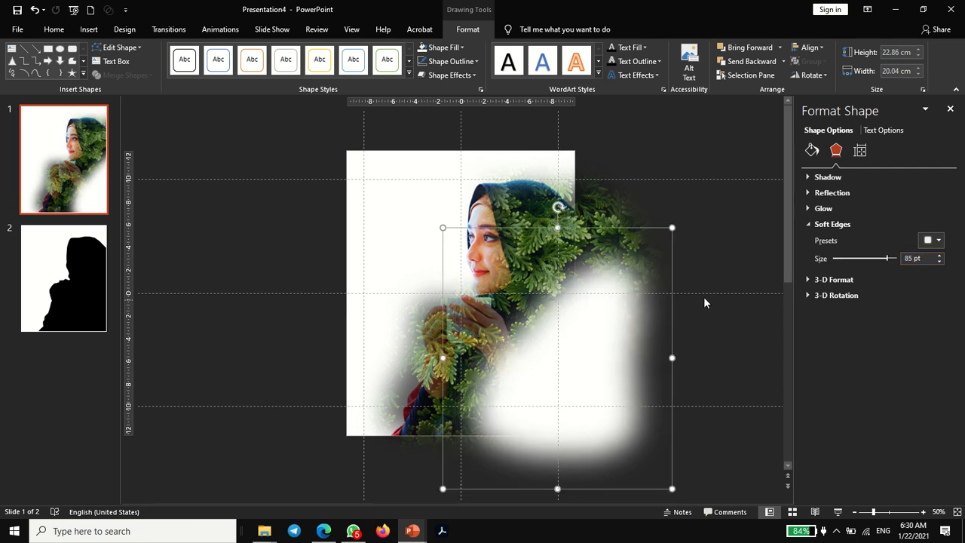
pyautogui.click(740, 254)
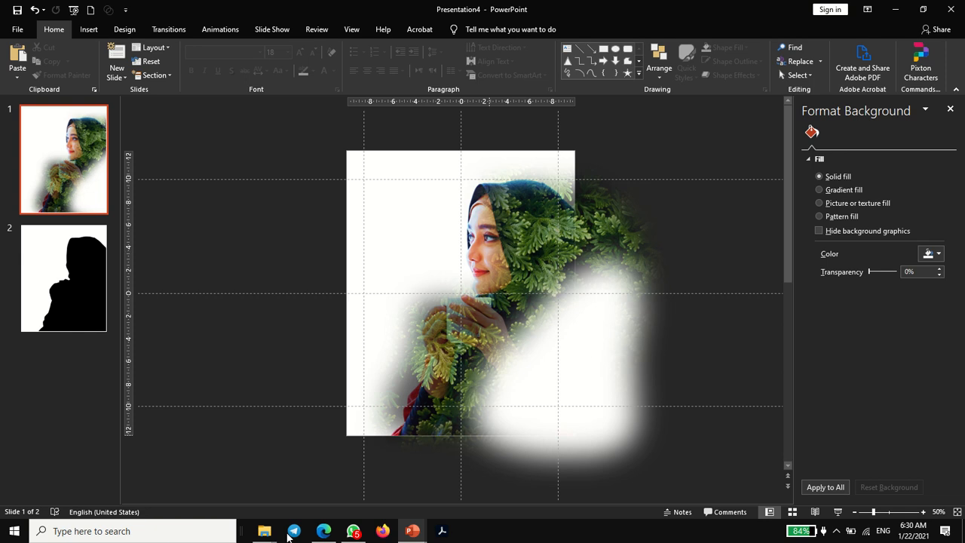
# Step: Copy the pink flower picture from the Tutorial Quarter Exposure presentation and paste it onto the poster slide in Presentation4
pyautogui.click(412, 530)
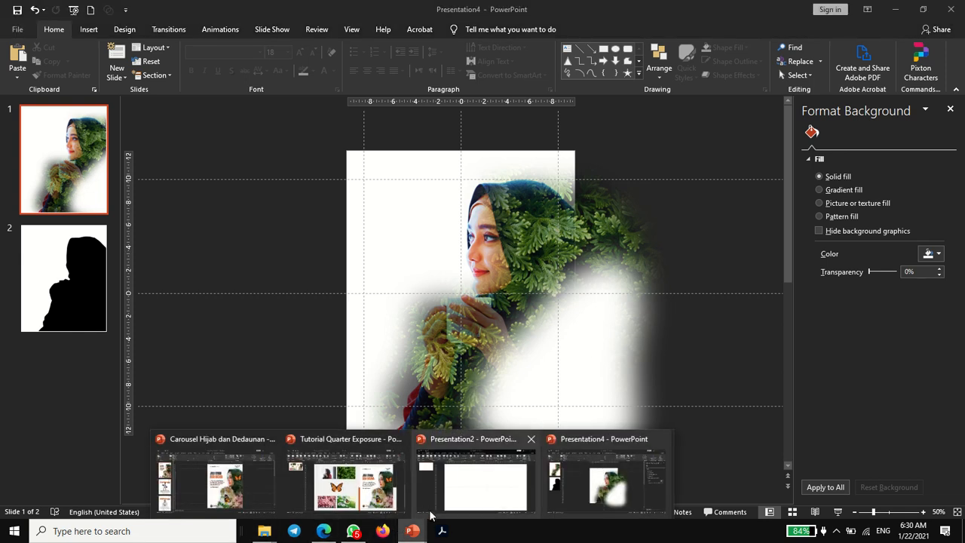
pyautogui.click(379, 505)
pyautogui.click(332, 393)
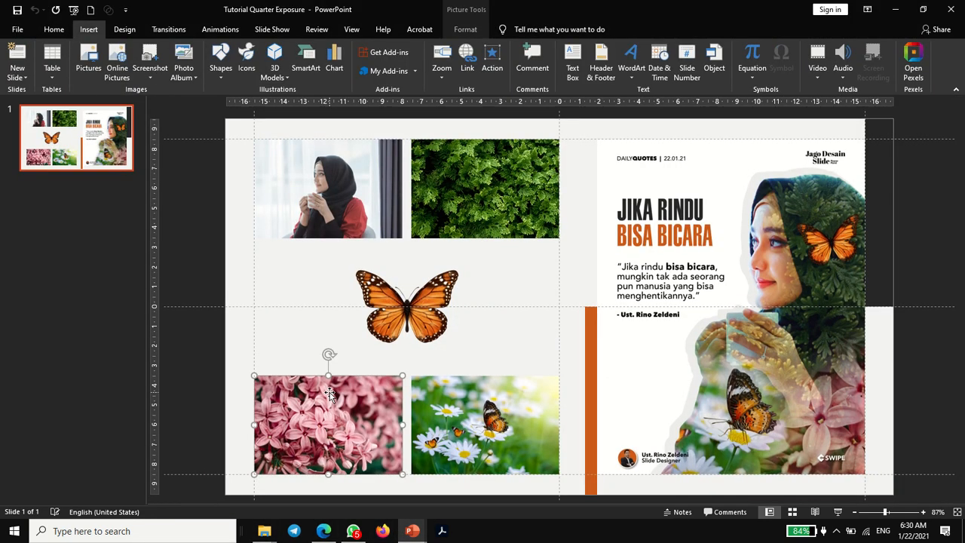
pyautogui.click(413, 531)
pyautogui.click(603, 483)
pyautogui.hotkey('ctrl', 'v')
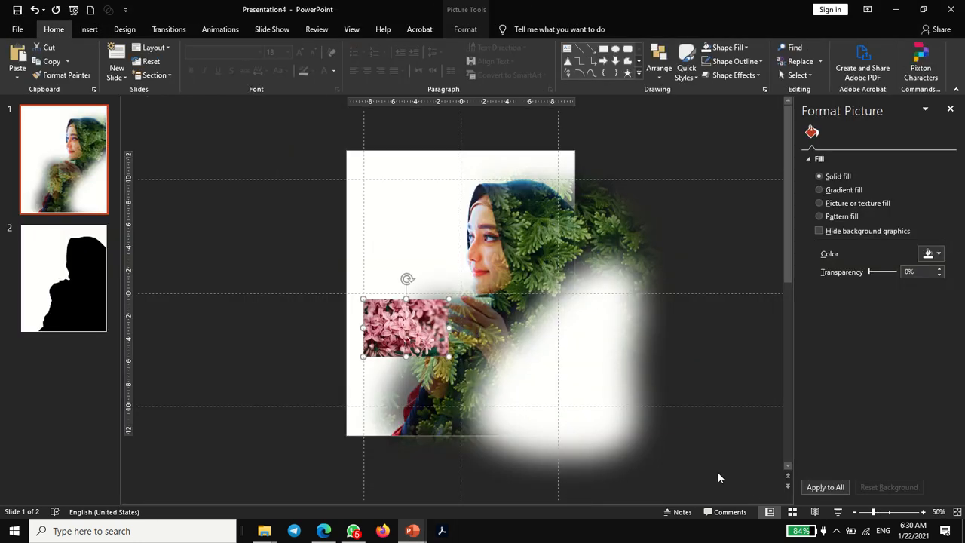
pyautogui.click(453, 361)
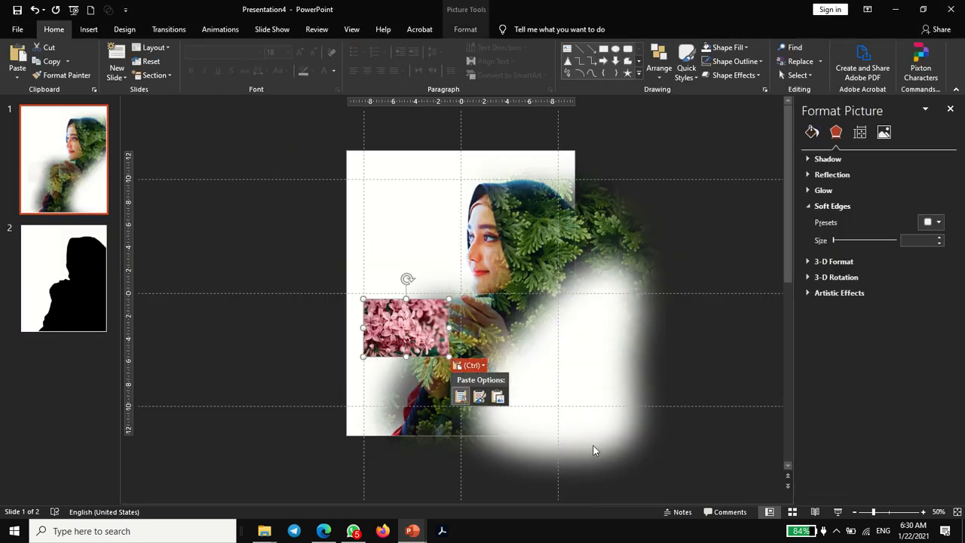
pyautogui.click(421, 336)
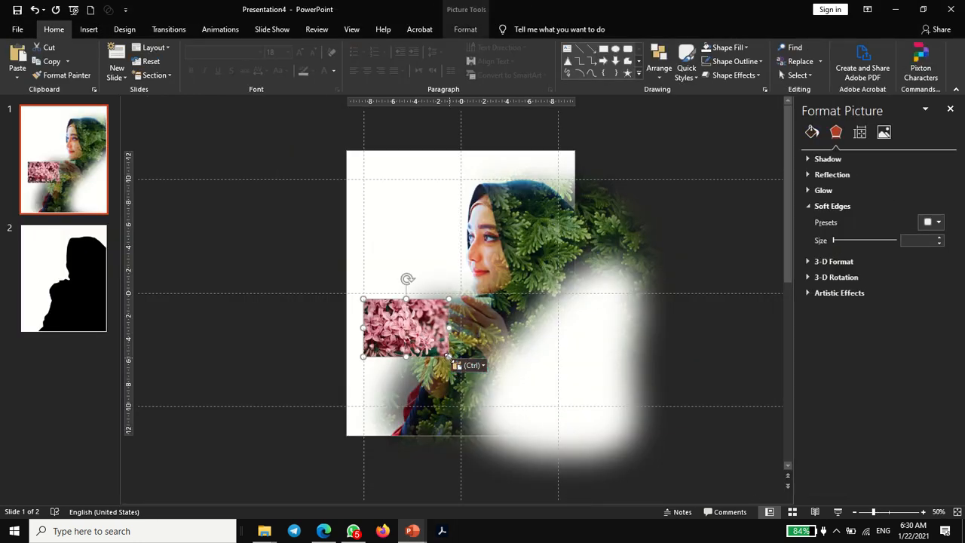
# Step: Enlarge the flower picture to about 19.44 × 29.16 cm over the portrait's lower right and send it behind the white soft-edged shape
pyautogui.moveTo(448, 356); pyautogui.dragTo(731, 498)
pyautogui.moveTo(684, 462); pyautogui.dragTo(717, 380)
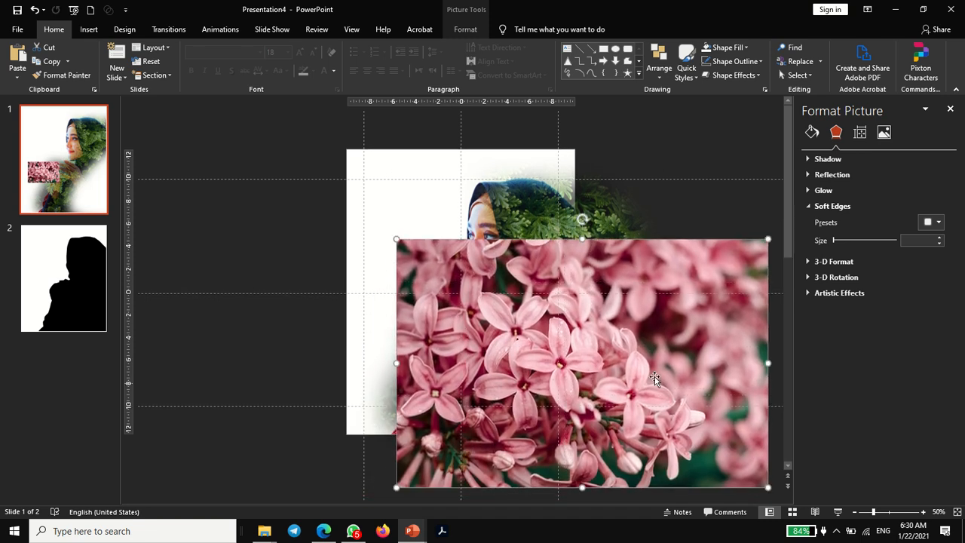
pyautogui.click(454, 29)
pyautogui.click(718, 54)
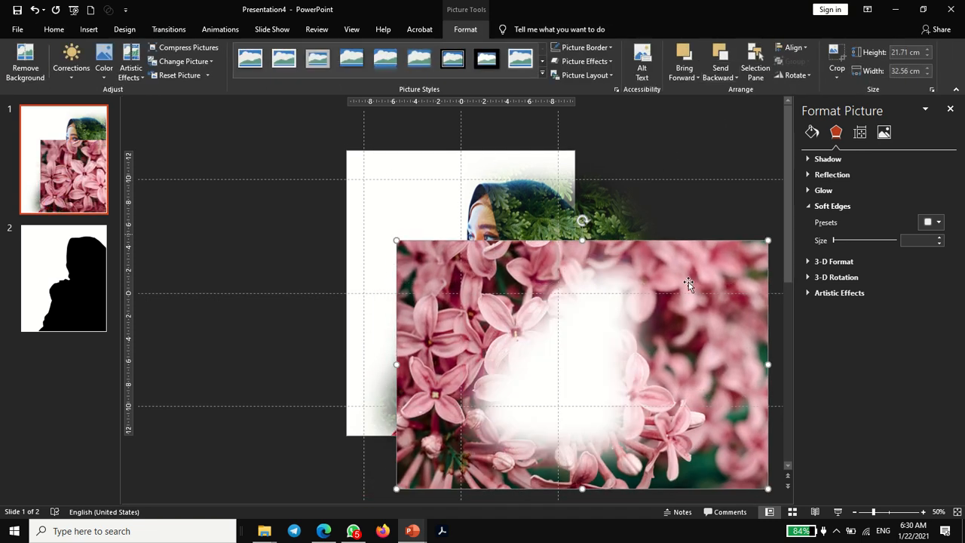
pyautogui.moveTo(396, 241); pyautogui.dragTo(426, 254)
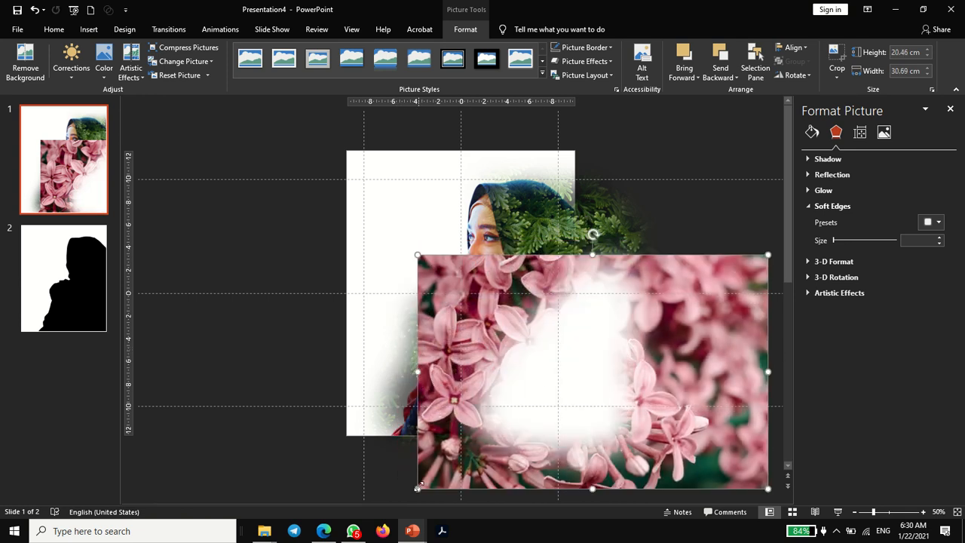
pyautogui.moveTo(417, 487); pyautogui.dragTo(434, 476)
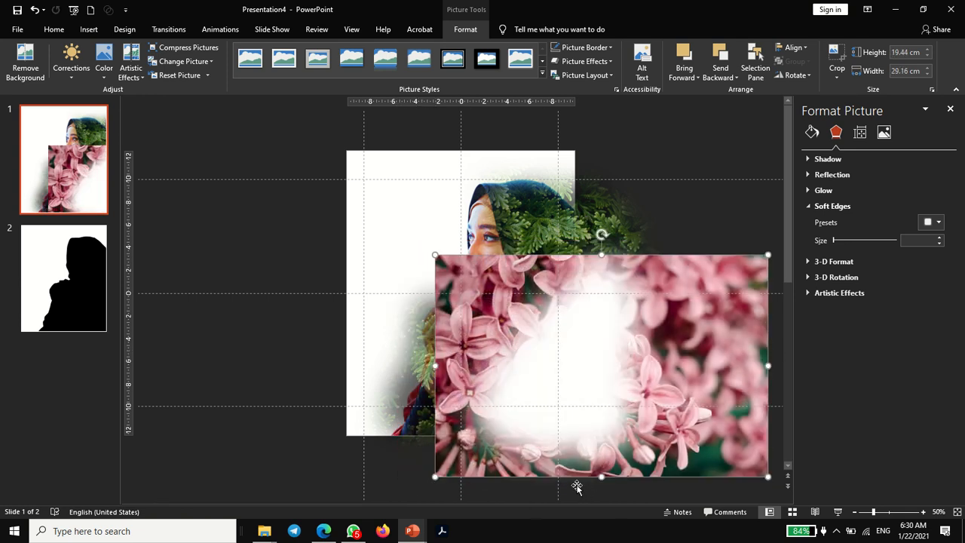
# Step: Copy the enlarged flower picture and use it from the clipboard as the picture fill of the white soft-edged shape
pyautogui.rightClick(719, 294)
pyautogui.click(747, 310)
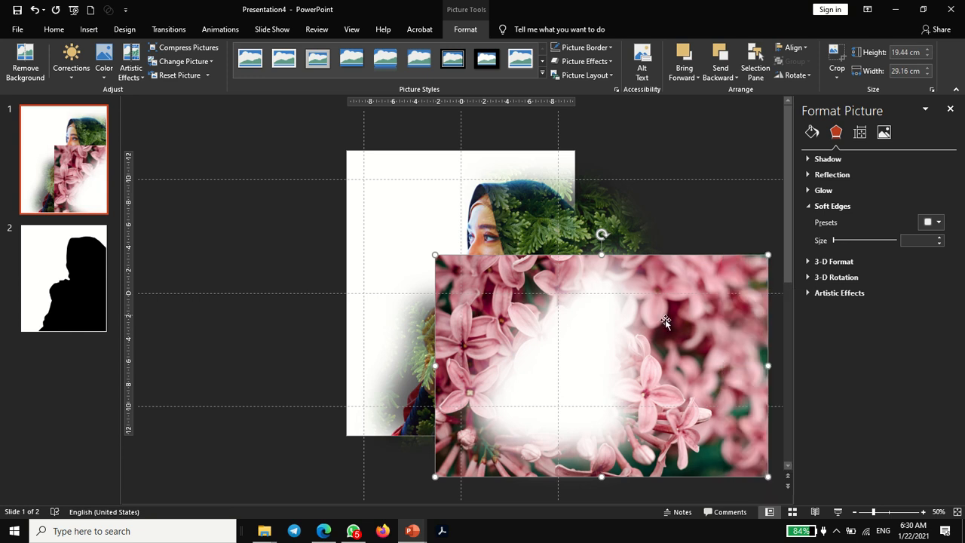
pyautogui.click(586, 334)
pyautogui.click(812, 150)
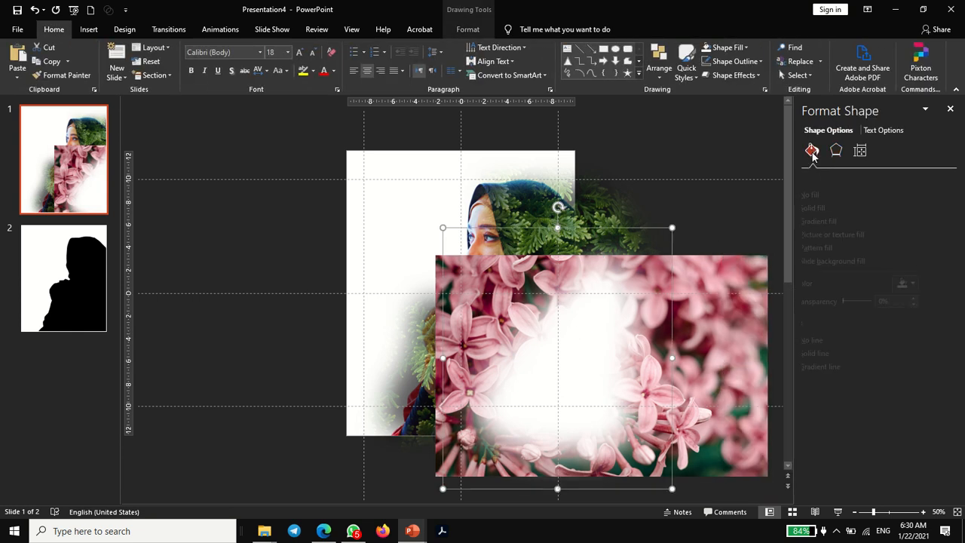
pyautogui.click(832, 235)
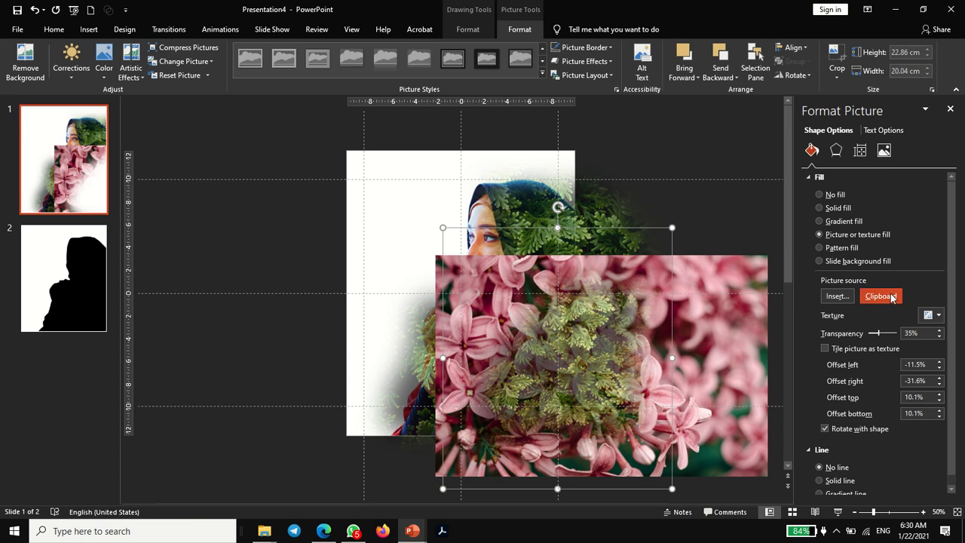
pyautogui.click(892, 298)
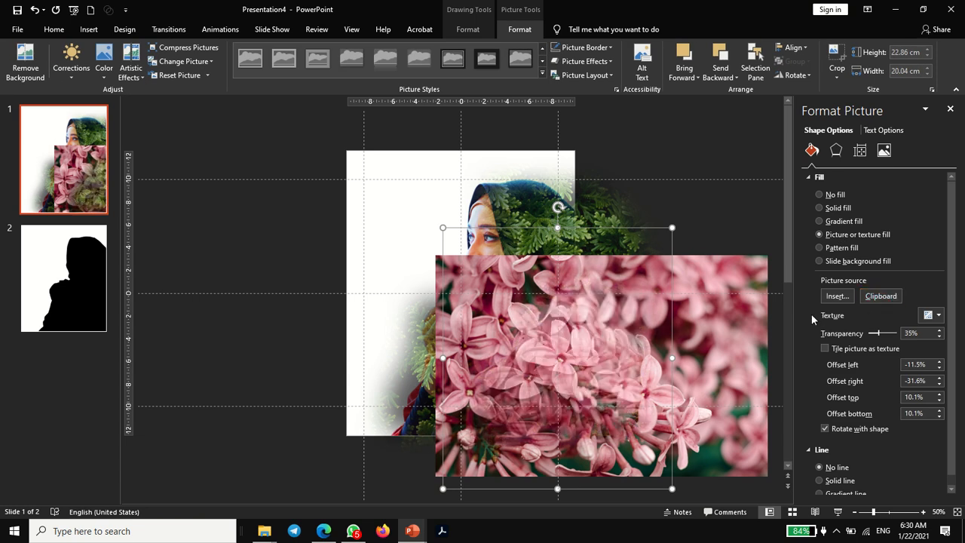
# Step: Stretch the shape's picture fill in crop mode to match the flower picture behind it, with offsets left -3.5%, right -42%, bottom 4.9%
pyautogui.click(834, 53)
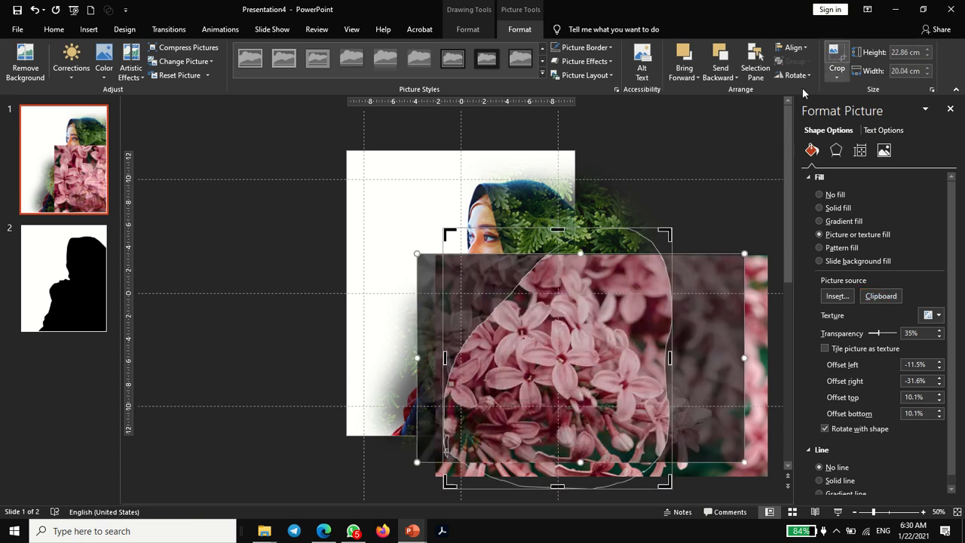
pyautogui.moveTo(416, 357); pyautogui.dragTo(435, 357)
pyautogui.moveTo(748, 351); pyautogui.dragTo(767, 357)
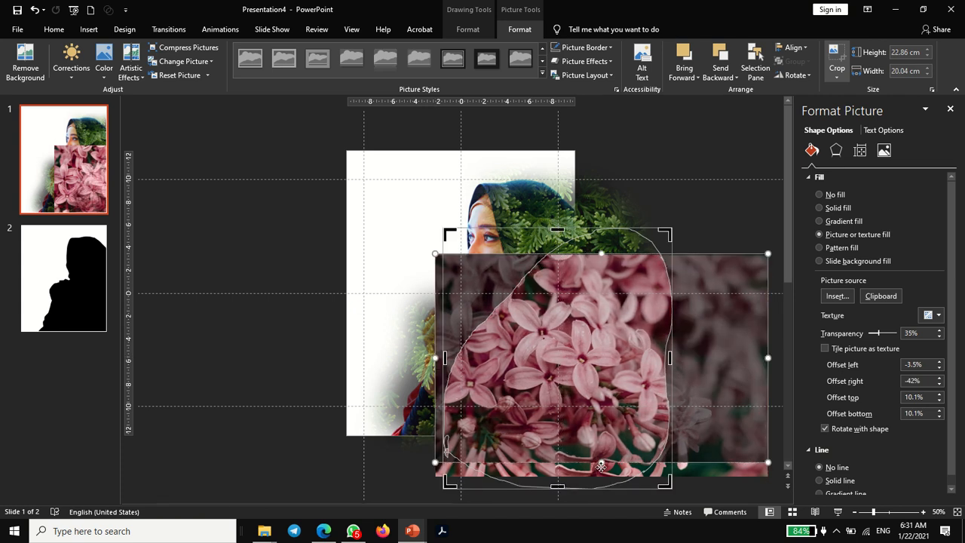
pyautogui.moveTo(601, 462); pyautogui.dragTo(600, 475)
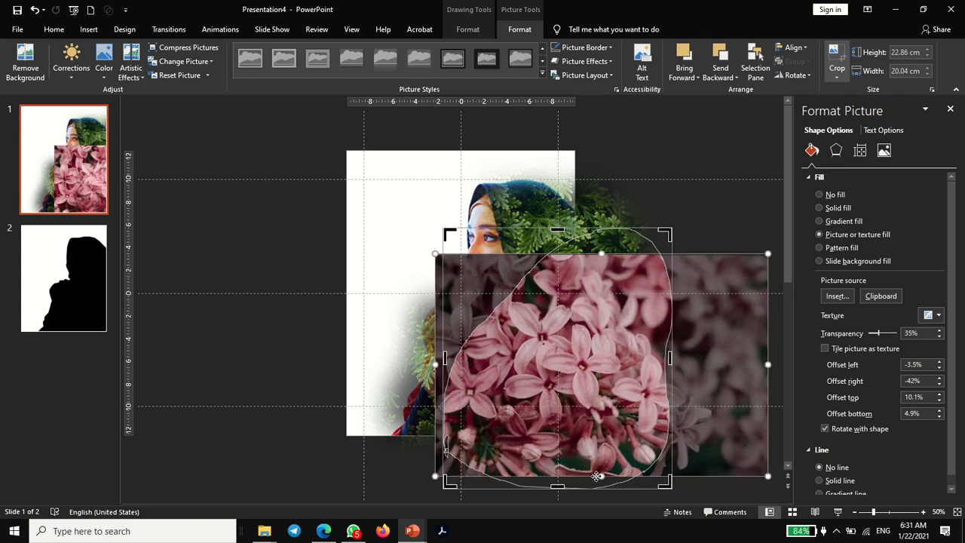
pyautogui.click(713, 217)
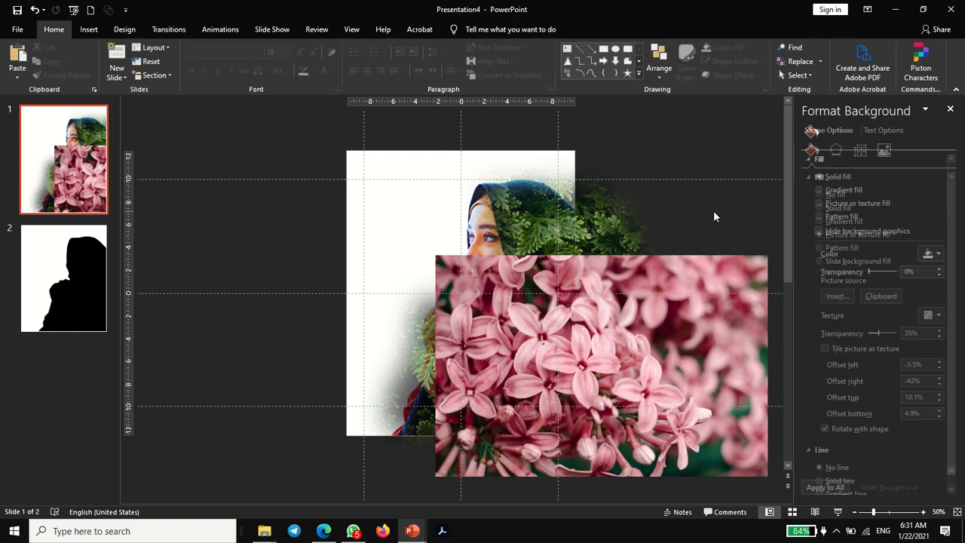
# Step: Delete the separate flower picture behind the flower-filled shape and check the blended shape over the portrait
pyautogui.click(441, 265)
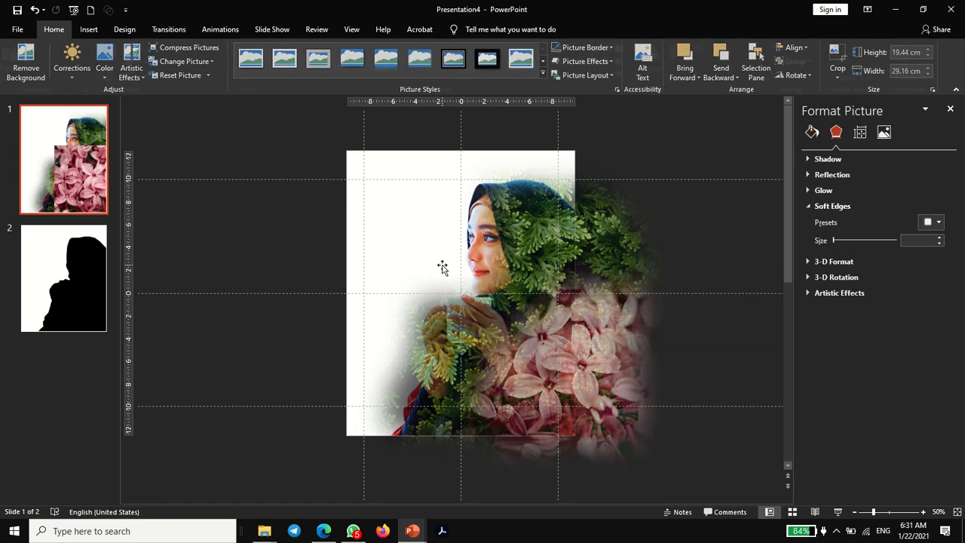
pyautogui.press('Escape')
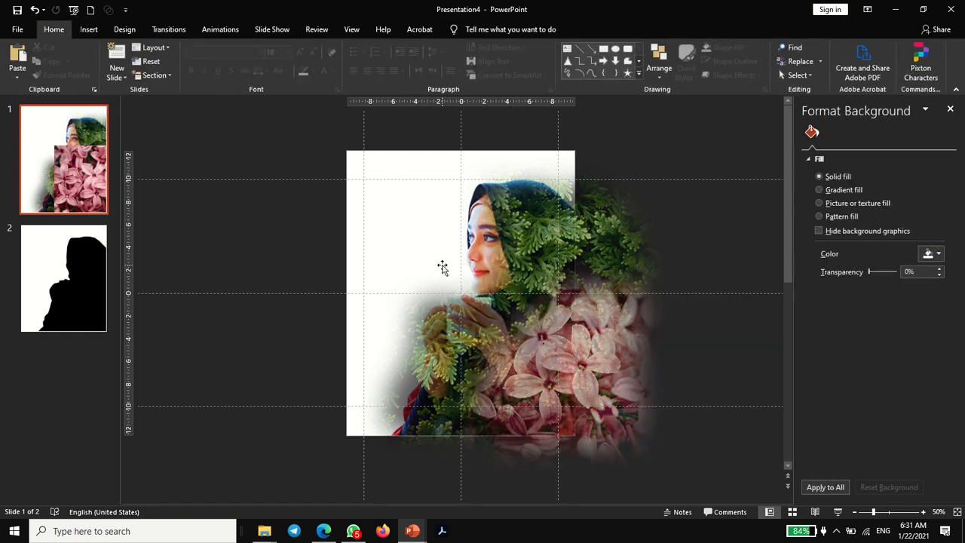
pyautogui.click(538, 332)
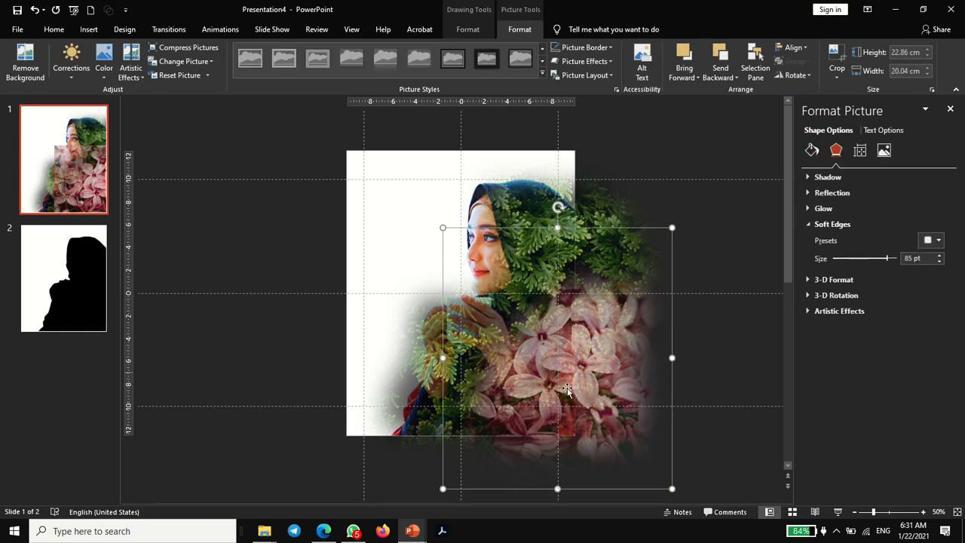
pyautogui.click(708, 240)
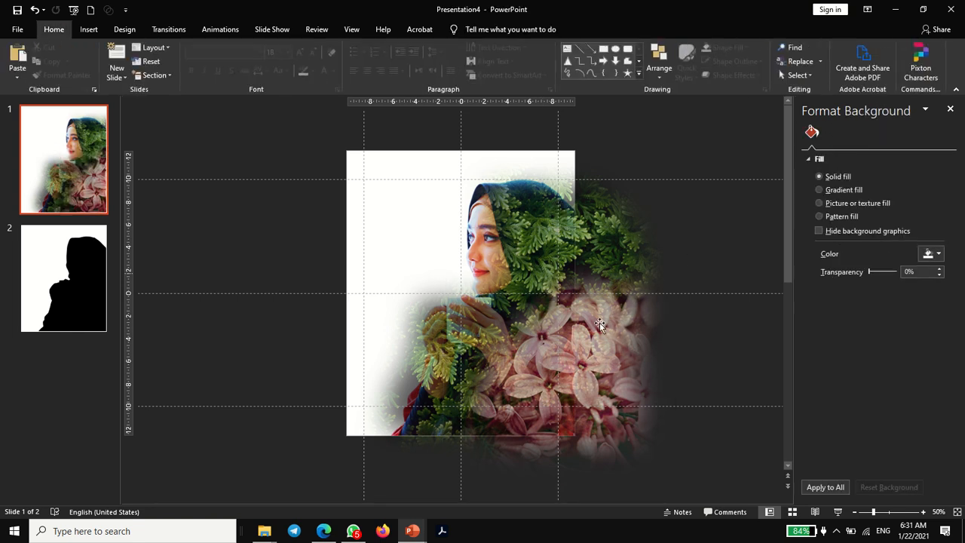
# Step: Draw a closed freeform shape about 18.11 × 23.24 cm over the lower left of the portrait, extending beyond the slide
pyautogui.click(91, 33)
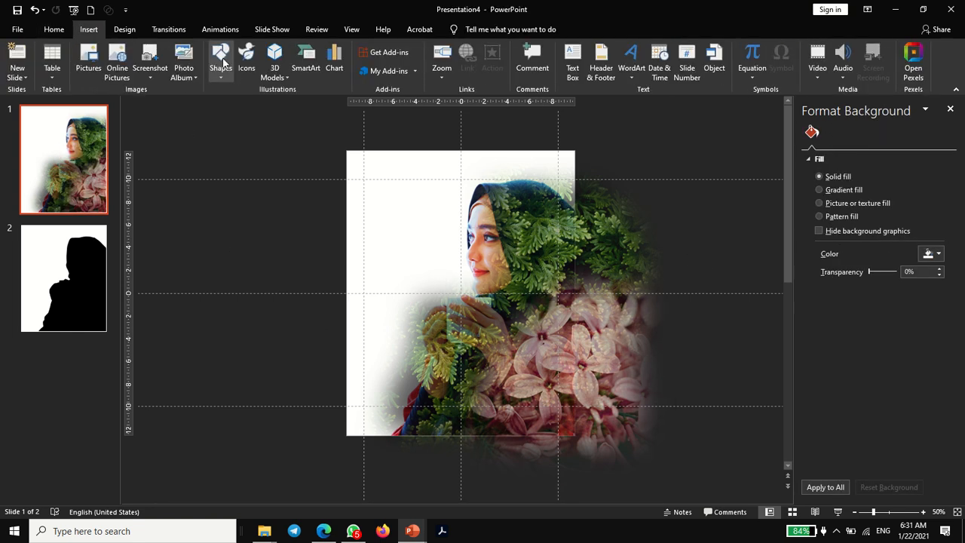
pyautogui.click(225, 67)
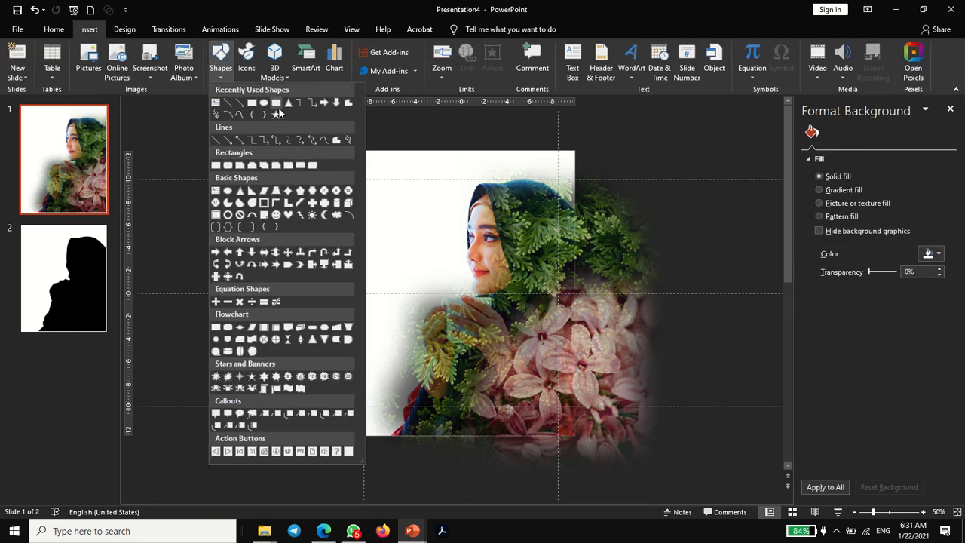
pyautogui.click(347, 102)
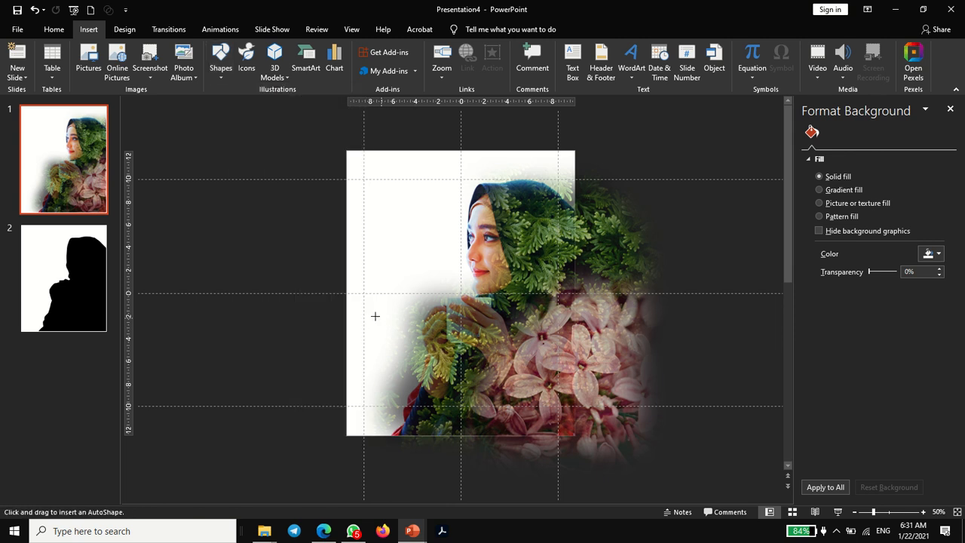
pyautogui.moveTo(370, 309); pyautogui.dragTo(422, 312)
pyautogui.moveTo(371, 309); pyautogui.dragTo(370, 308)
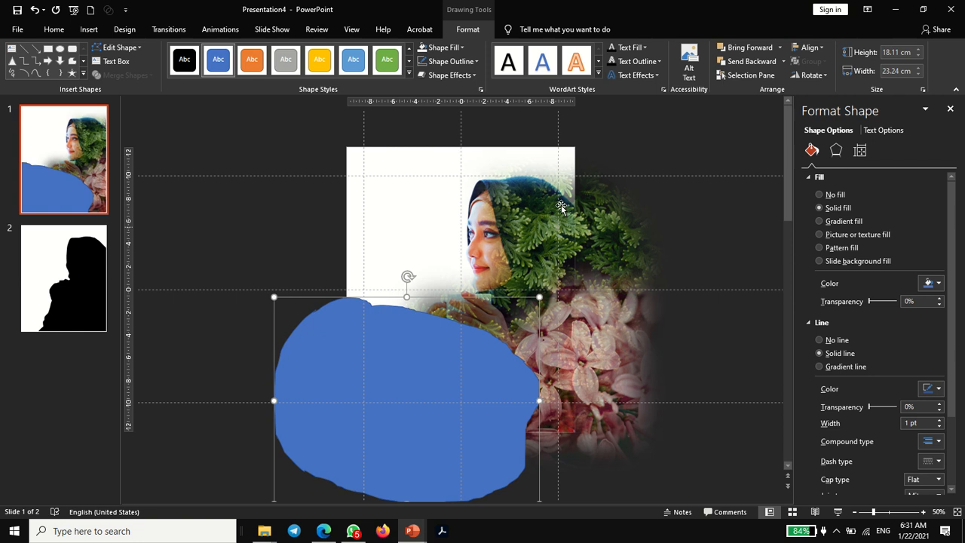
# Step: Remove the blue freeform shape's outline, apply a soft edges effect and set its size to 75 pt
pyautogui.click(443, 61)
pyautogui.click(449, 74)
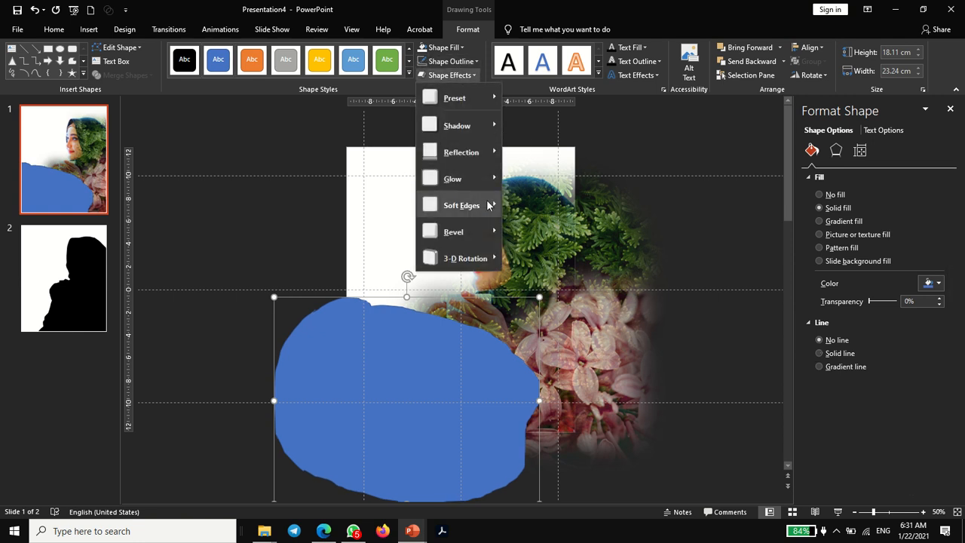
pyautogui.moveTo(488, 205)
pyautogui.click(569, 285)
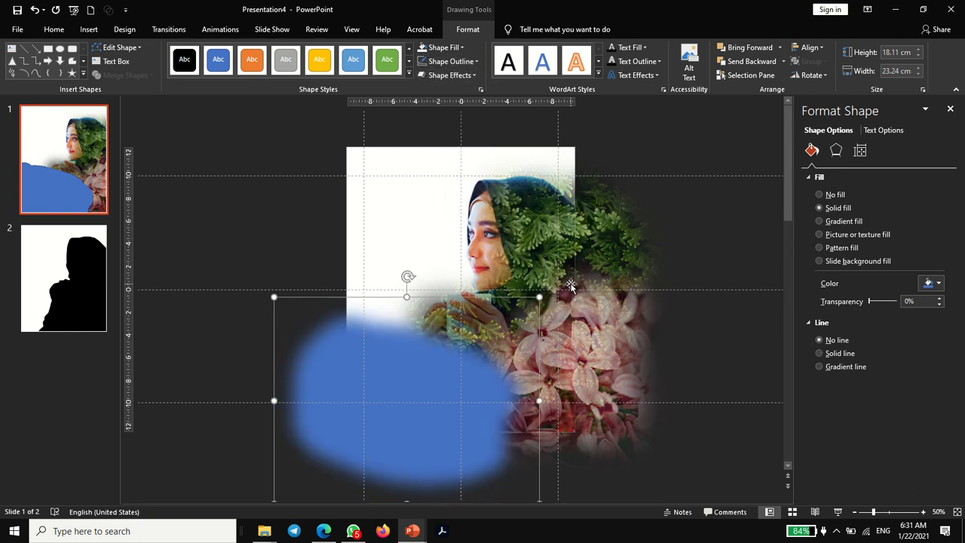
pyautogui.click(835, 150)
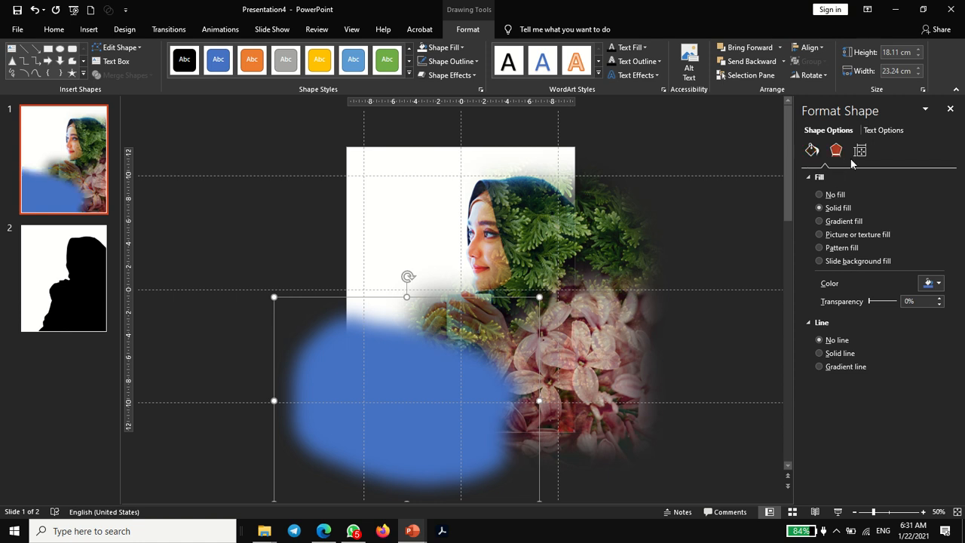
pyautogui.doubleClick(925, 258)
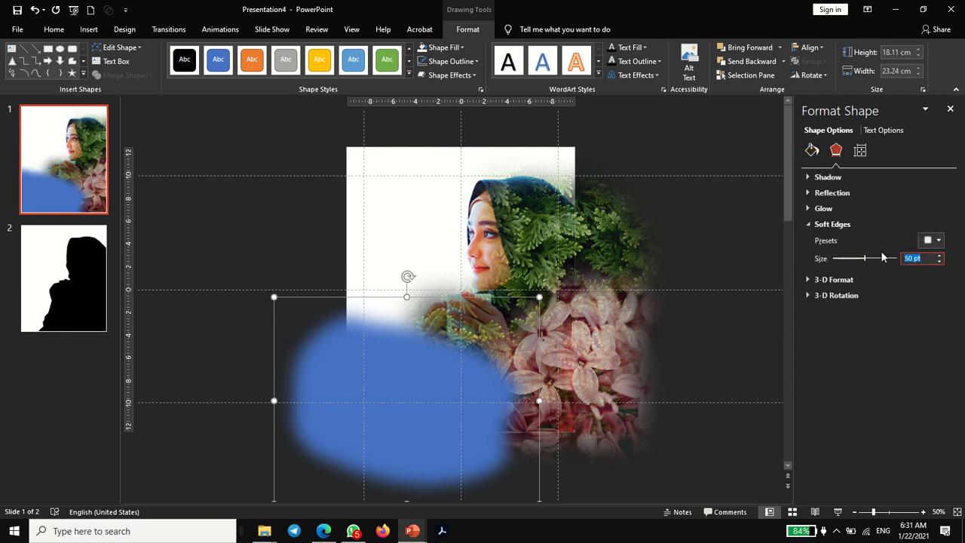
pyautogui.write('75')
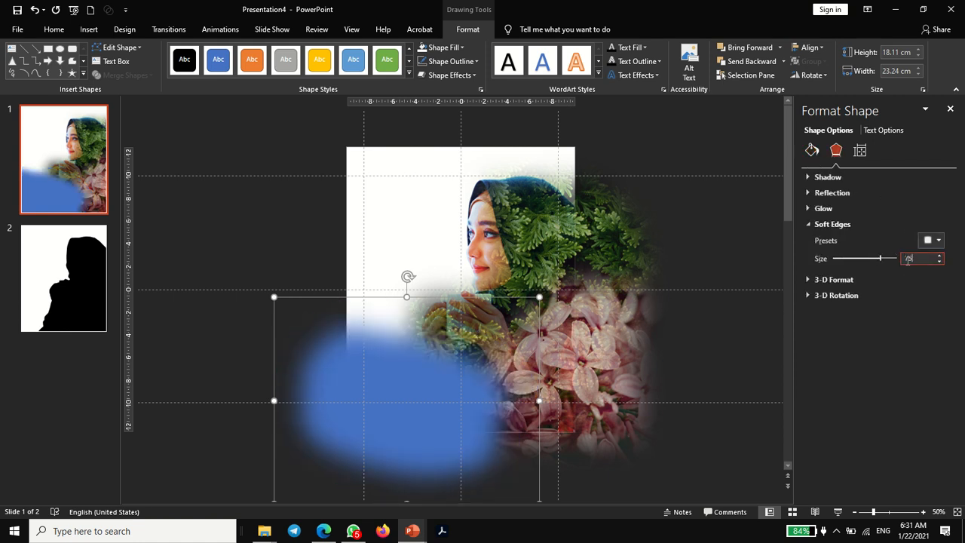
# Step: Move the blue shape right over the portrait's lower part, enlarge it to about 19.43 × 25.08 cm, and deselect it
pyautogui.click(407, 392)
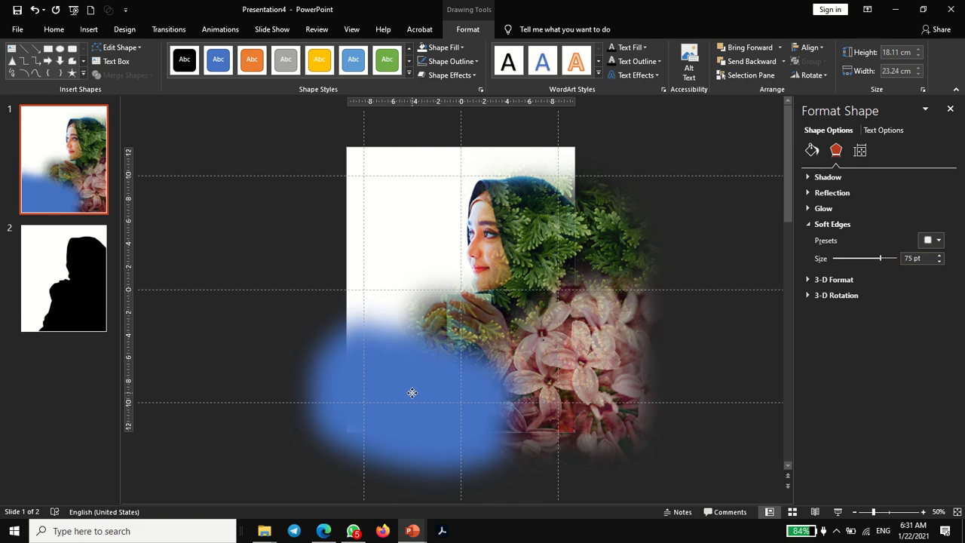
pyautogui.moveTo(412, 392); pyautogui.dragTo(431, 393)
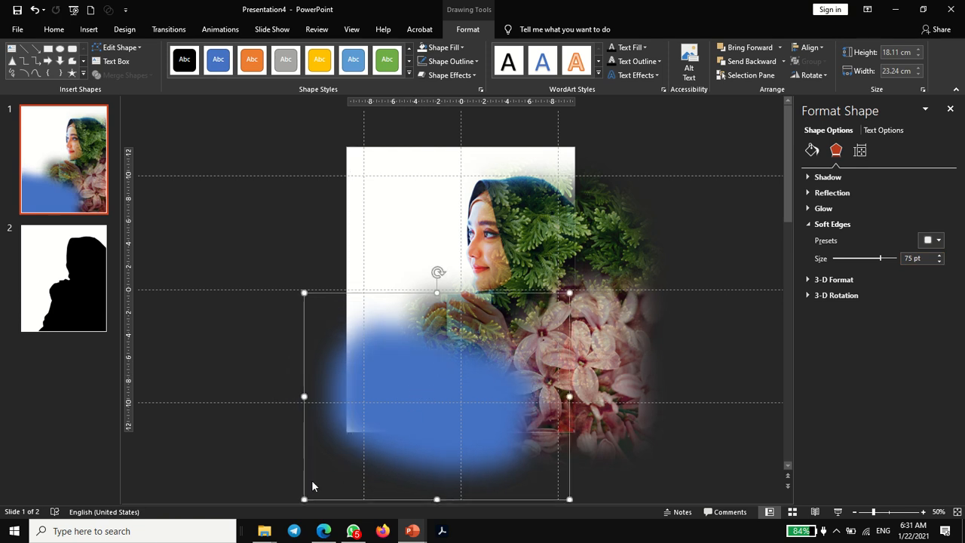
pyautogui.moveTo(571, 292); pyautogui.dragTo(589, 277)
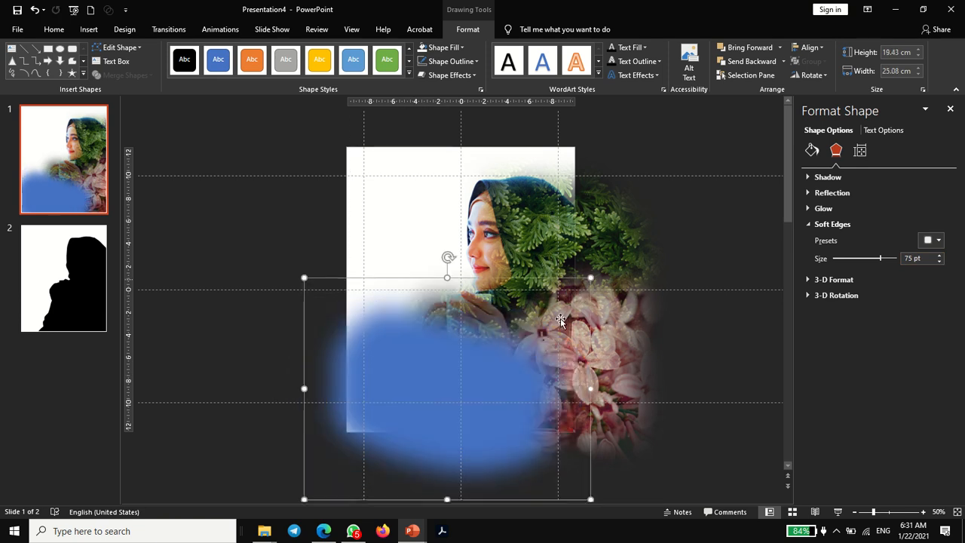
pyautogui.click(478, 395)
pyautogui.click(700, 359)
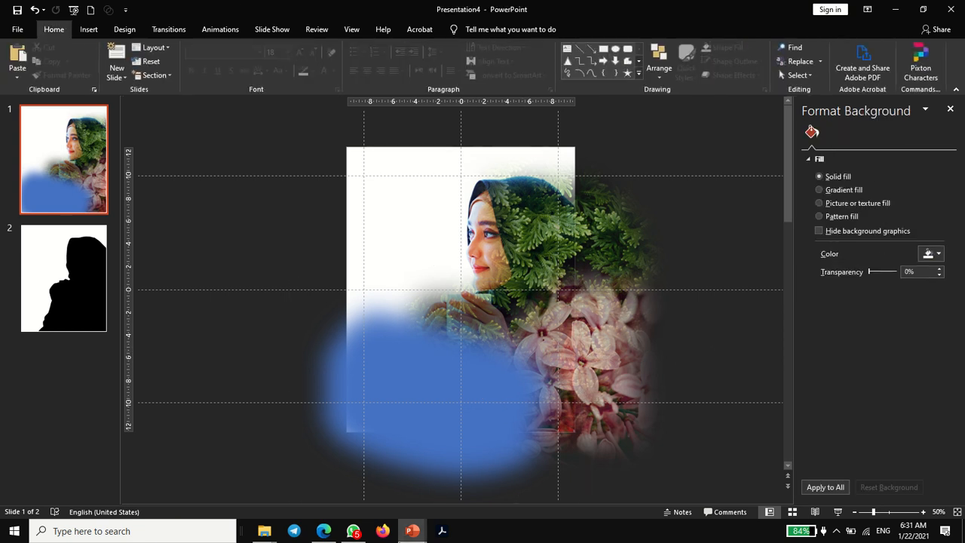
# Step: Copy the daisy and butterfly picture from the Tutorial Quarter Exposure presentation and paste it into Presentation4's first slide
pyautogui.moveTo(411, 530)
pyautogui.click(338, 480)
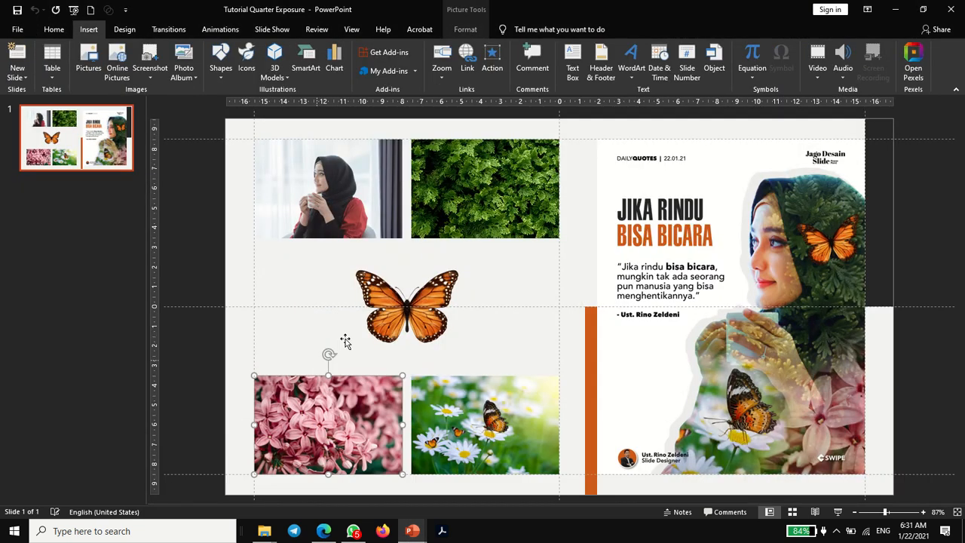
pyautogui.click(473, 392)
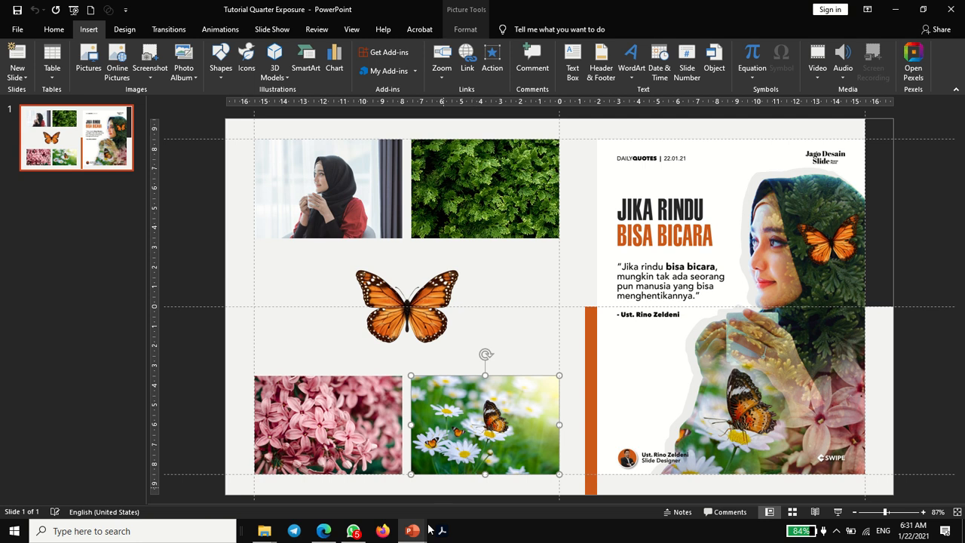
pyautogui.moveTo(411, 531)
pyautogui.click(616, 496)
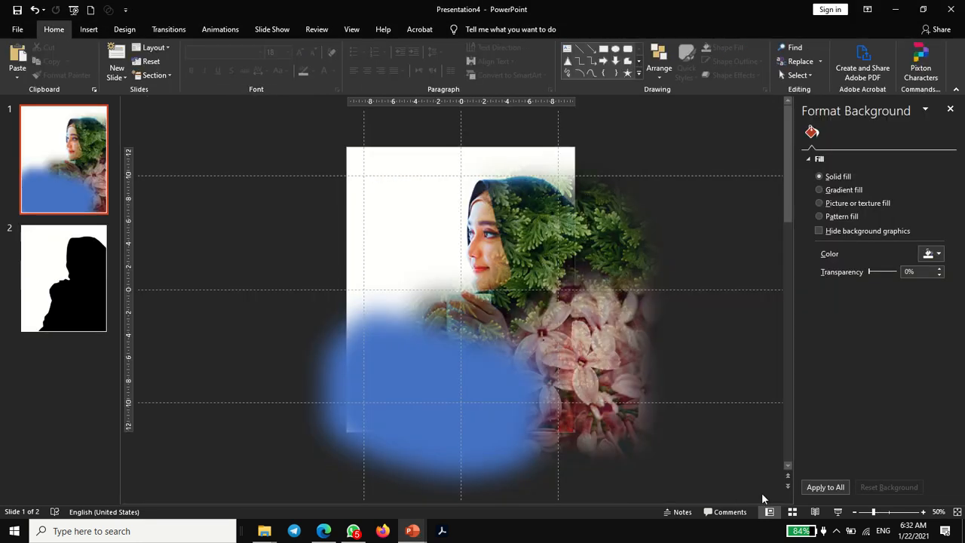
pyautogui.hotkey('ctrl', 'v')
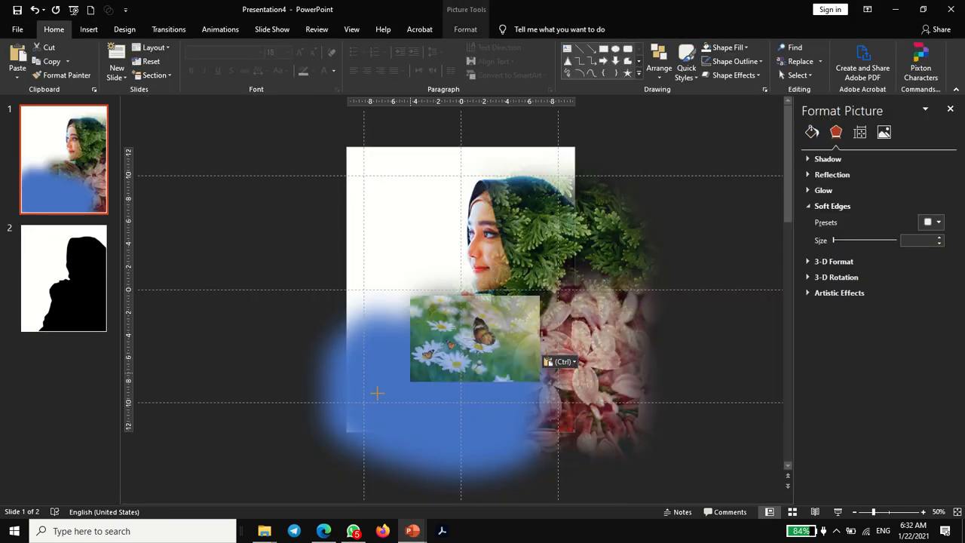
# Step: Enlarge the daisy picture to about 18.03 × 27.1 cm over the slide's lower half and send it behind the blue shape
pyautogui.moveTo(377, 392); pyautogui.dragTo(261, 453)
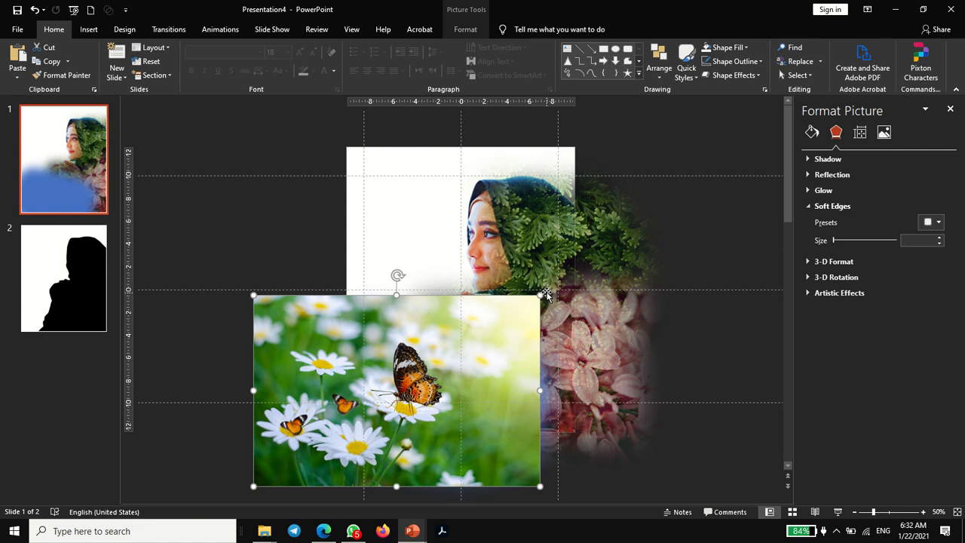
pyautogui.moveTo(543, 294); pyautogui.dragTo(563, 279)
pyautogui.moveTo(431, 380); pyautogui.dragTo(446, 392)
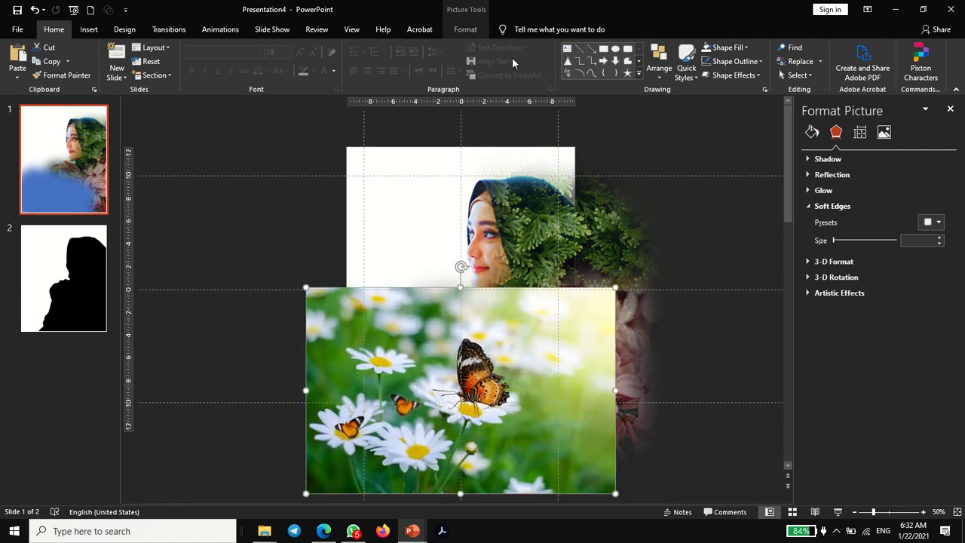
pyautogui.click(465, 28)
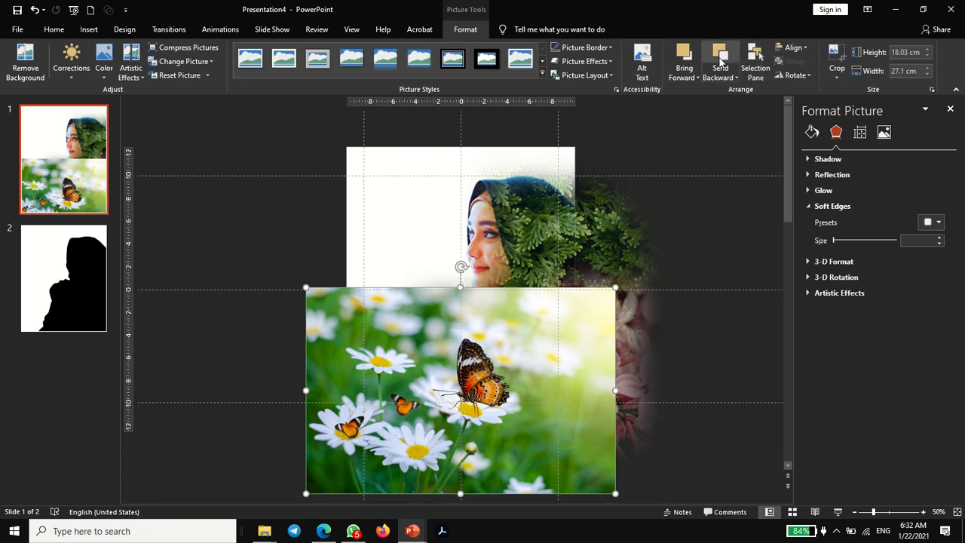
pyautogui.click(719, 60)
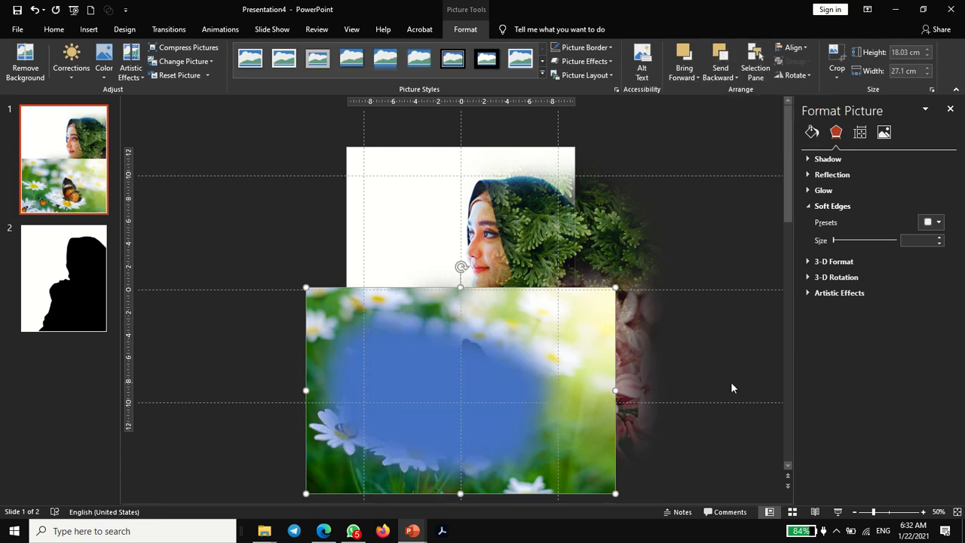
# Step: Copy the daisy picture and fill the blue freeform shape with it from the clipboard
pyautogui.rightClick(545, 294)
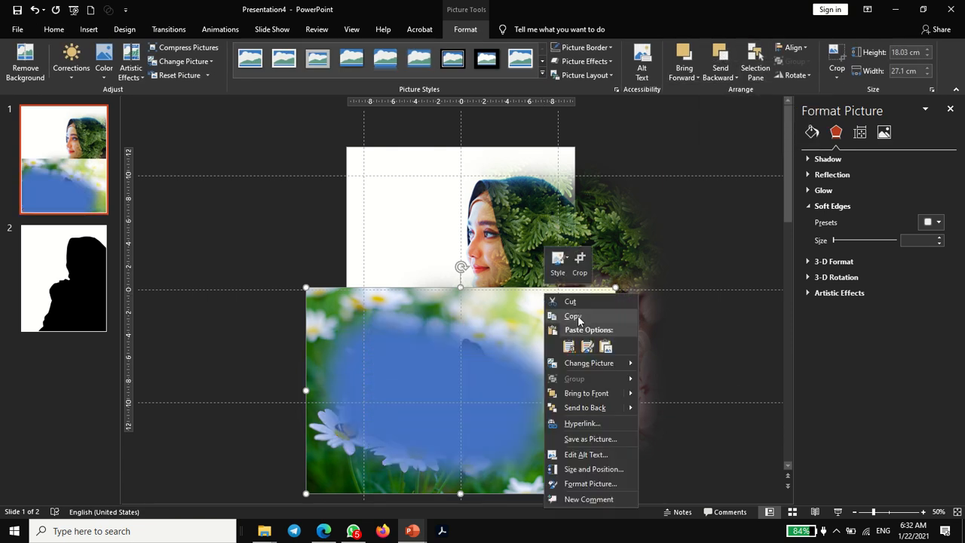
pyautogui.click(578, 318)
pyautogui.click(452, 379)
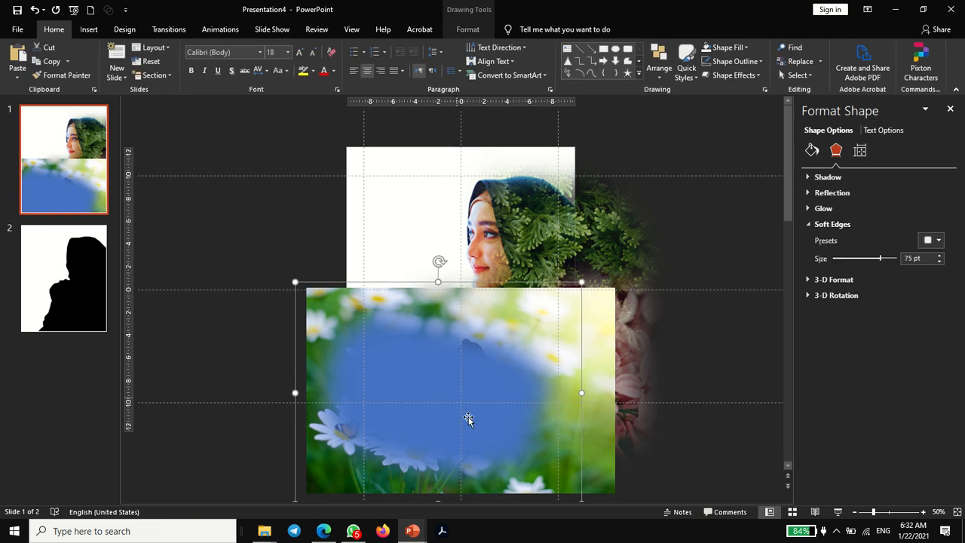
pyautogui.click(812, 150)
pyautogui.click(829, 238)
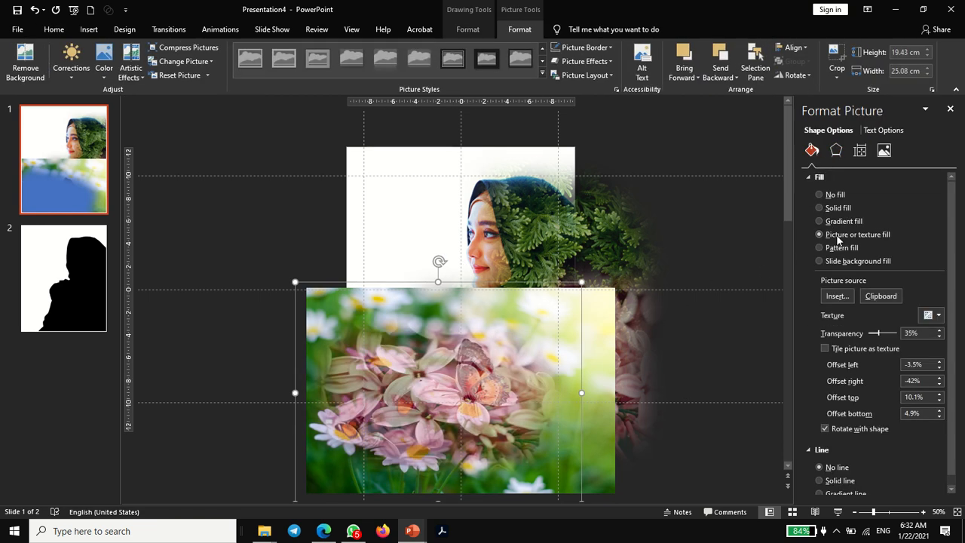
pyautogui.click(881, 296)
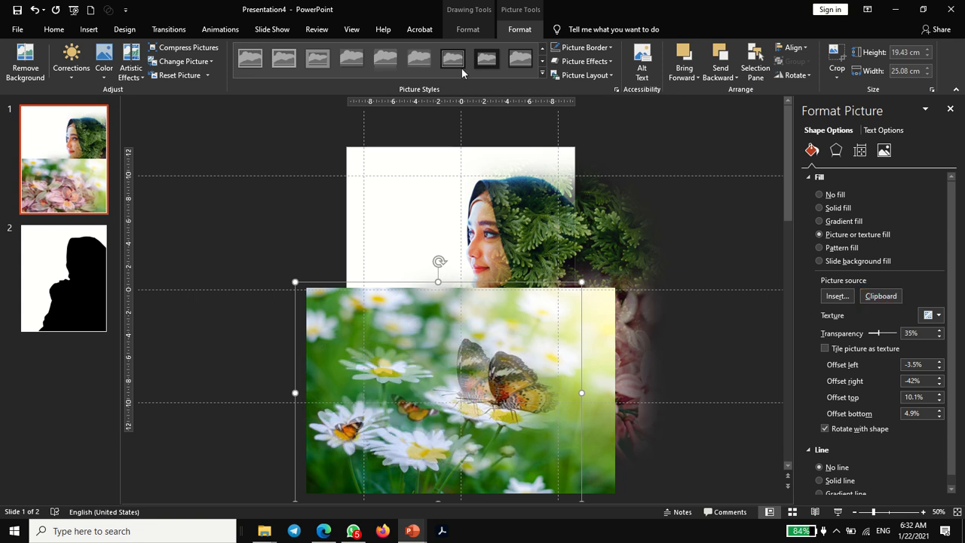
# Step: Crop-adjust the shape's daisy fill to match the picture behind it, with offsets of 3.8% left, -11.8% right and 2.3% top
pyautogui.click(836, 57)
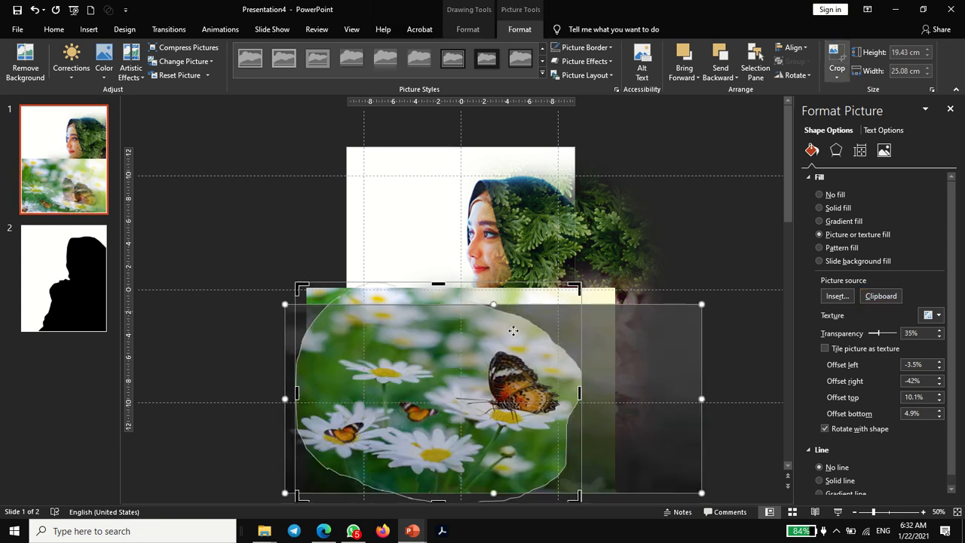
pyautogui.moveTo(286, 397); pyautogui.dragTo(306, 397)
pyautogui.moveTo(502, 301); pyautogui.dragTo(503, 286)
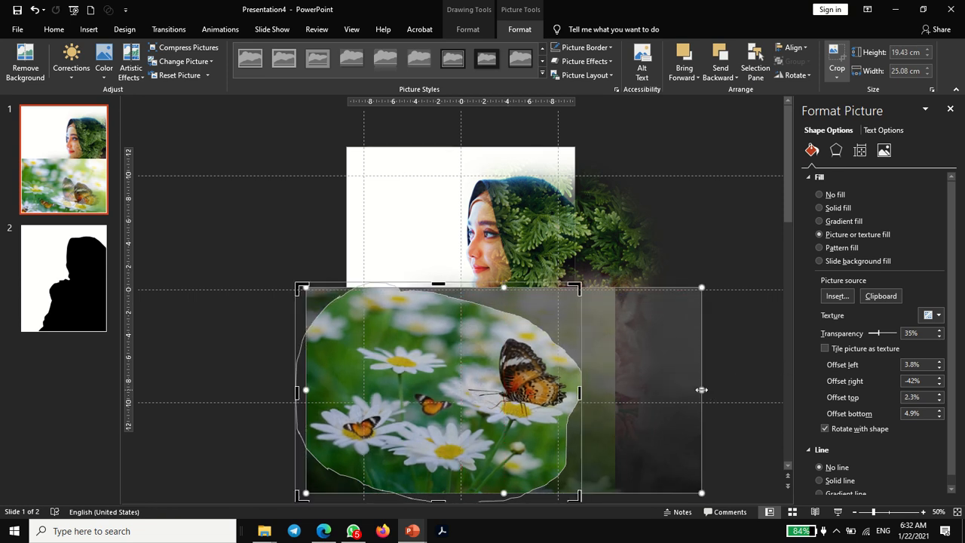
pyautogui.moveTo(701, 390); pyautogui.dragTo(615, 389)
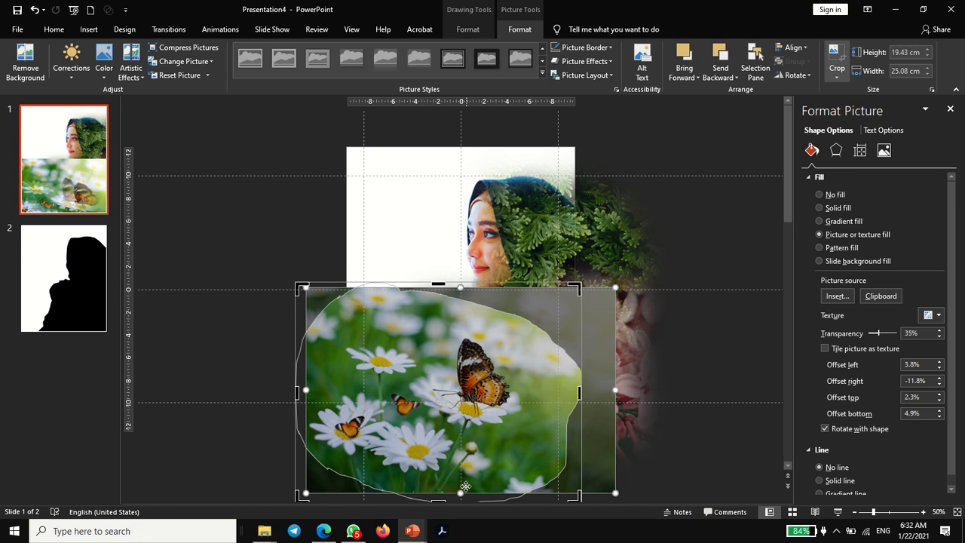
pyautogui.moveTo(459, 492); pyautogui.dragTo(459, 492)
pyautogui.click(703, 347)
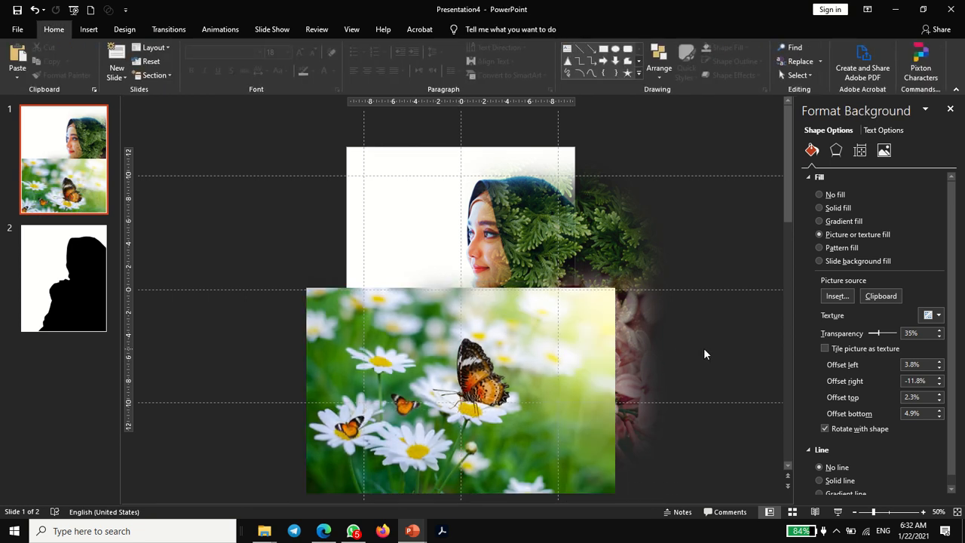
# Step: Delete the separate daisy picture behind the daisy-filled shape and move the shape slightly to the right
pyautogui.click(308, 295)
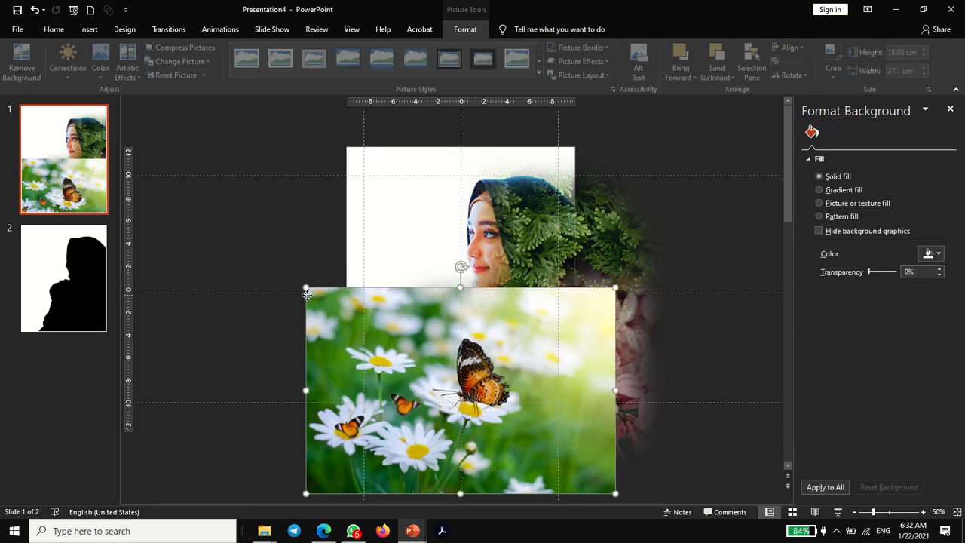
pyautogui.press('Delete')
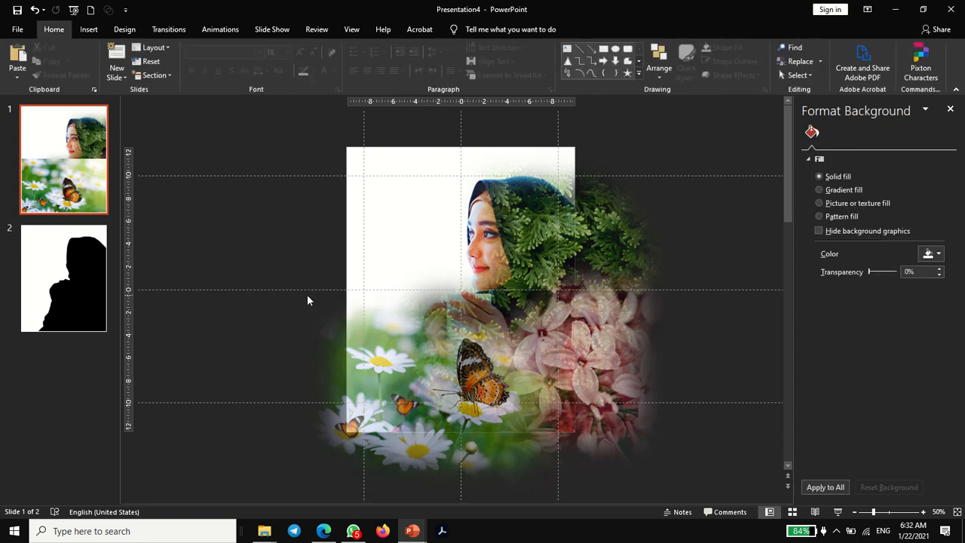
pyautogui.click(481, 393)
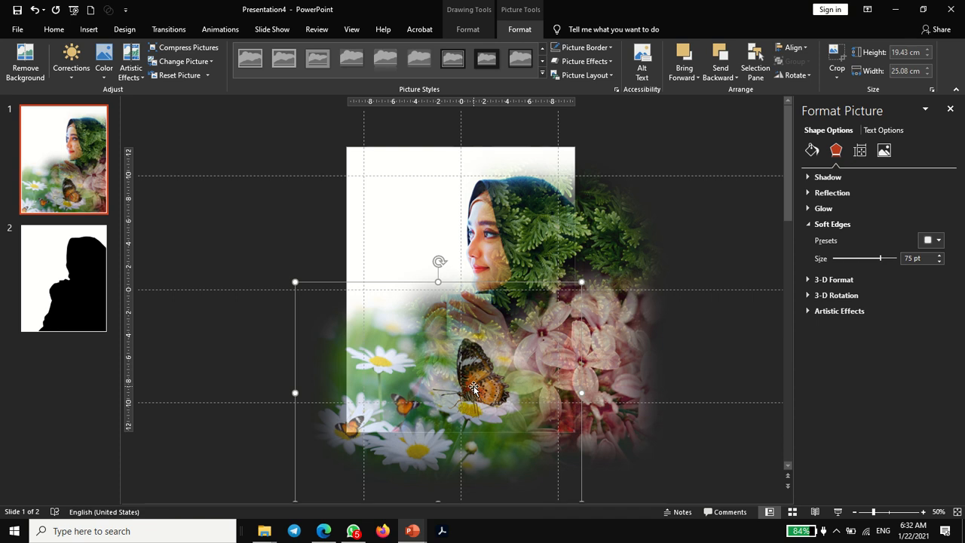
pyautogui.moveTo(473, 387); pyautogui.dragTo(481, 386)
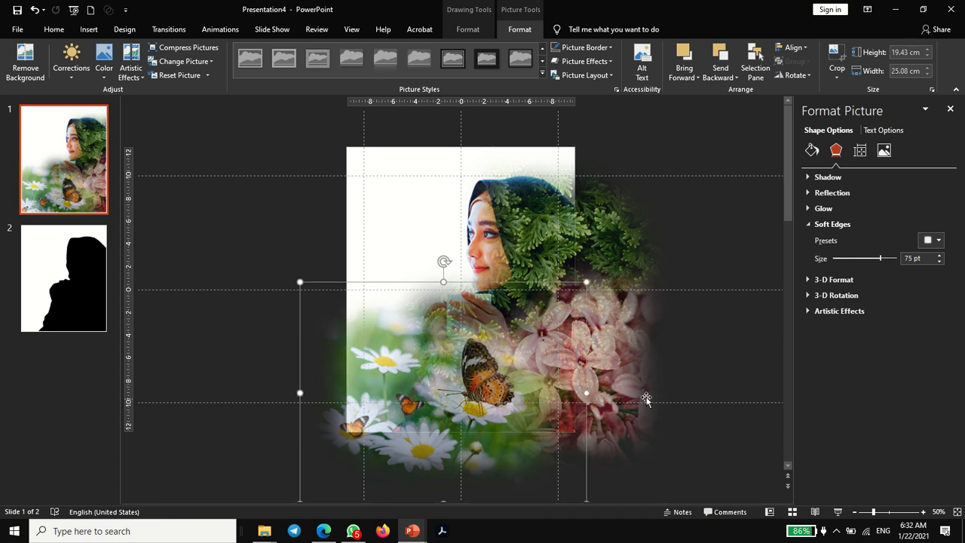
# Step: Try 50% transparency on the daisy fill, settle on 40%, and preview the slide in full-screen slide show
pyautogui.click(811, 152)
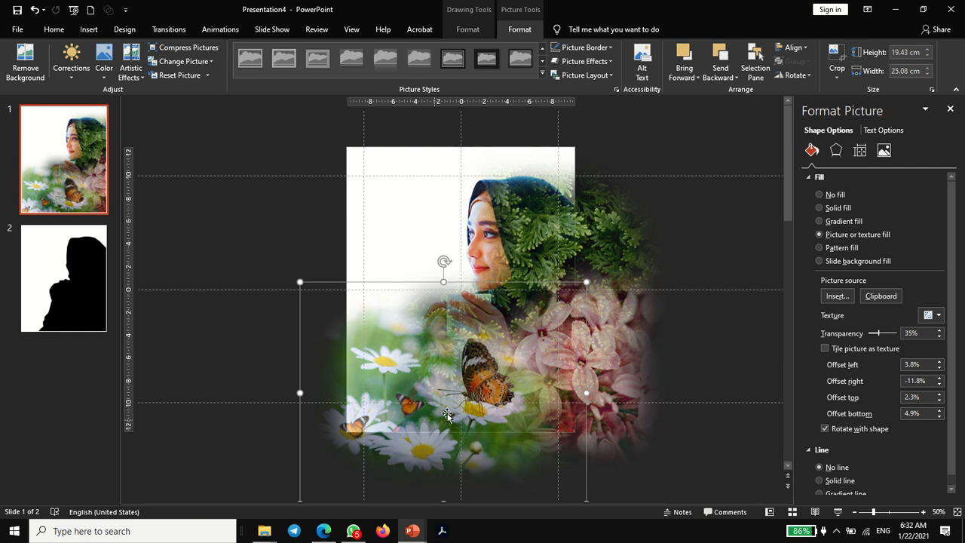
pyautogui.moveTo(918, 336); pyautogui.dragTo(897, 336)
pyautogui.write('50')
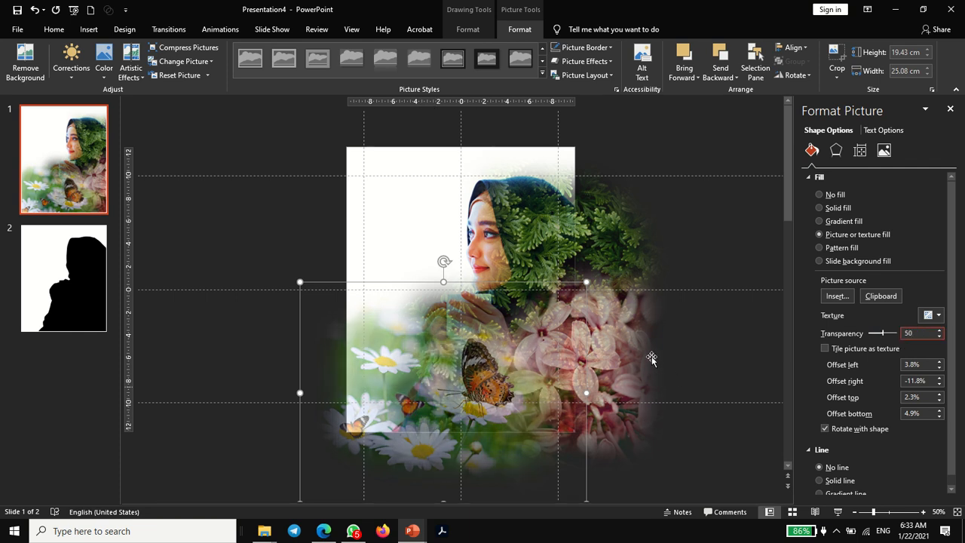
pyautogui.moveTo(915, 332); pyautogui.dragTo(894, 336)
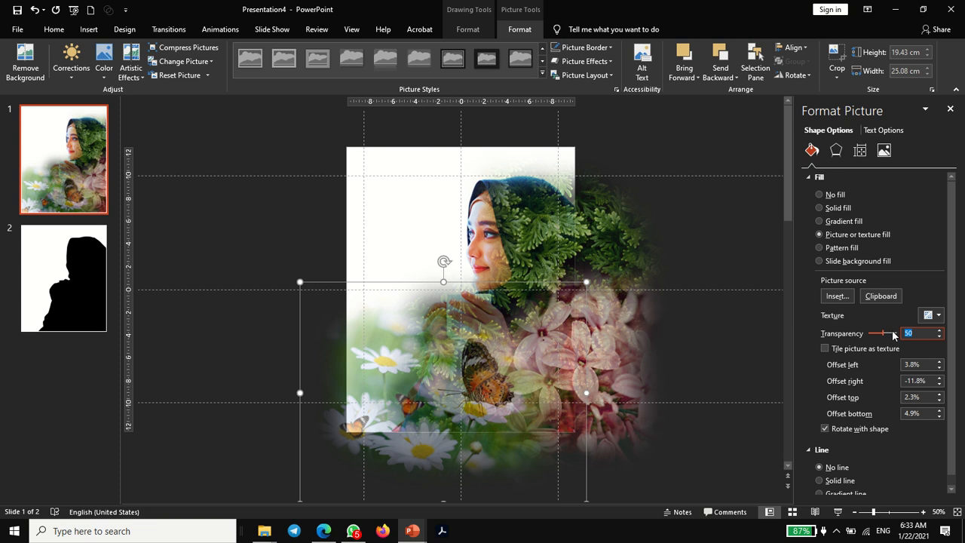
pyautogui.write('40')
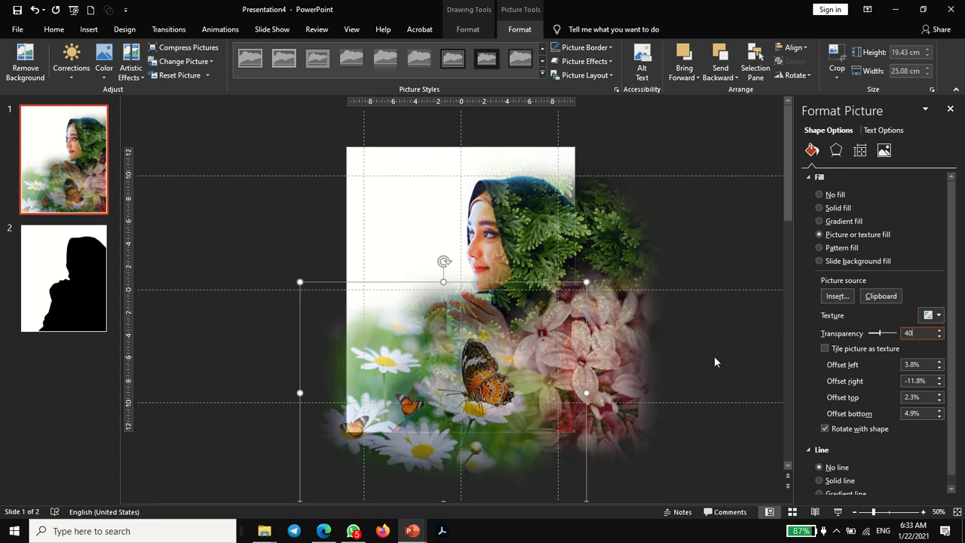
pyautogui.click(714, 355)
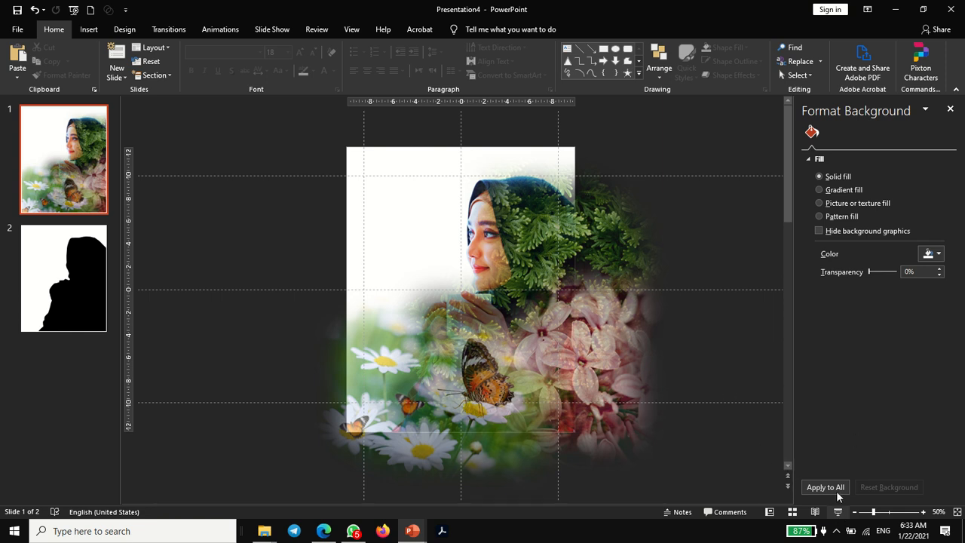
pyautogui.click(837, 512)
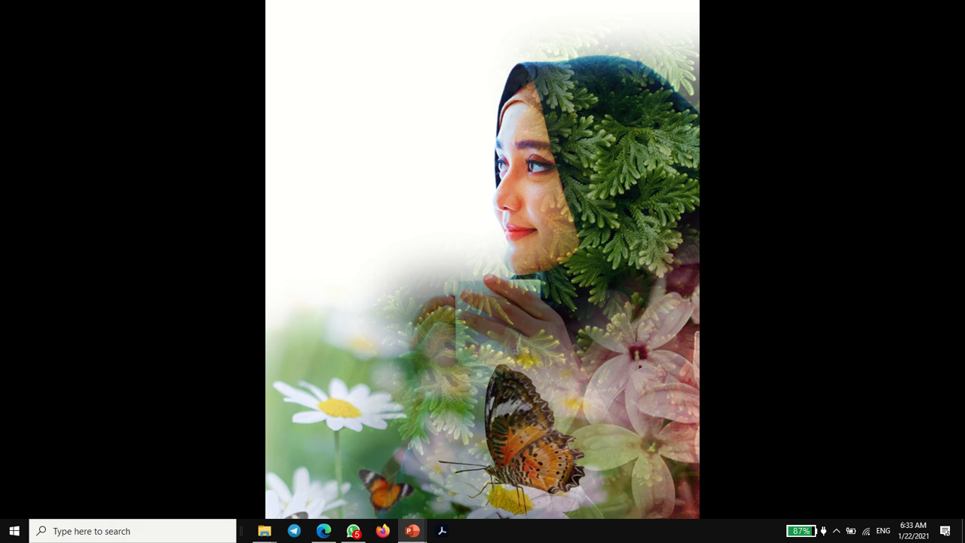
pyautogui.press('Escape')
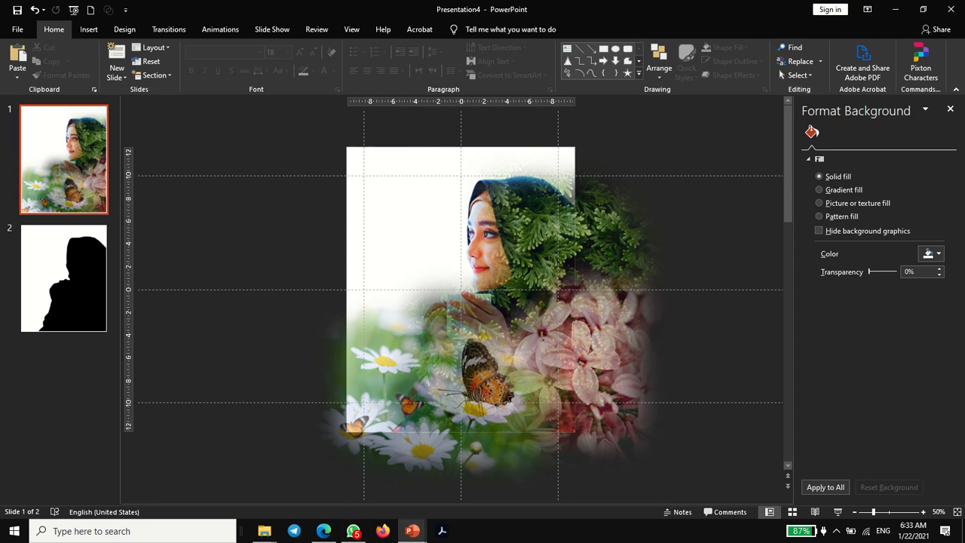
# Step: Shift the fern picture to the right inside its freeform shape and enlarge it using Crop
pyautogui.click(532, 211)
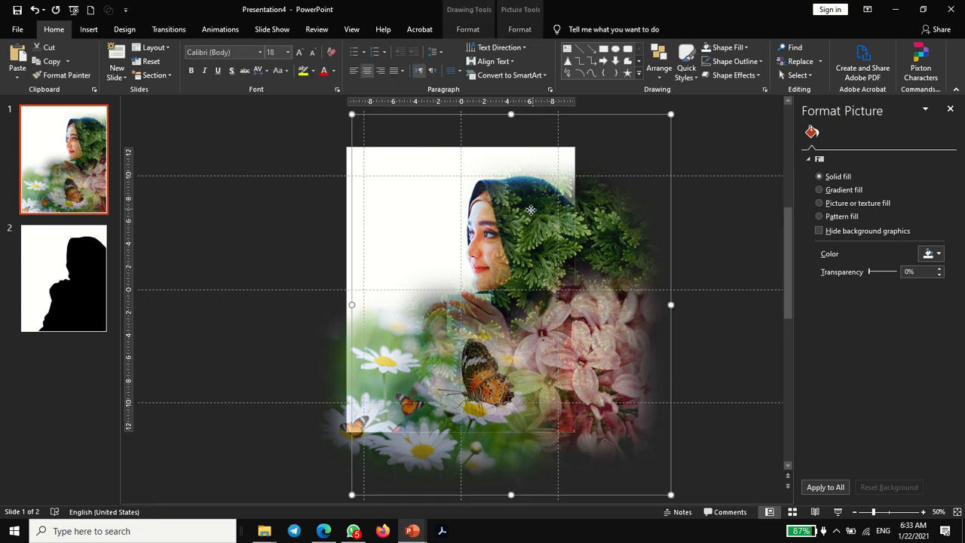
pyautogui.click(519, 30)
pyautogui.click(832, 56)
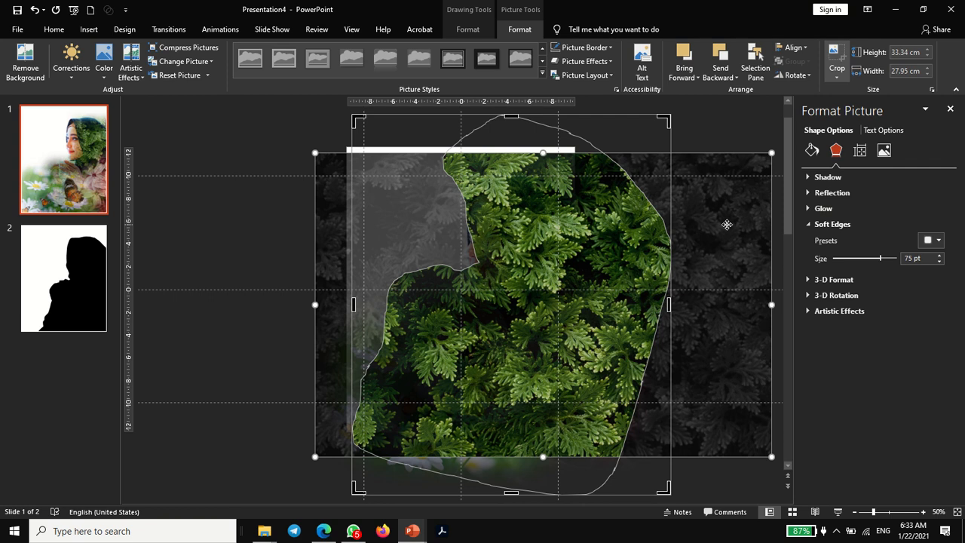
pyautogui.moveTo(726, 223); pyautogui.dragTo(758, 228)
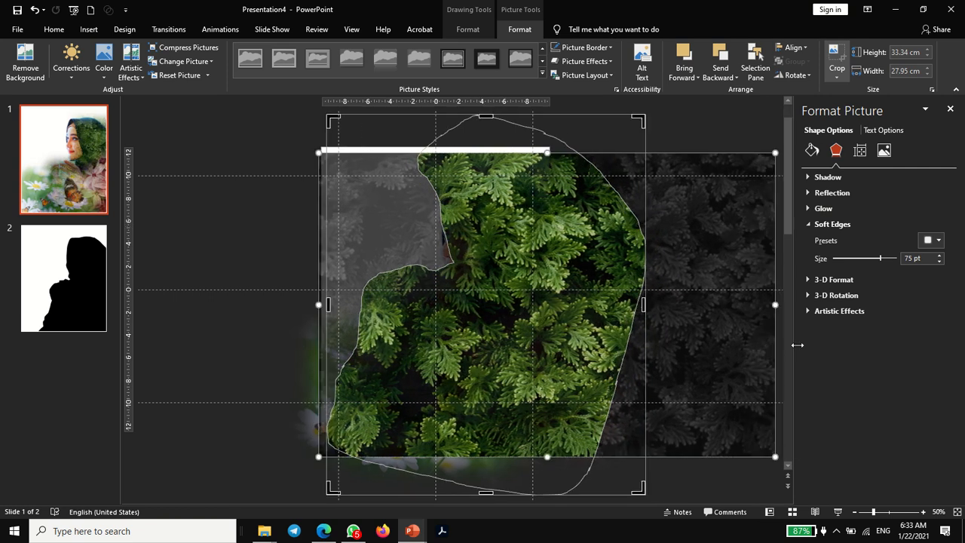
pyautogui.click(858, 512)
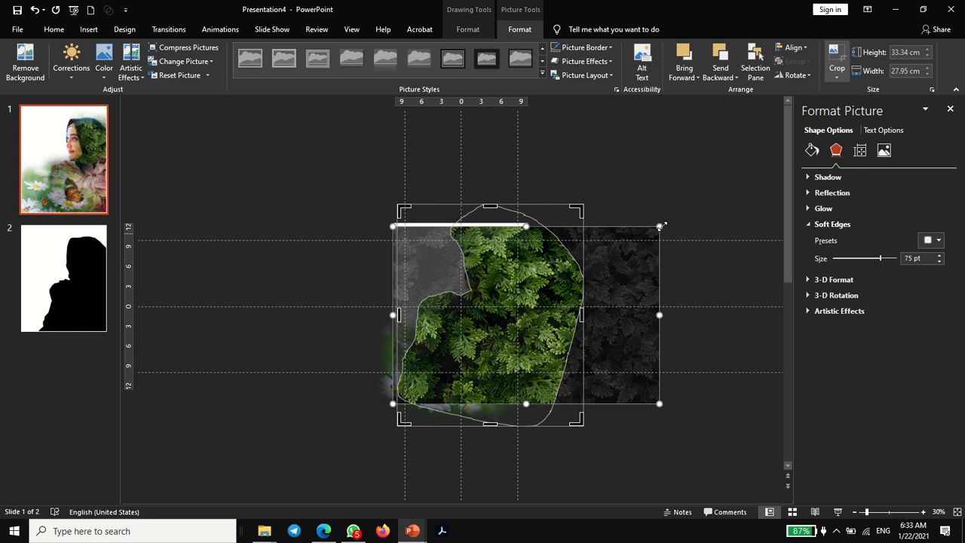
pyautogui.moveTo(660, 224); pyautogui.dragTo(676, 211)
pyautogui.click(719, 222)
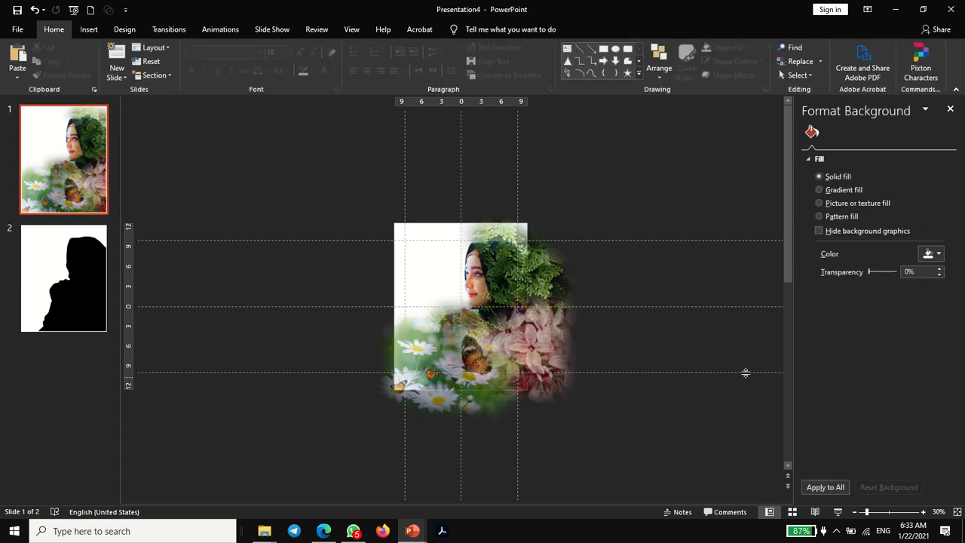
pyautogui.click(957, 512)
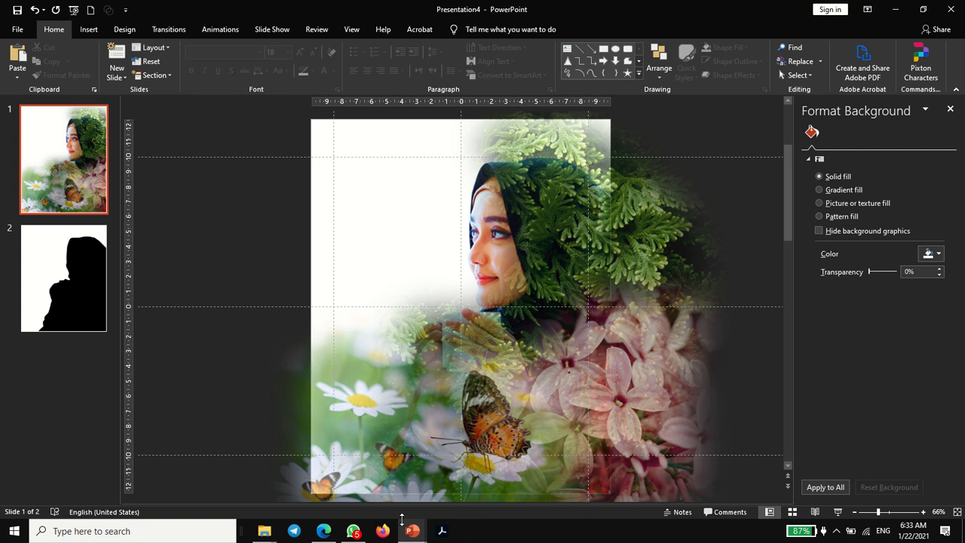
# Step: Copy the orange butterfly picture from the Tutorial Quarter Exposure presentation into Presentation4 and place it on the woman's headscarf
pyautogui.click(413, 531)
pyautogui.click(390, 499)
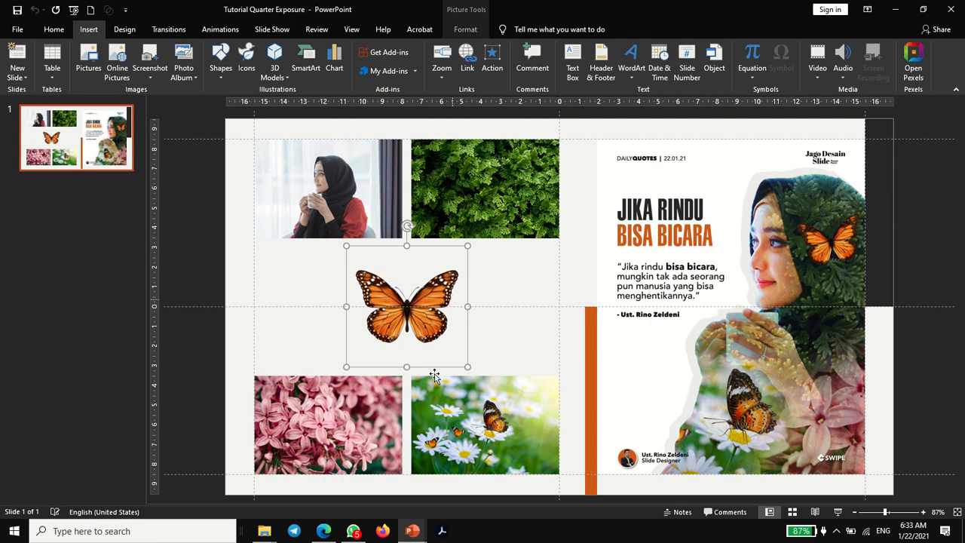
pyautogui.click(422, 531)
pyautogui.click(612, 500)
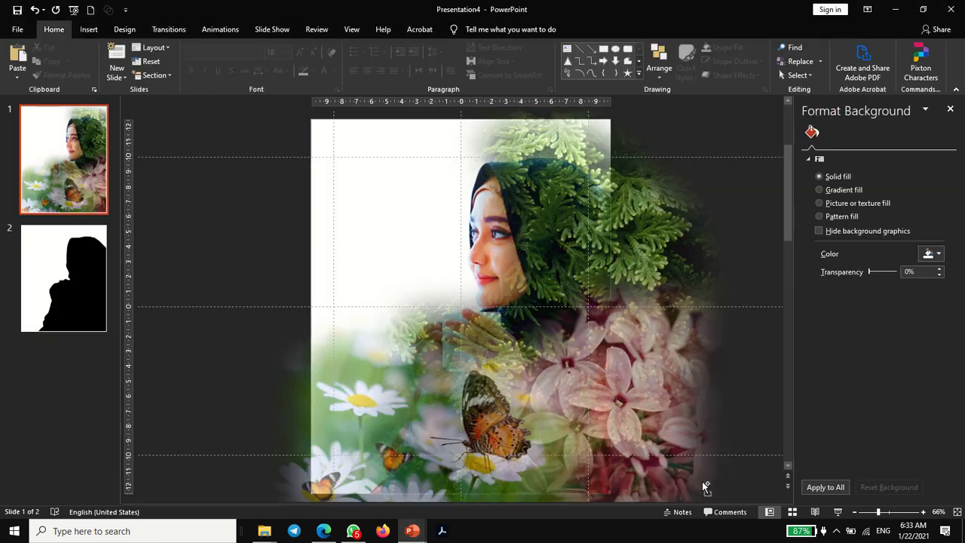
pyautogui.hotkey('ctrl', 'v')
pyautogui.moveTo(446, 257); pyautogui.dragTo(559, 234)
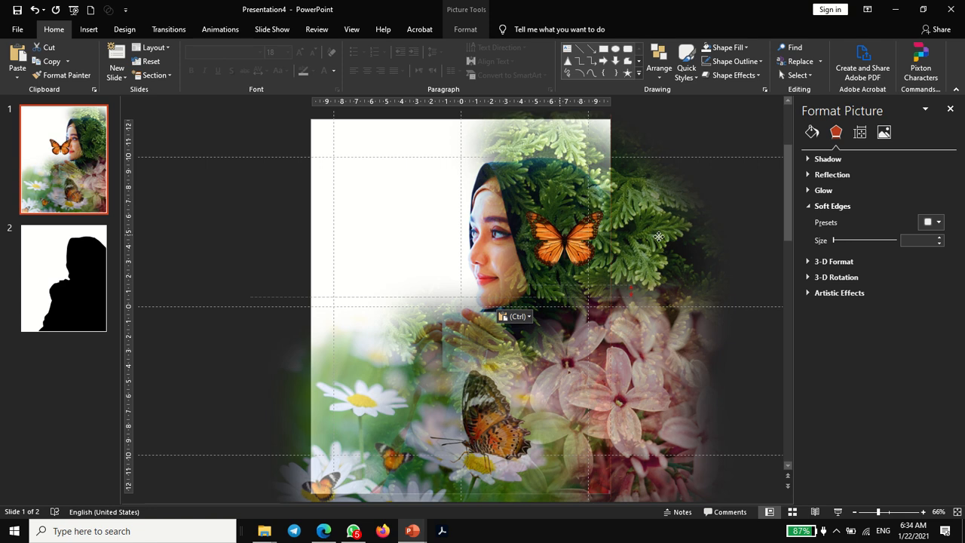
# Step: Rotate the orange butterfly slightly counterclockwise and nudge it up and to the left on the headscarf
pyautogui.click(561, 241)
pyautogui.moveTo(565, 171); pyautogui.dragTo(549, 174)
pyautogui.moveTo(575, 248); pyautogui.dragTo(577, 241)
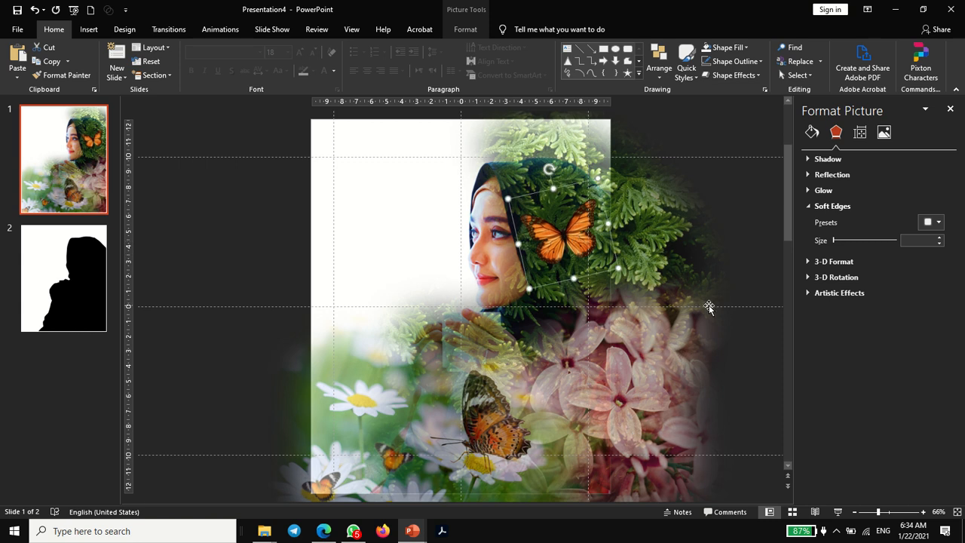
pyautogui.press('Up')
pyautogui.press('Up')
pyautogui.press('Left')
pyautogui.press('Left')
pyautogui.press('Left')
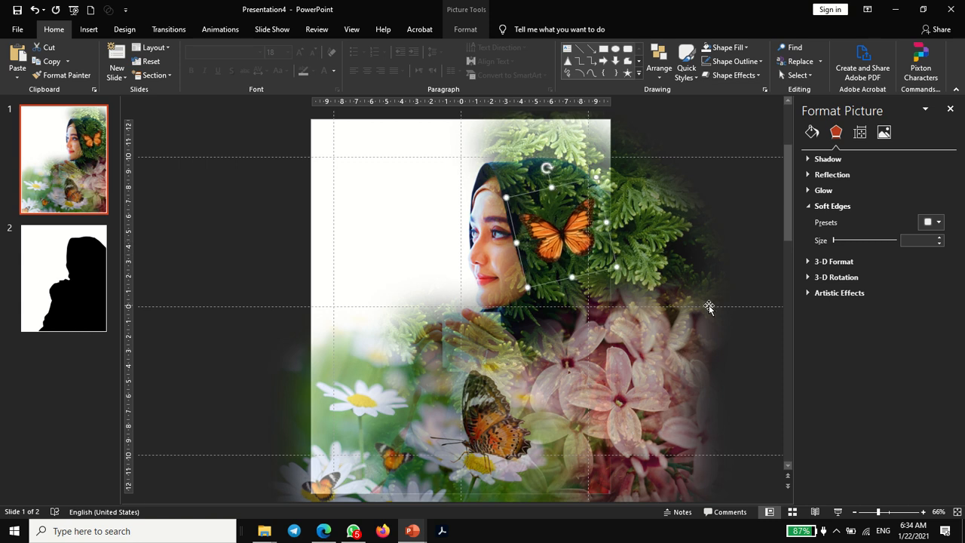
pyautogui.click(172, 234)
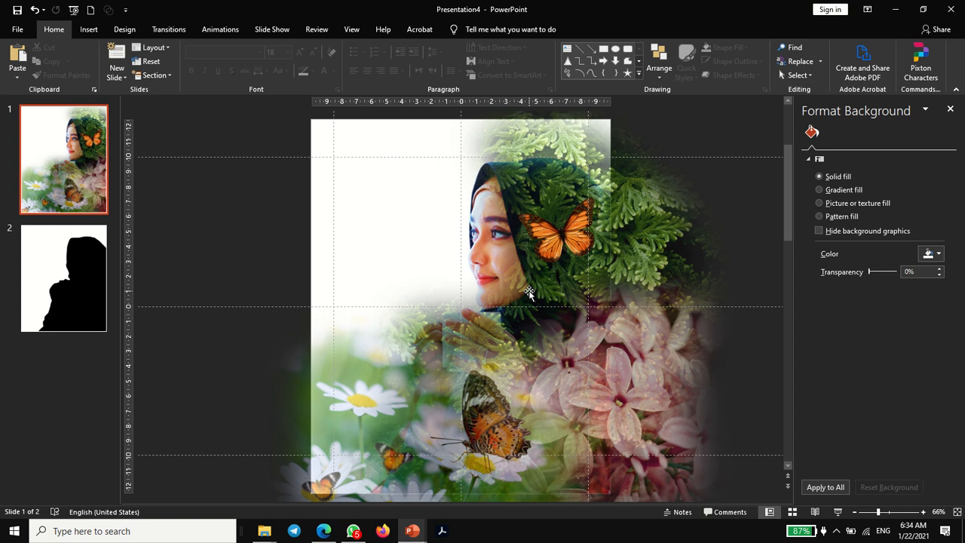
# Step: Select all the pictures and shapes on slide 1 and group them into one object
pyautogui.click(530, 290)
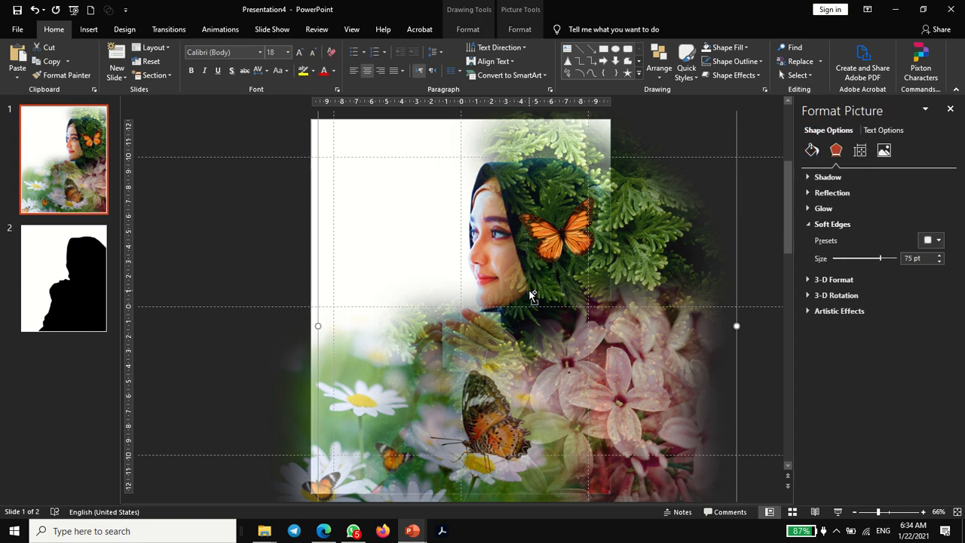
pyautogui.hotkey('ctrl', 'a')
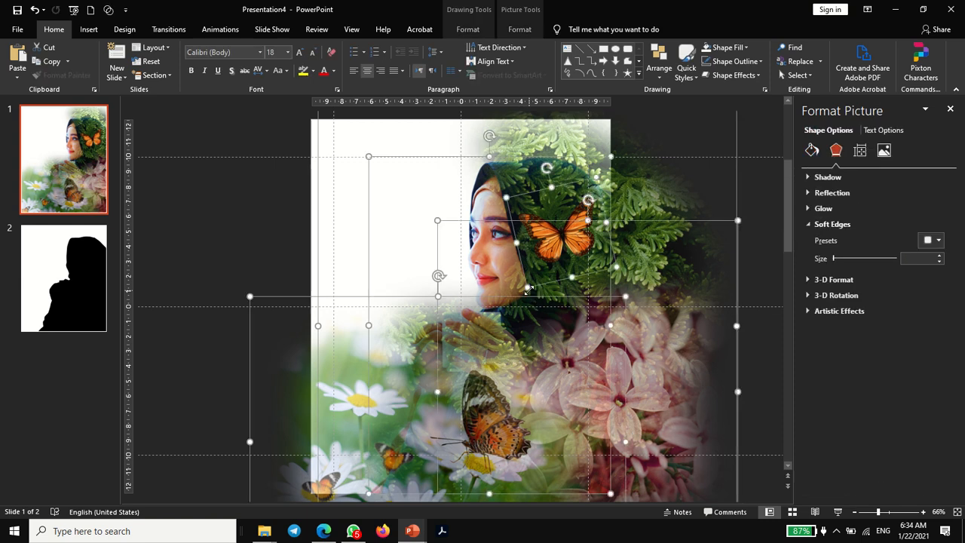
pyautogui.hotkey('ctrl', 'g')
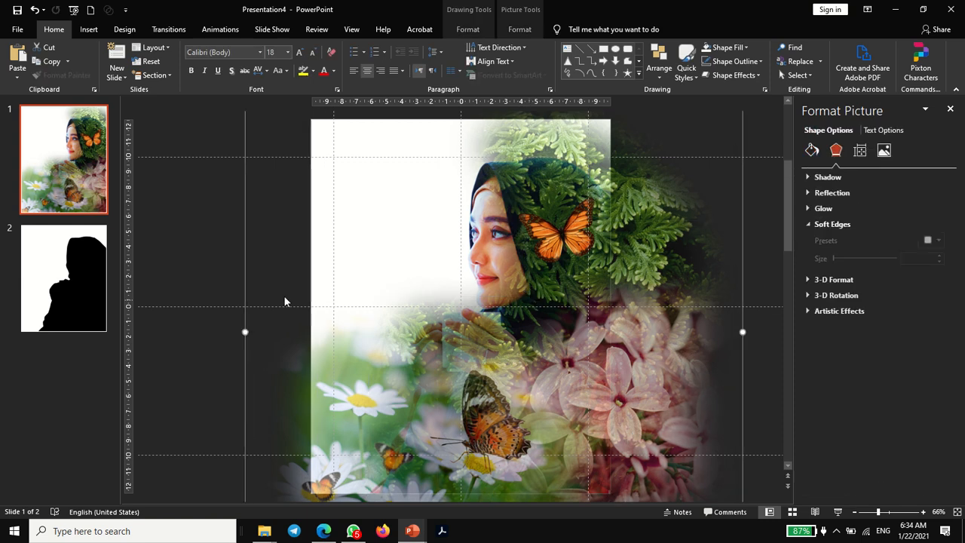
pyautogui.click(199, 272)
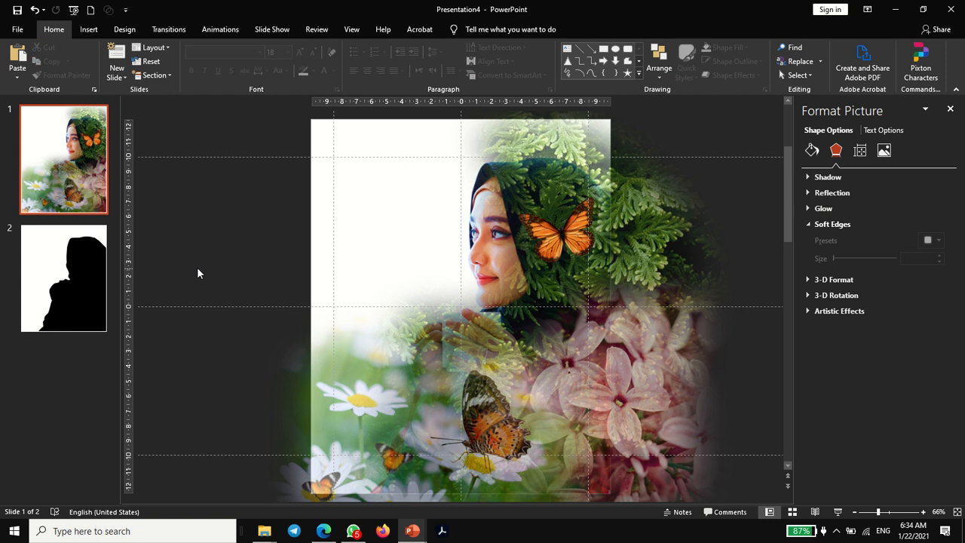
# Step: Copy the grouped artwork, paste it as a single picture and move that picture off the slide to the left
pyautogui.click(533, 264)
pyautogui.click(854, 512)
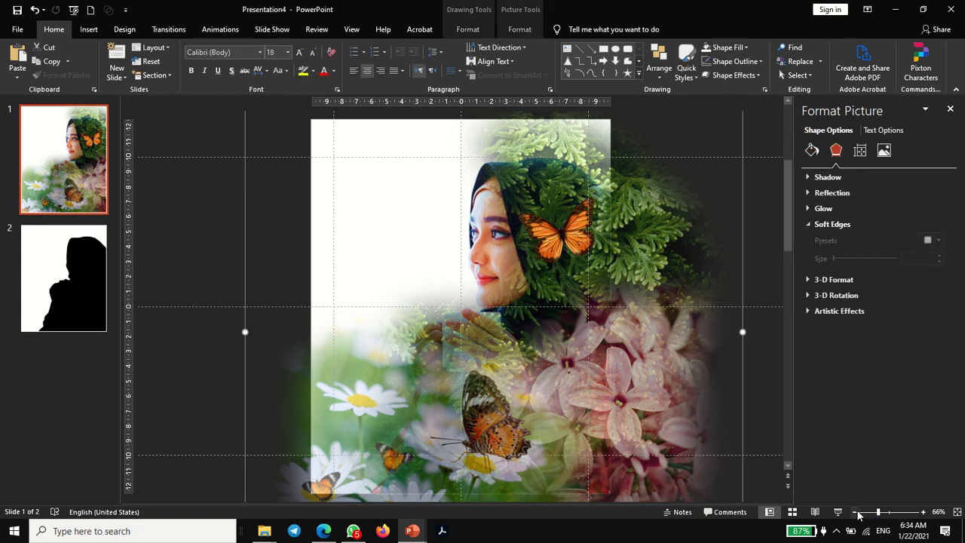
pyautogui.click(854, 512)
pyautogui.click(854, 511)
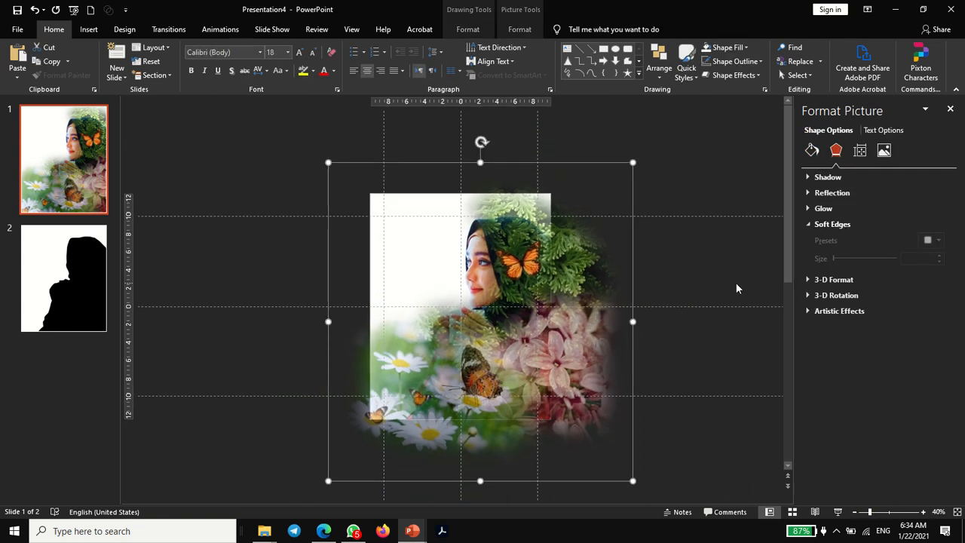
pyautogui.rightClick(550, 249)
pyautogui.click(646, 275)
pyautogui.click(173, 258)
pyautogui.rightClick(197, 256)
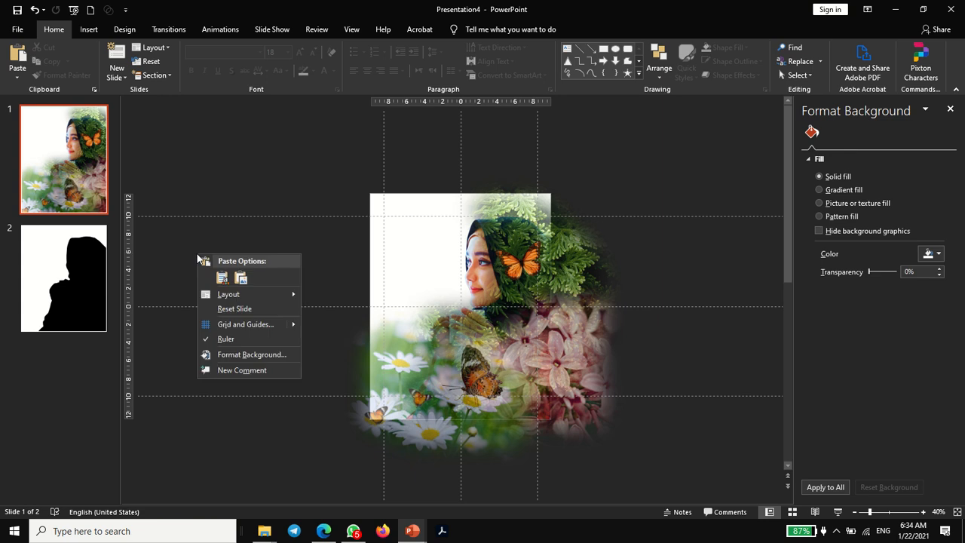
pyautogui.click(221, 278)
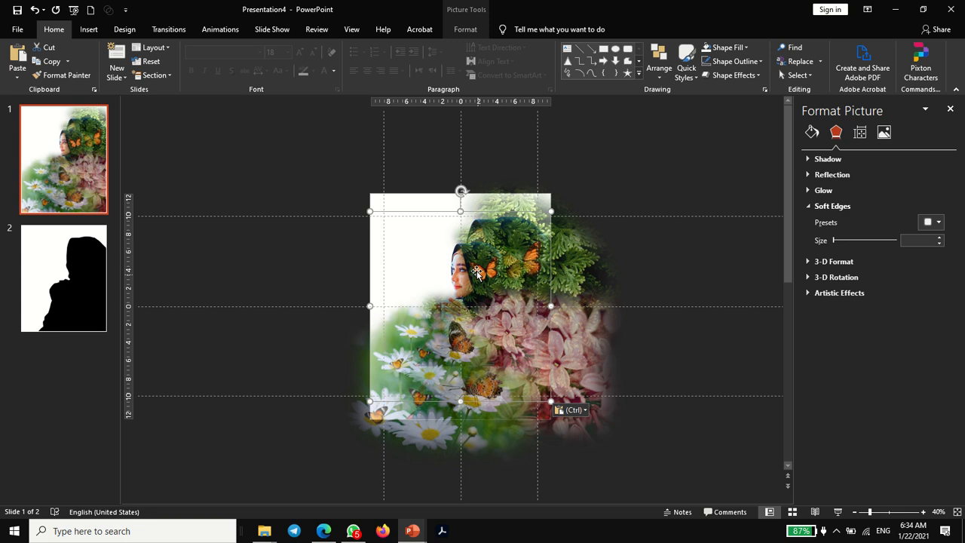
pyautogui.moveTo(491, 276); pyautogui.dragTo(268, 197)
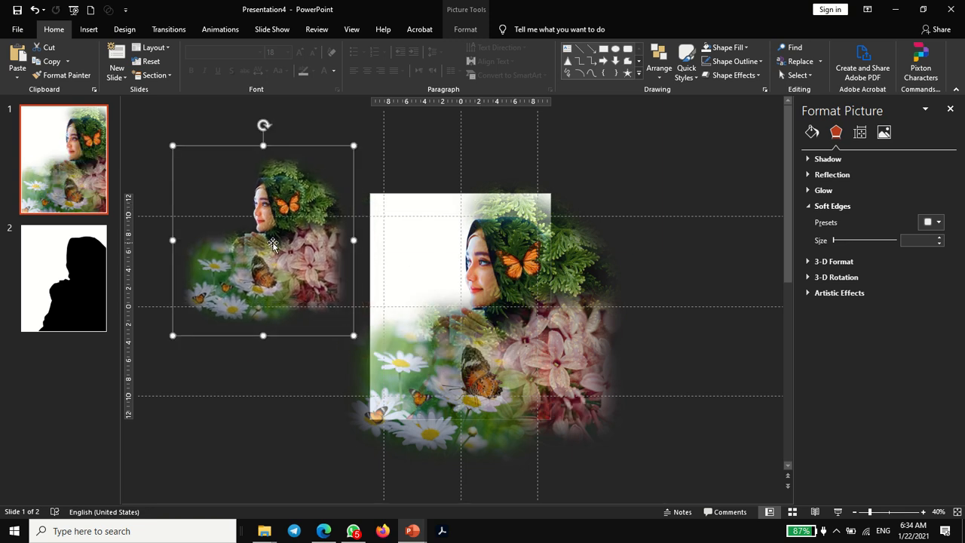
# Step: Compare the flattened picture with the original group on slide 1 and check the black silhouette on slide 2
pyautogui.doubleClick(525, 285)
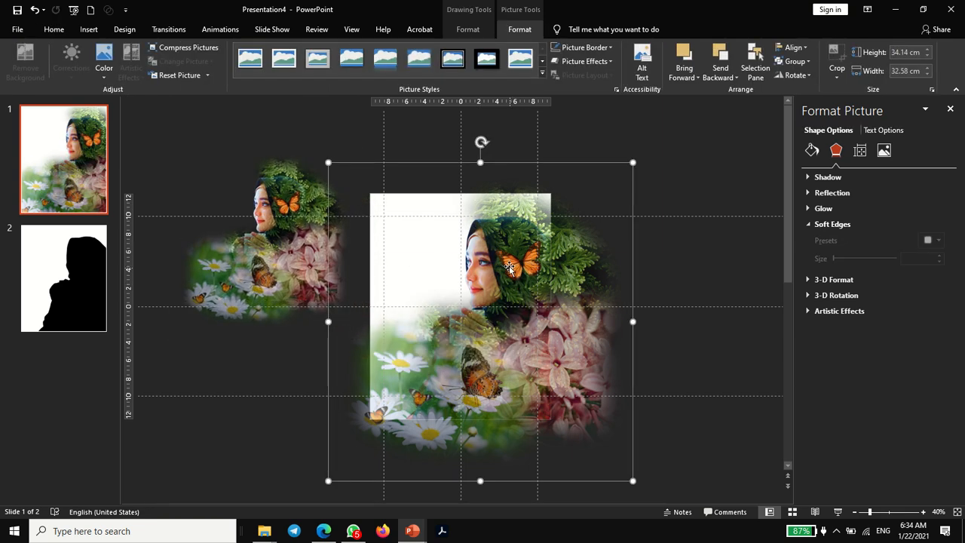
pyautogui.click(257, 223)
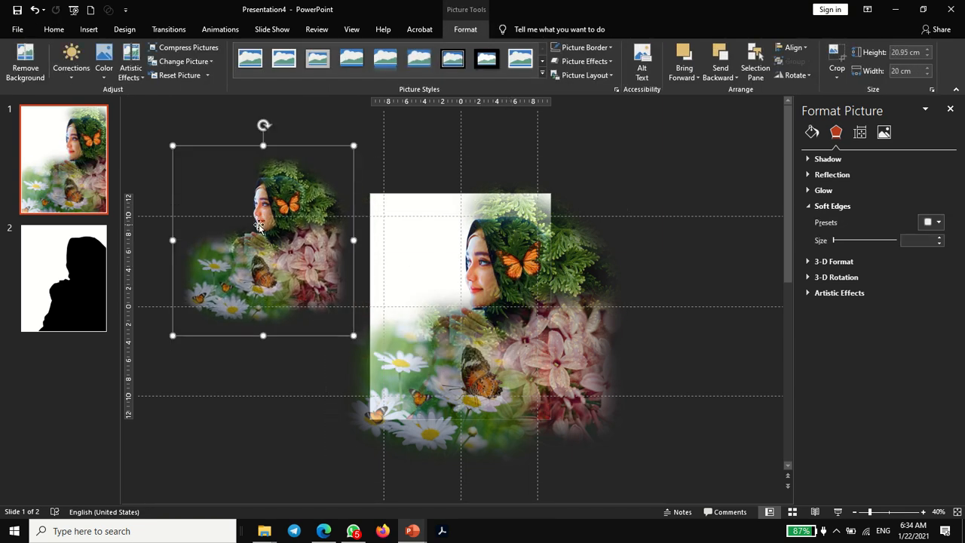
pyautogui.click(532, 276)
pyautogui.click(284, 262)
pyautogui.click(85, 304)
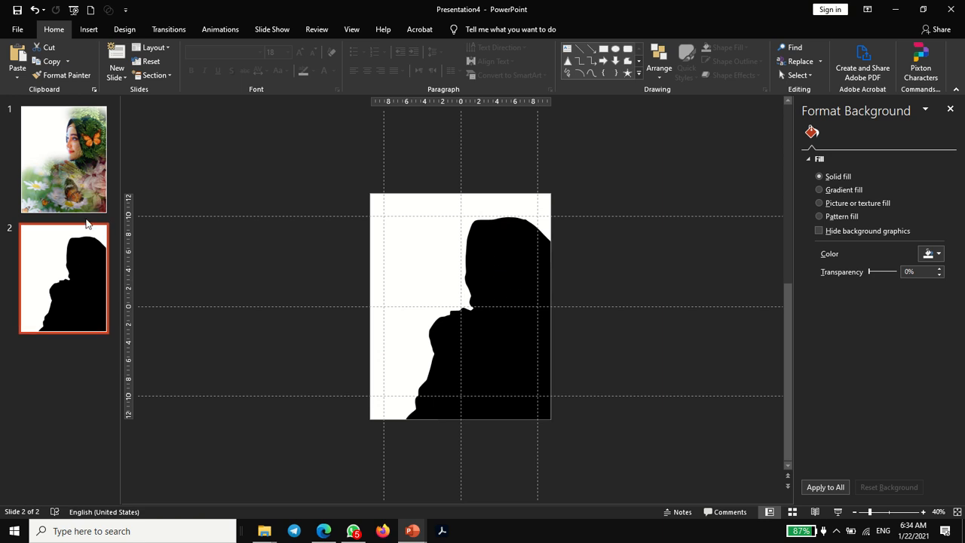
pyautogui.click(86, 198)
pyautogui.click(263, 250)
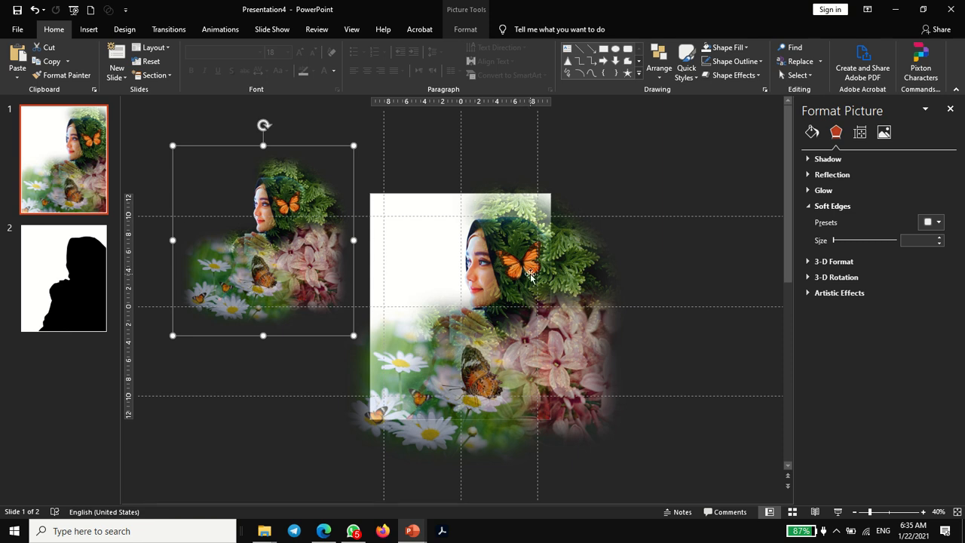
pyautogui.click(433, 265)
pyautogui.click(233, 215)
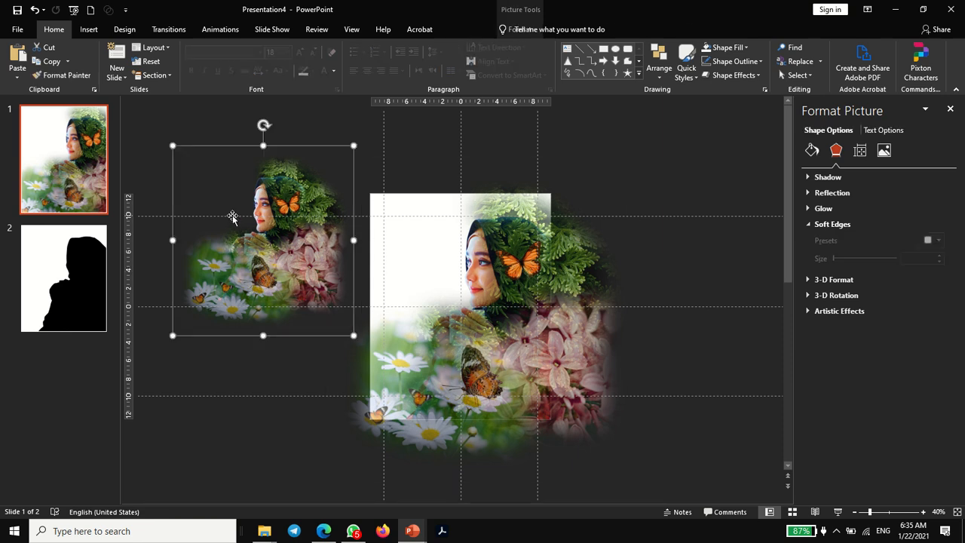
# Step: Check the original group's size and set the flattened picture's height to 34.14 cm to match it
pyautogui.click(519, 274)
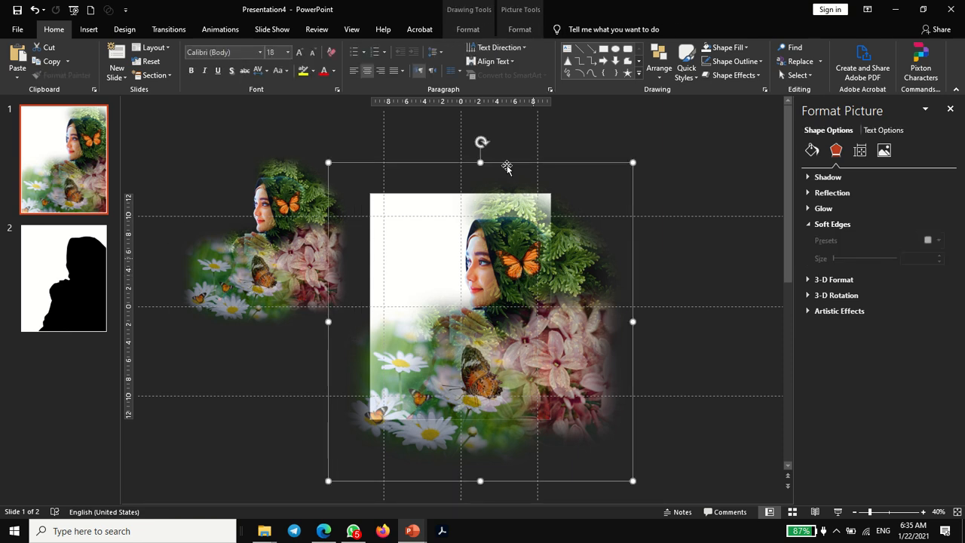
pyautogui.click(468, 29)
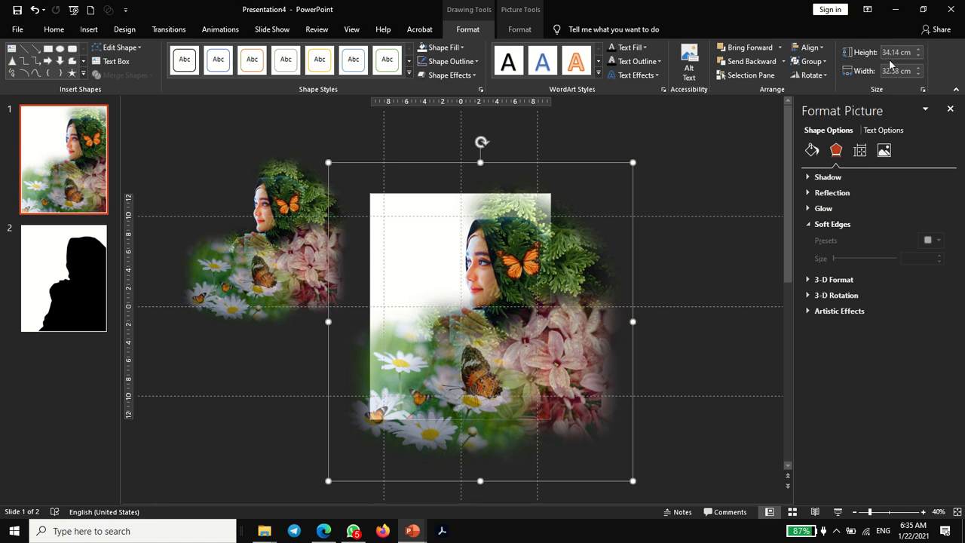
pyautogui.click(251, 245)
pyautogui.click(465, 29)
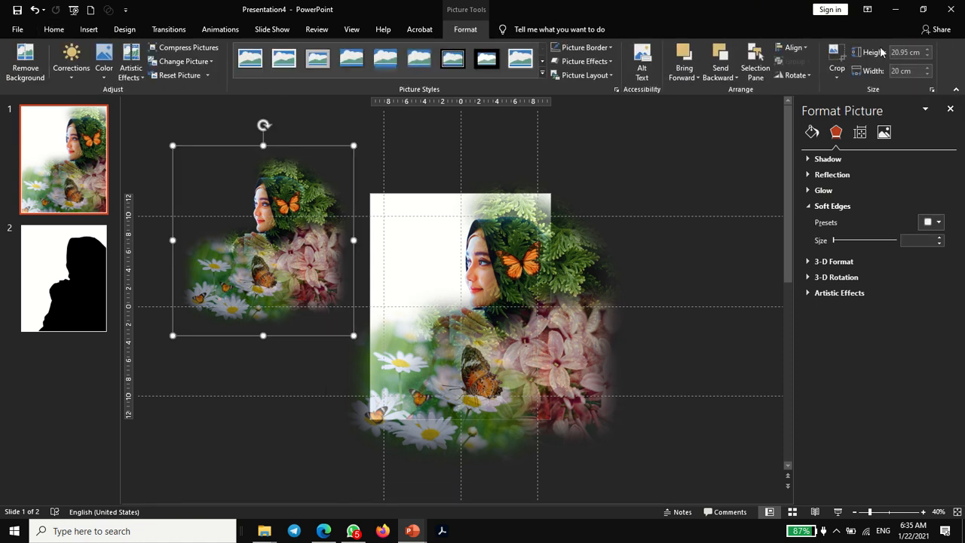
pyautogui.click(915, 53)
pyautogui.write('34.14')
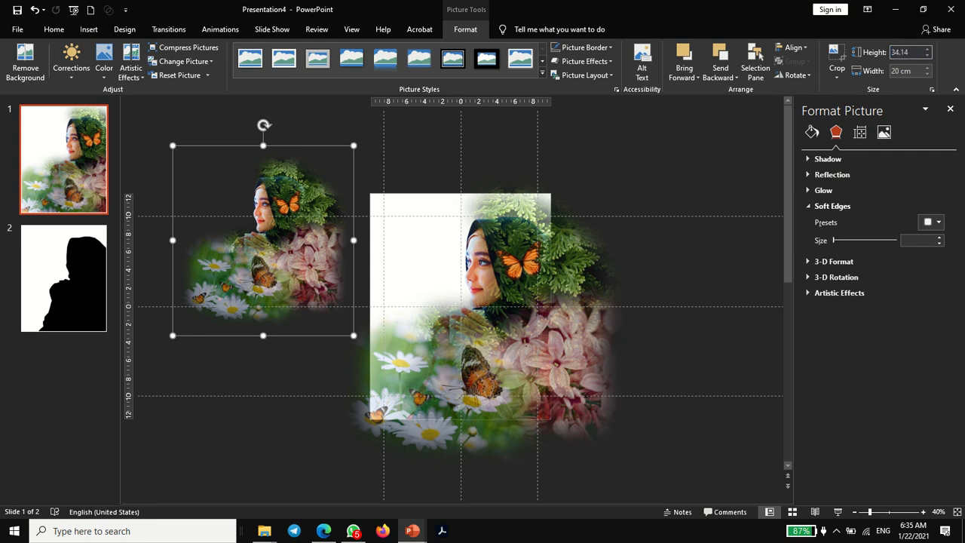
pyautogui.press('Return')
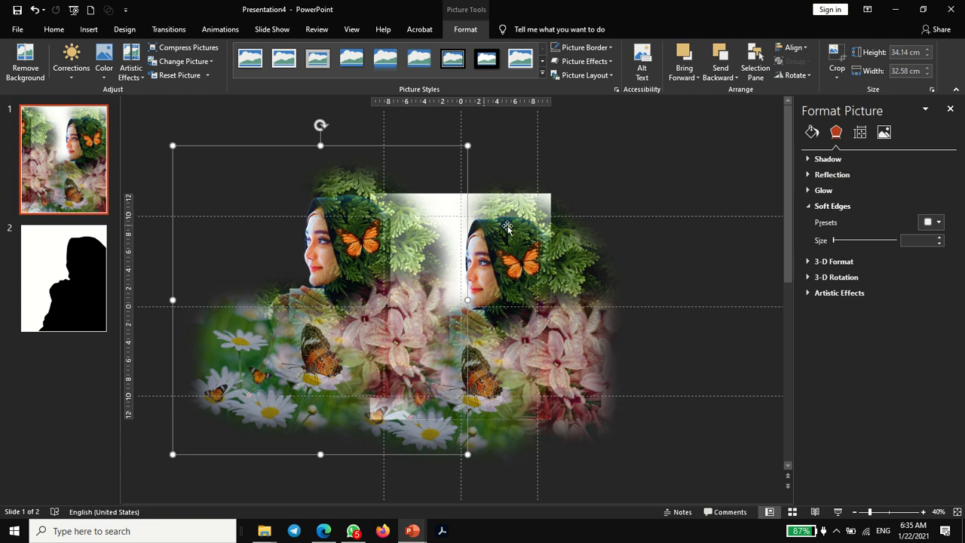
# Step: Align the flattened picture and the original group by their horizontal centers, and start aligning them vertically
pyautogui.keyDown('shift'); pyautogui.click(584, 236); pyautogui.keyUp('shift')
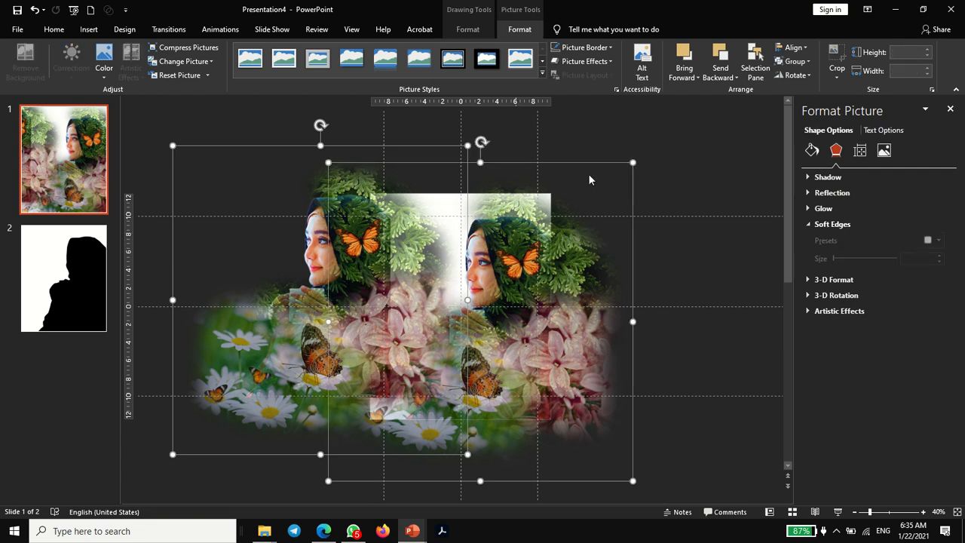
pyautogui.click(791, 48)
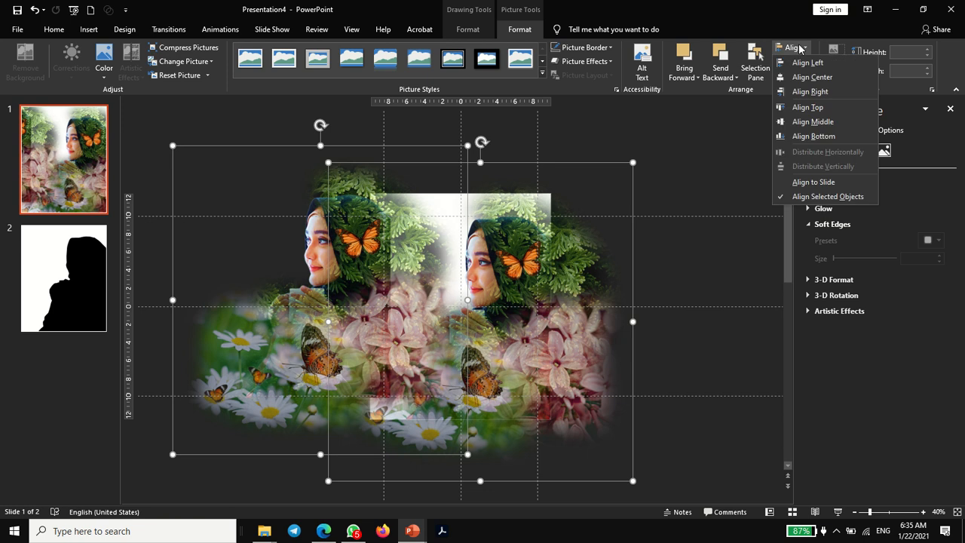
pyautogui.click(809, 91)
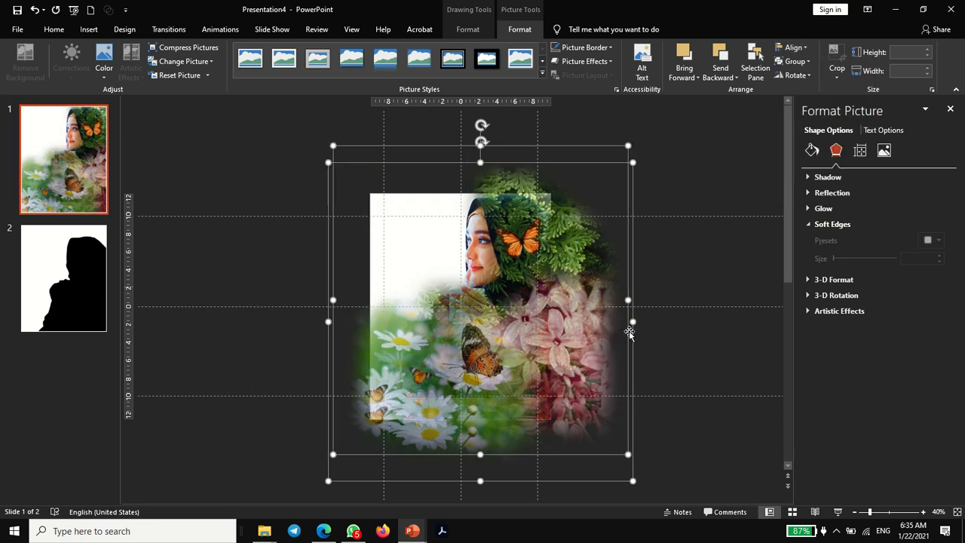
pyautogui.click(801, 49)
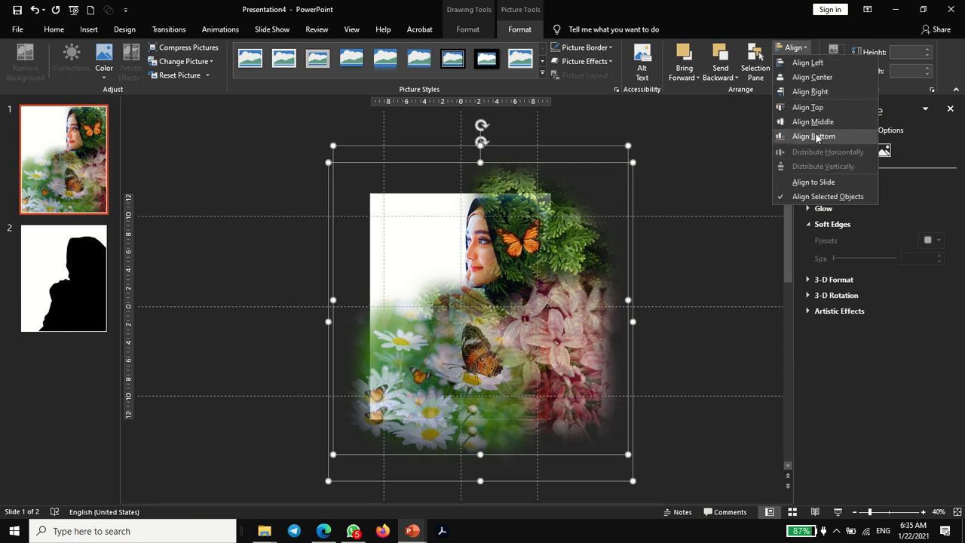